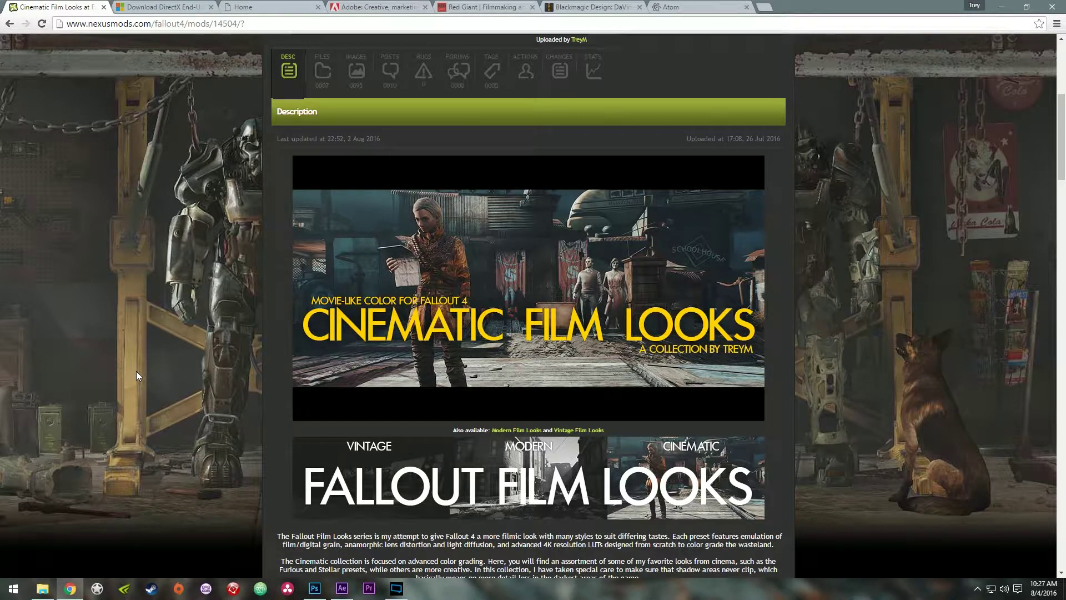
Step: Switch to the Microsoft DirectX End-User Runtime Web Installer download page
click(159, 7)
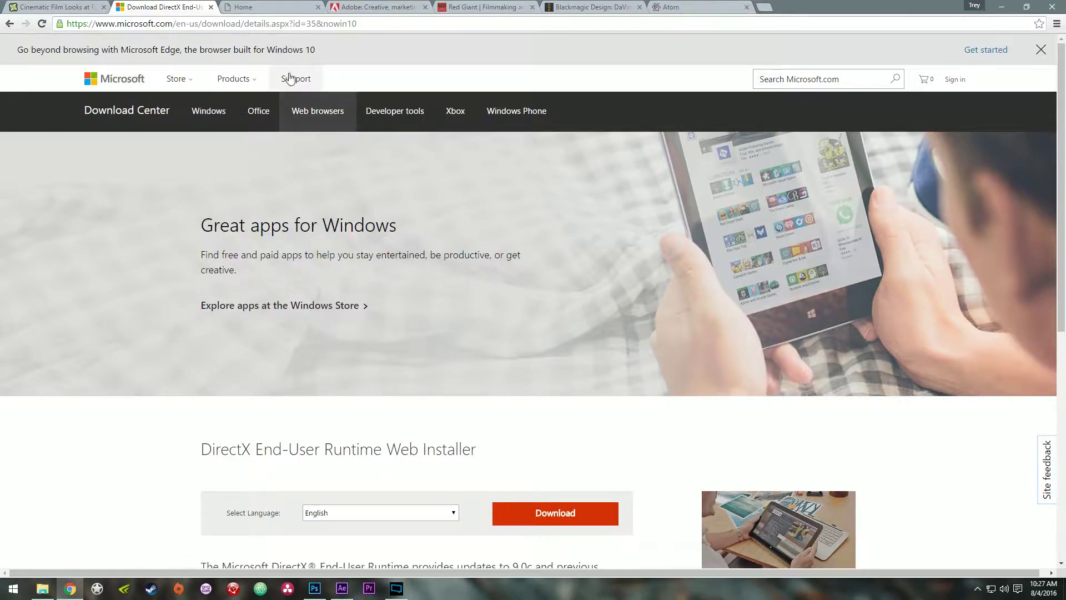
Step: Jump to the ReShade 2.0.3f1 download section on reshade.me, then switch to adobe.com
click(265, 6)
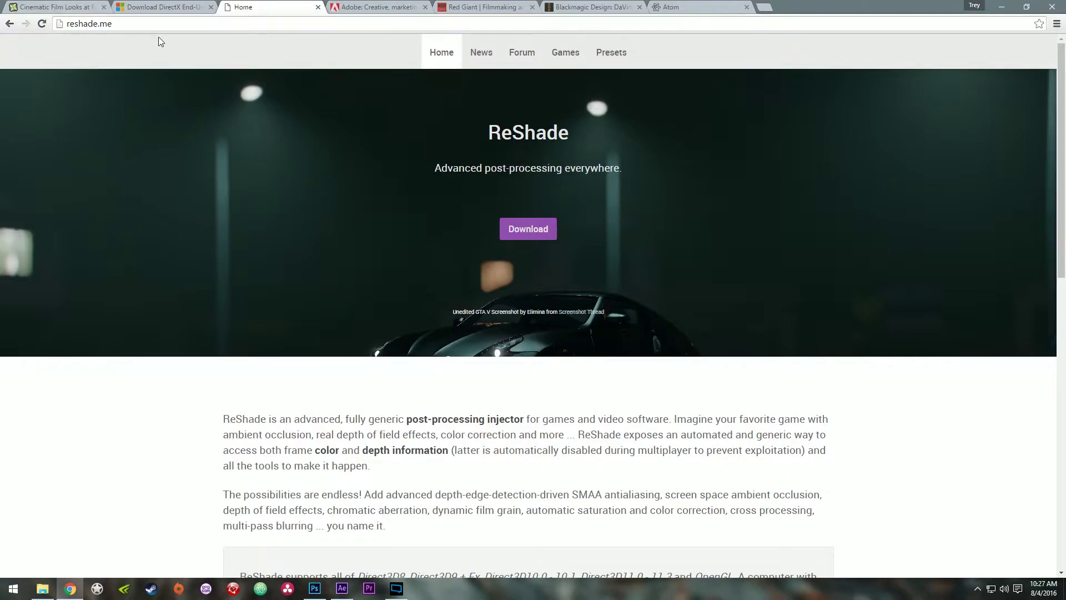
click(546, 233)
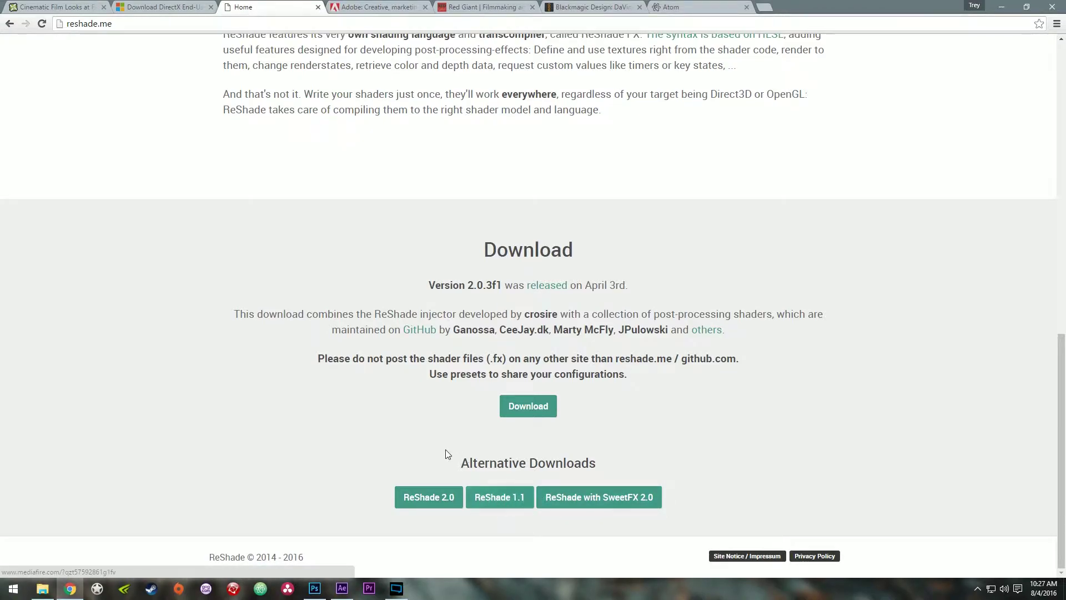
click(387, 8)
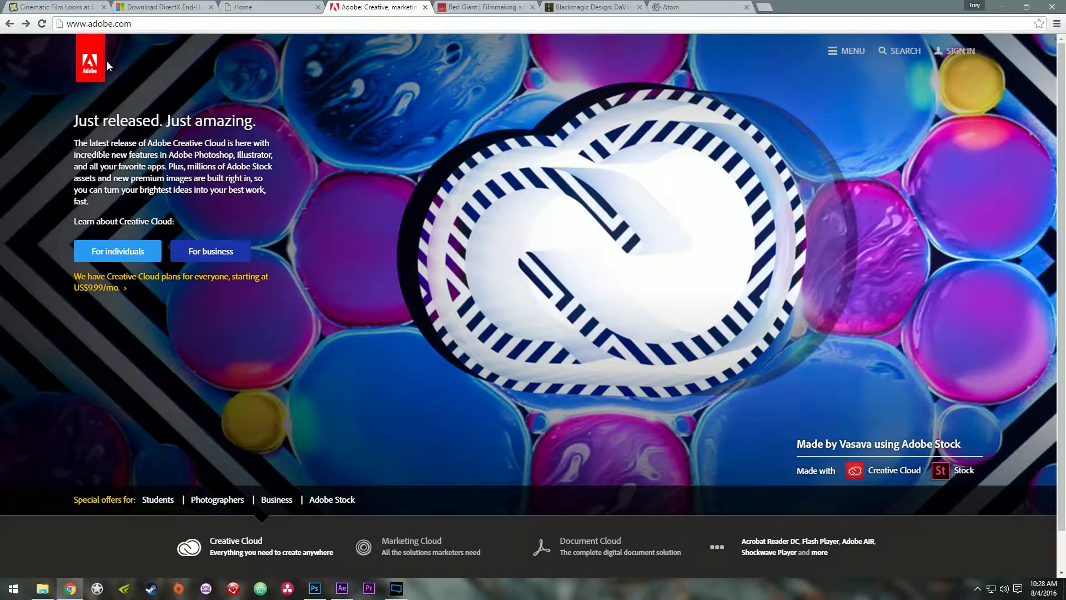
Step: View Adobe's Creative Cloud desktop apps catalog, then switch to the Red Giant homepage
click(837, 51)
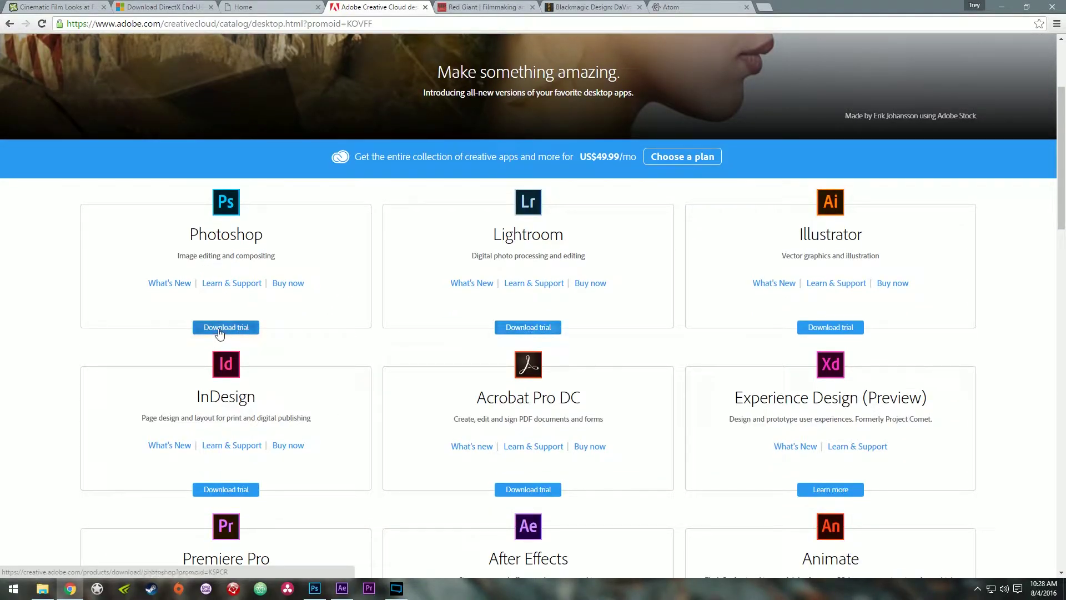
click(466, 14)
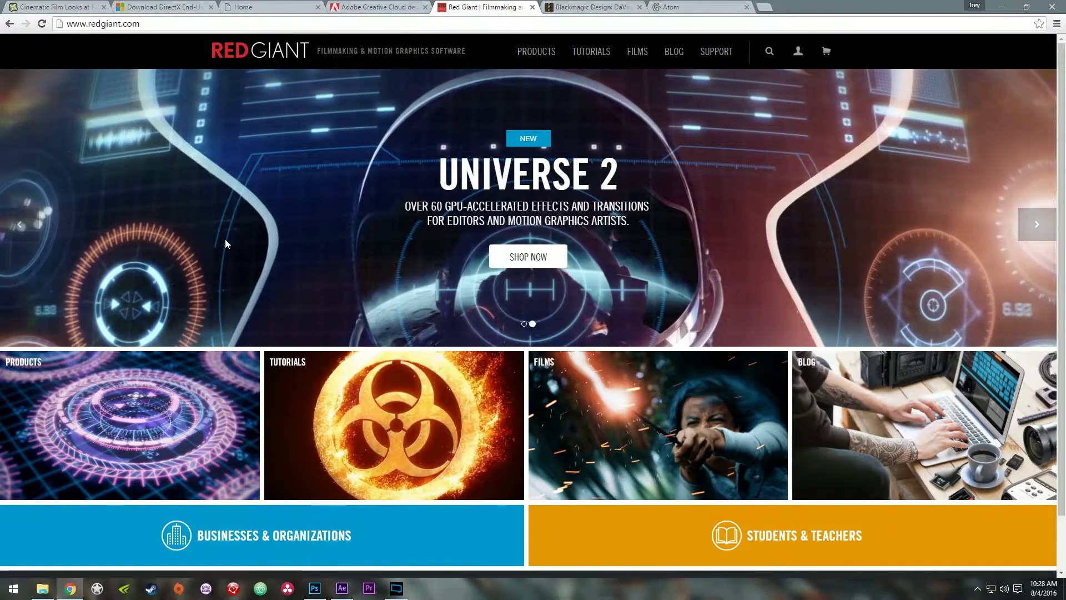
Step: Open the Magic Bullet Looks 3.1 page from Products, then switch to the DaVinci Resolve 12.5 page
mouse_move(536, 51)
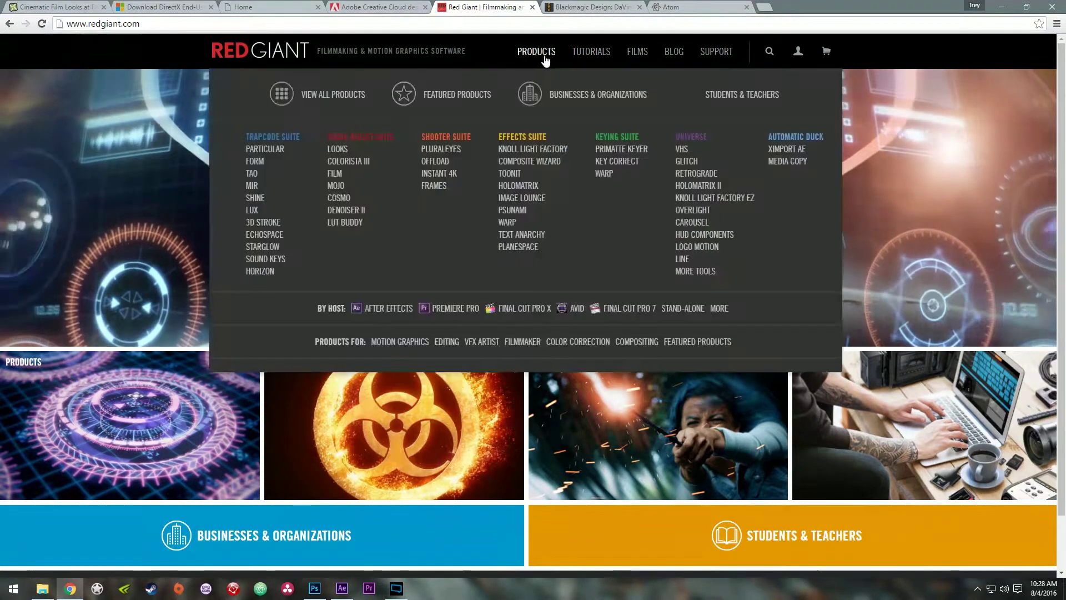
click(340, 149)
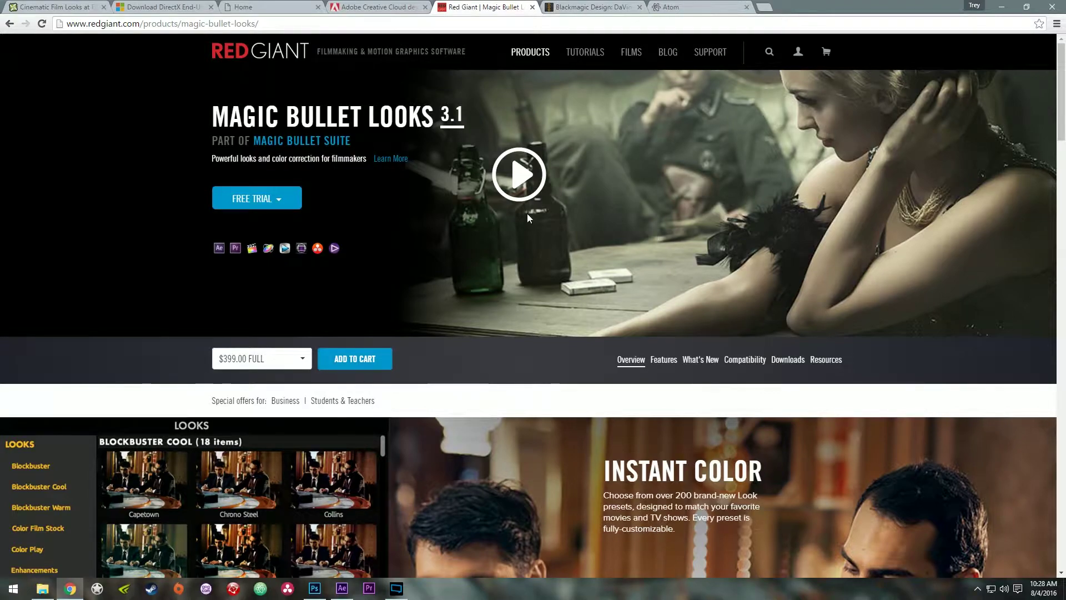
click(590, 7)
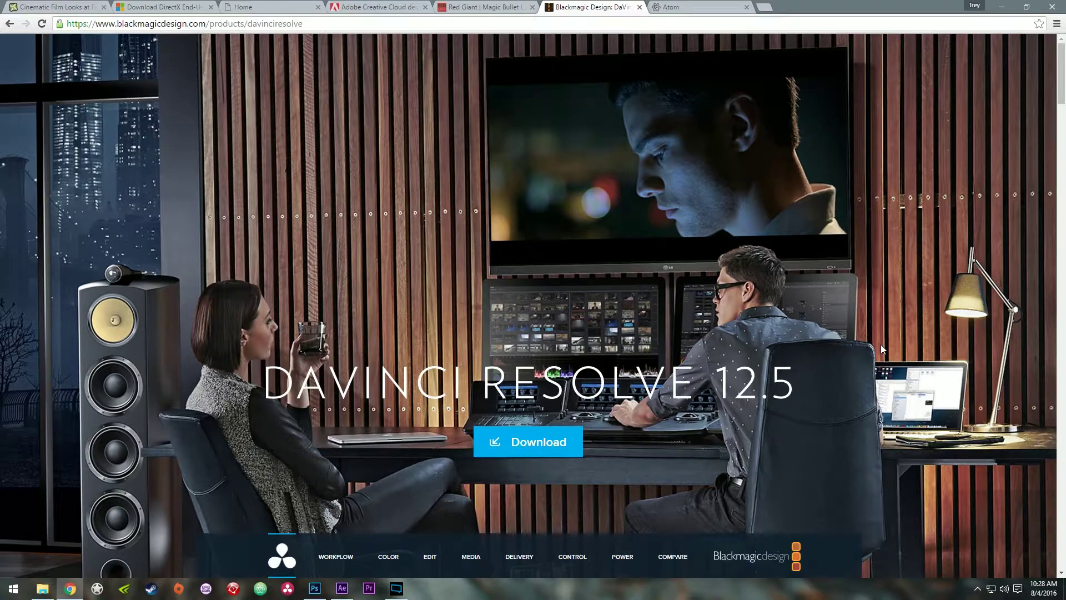
Step: Review the free and Studio DaVinci Resolve 12.5 downloads, then return to the Nexus Mods page
click(541, 451)
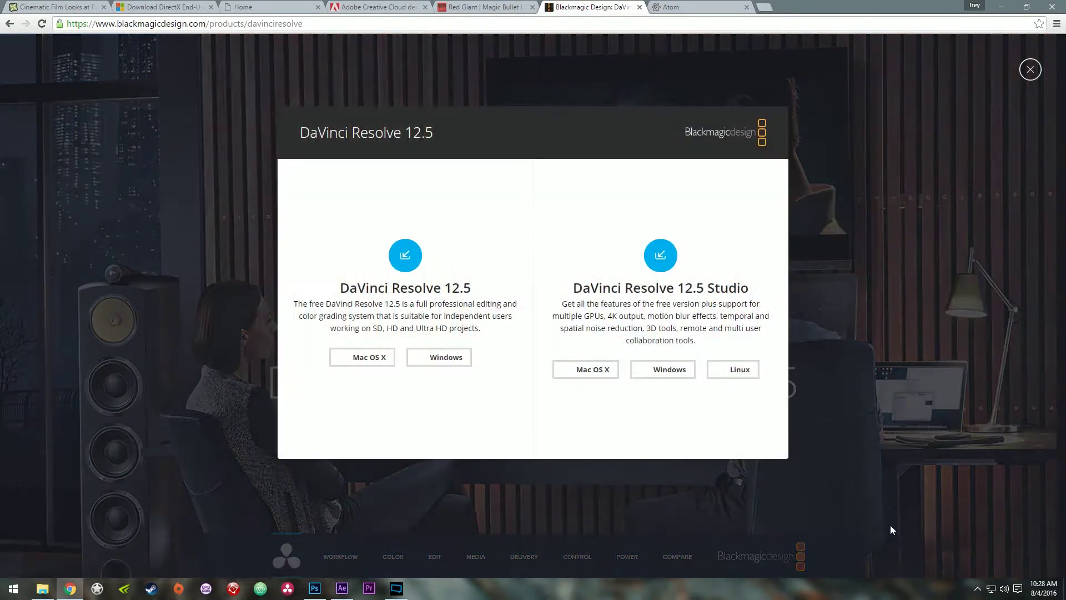
drag(577, 293, 760, 294)
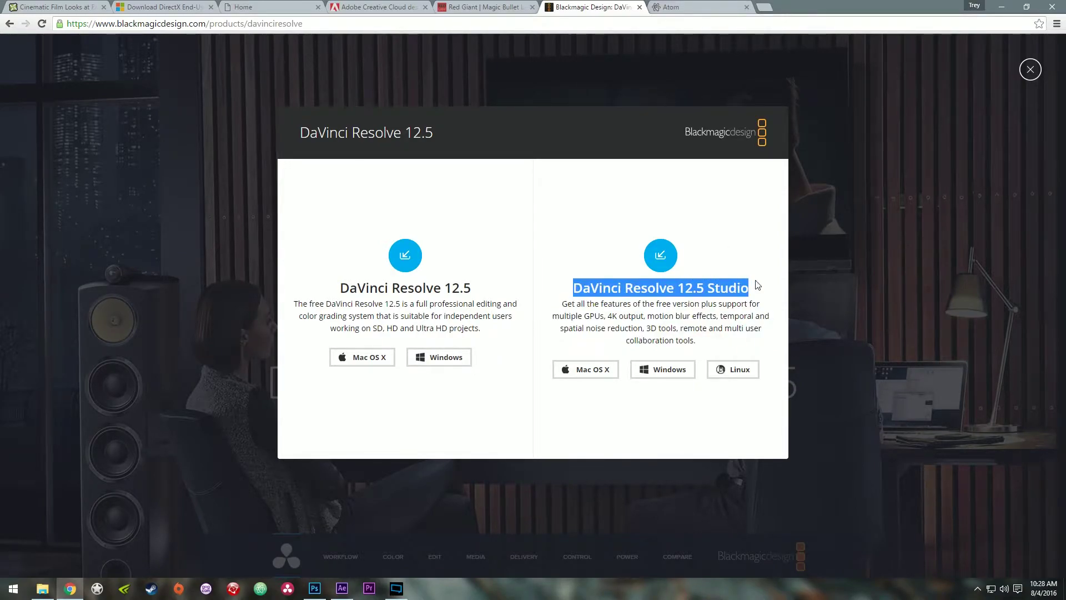
drag(544, 294, 340, 289)
click(346, 340)
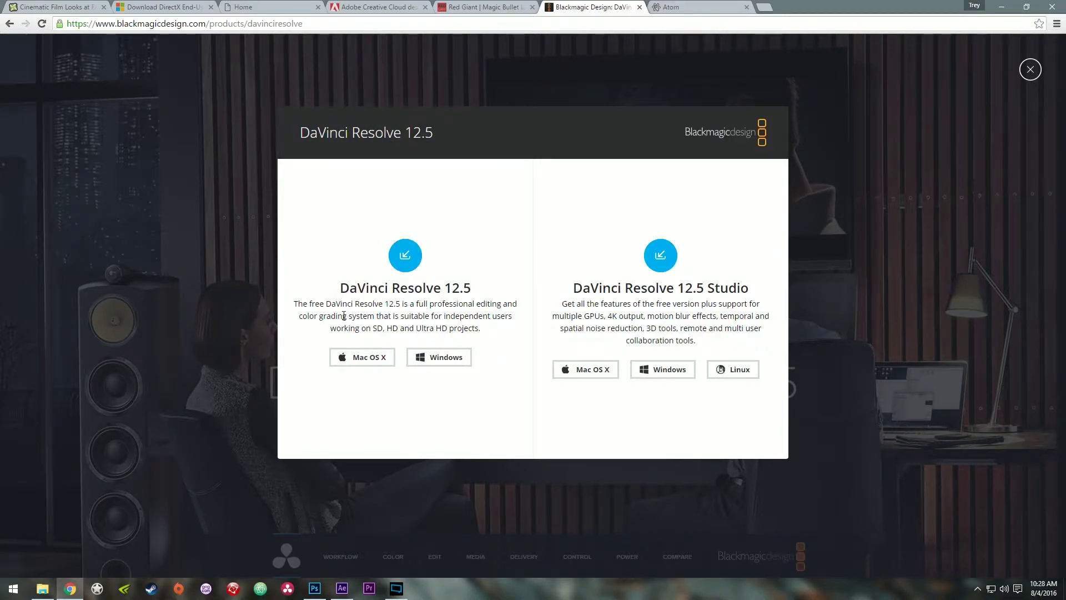
click(962, 275)
key(ctrl+1)
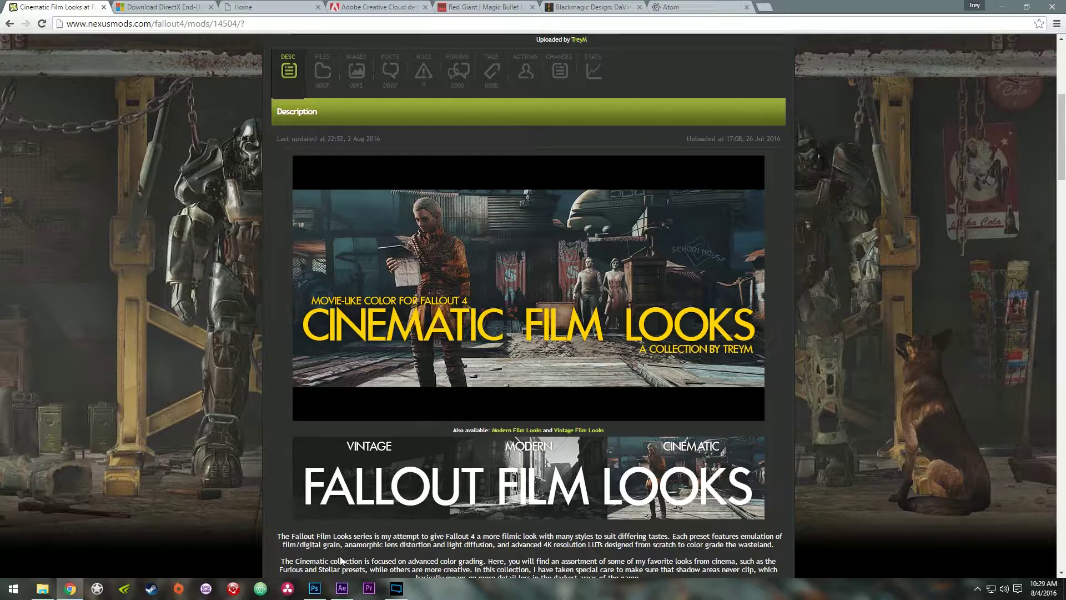
Step: Minimize Chrome and browse the Tutorial folder's Base Config zip in File Explorer
click(70, 588)
click(42, 588)
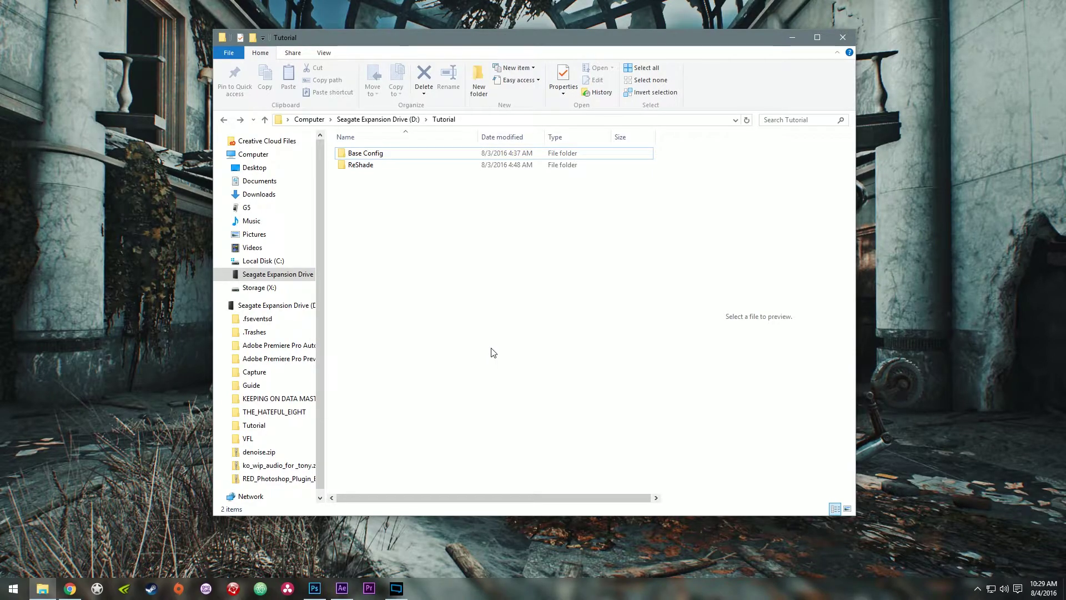
double_click(364, 154)
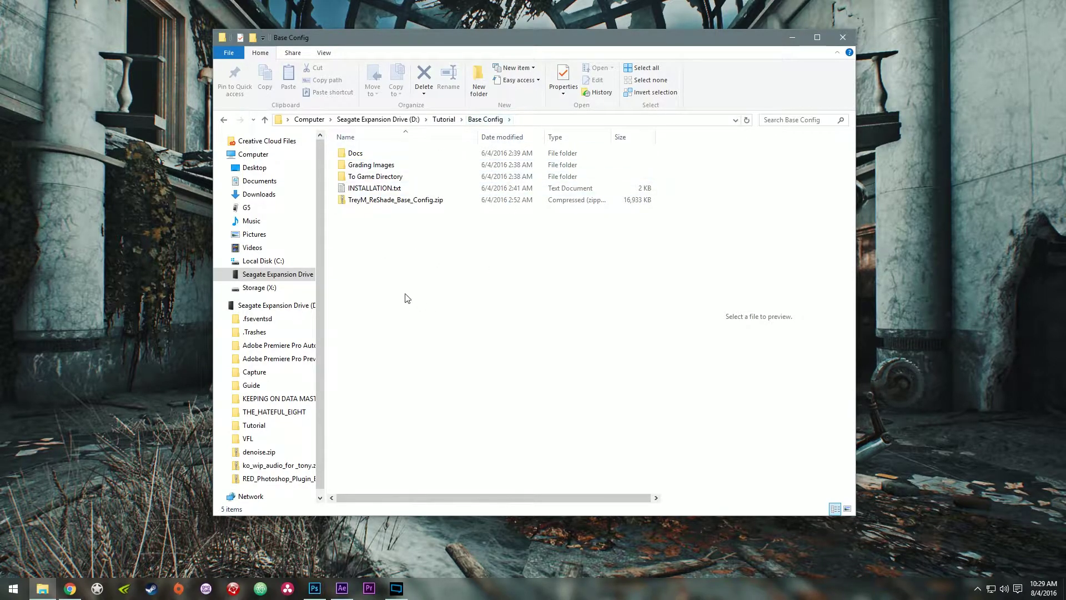
click(404, 208)
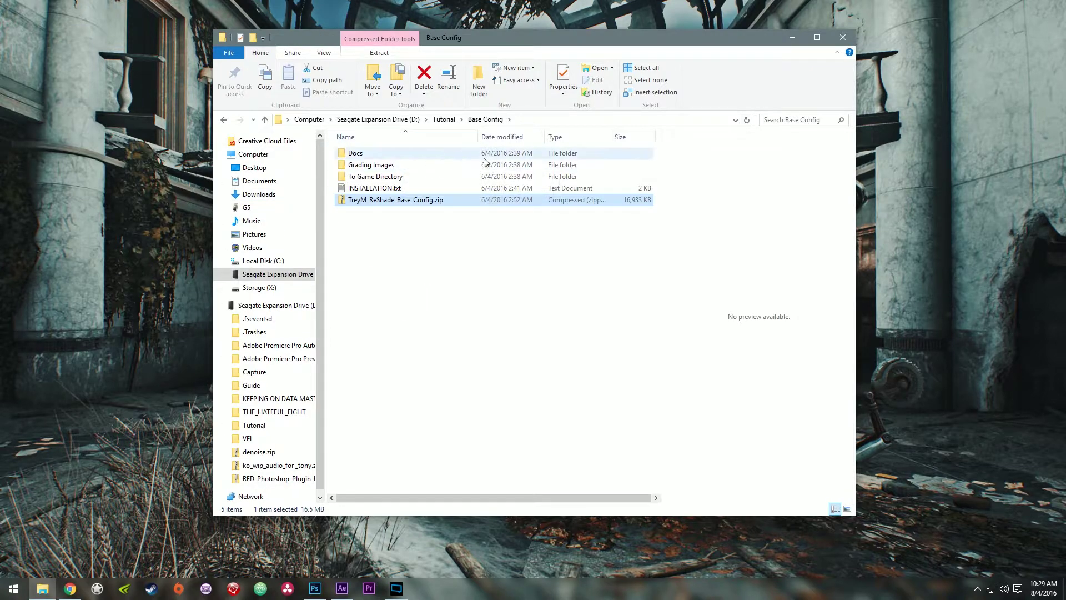
Step: Go back to Tutorial, open the ReShade folder, and move its window left
click(444, 120)
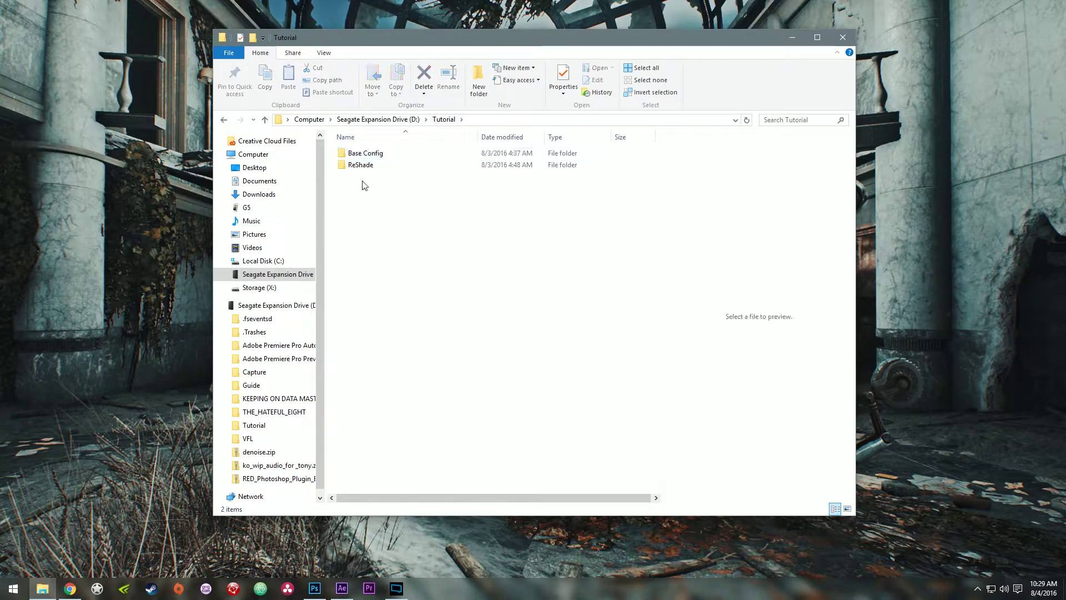
click(362, 165)
click(466, 284)
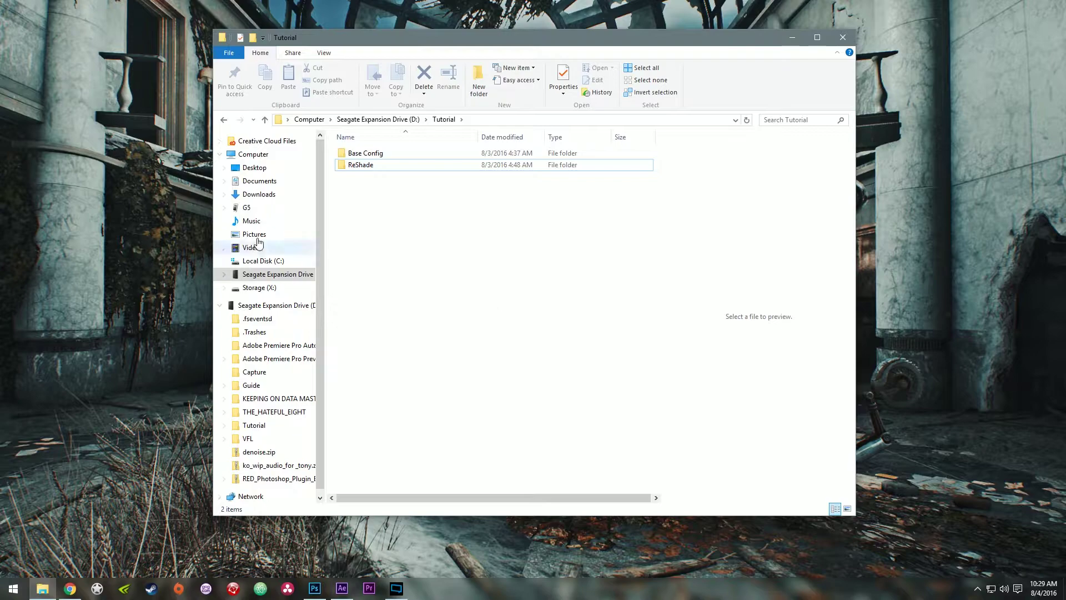
double_click(369, 165)
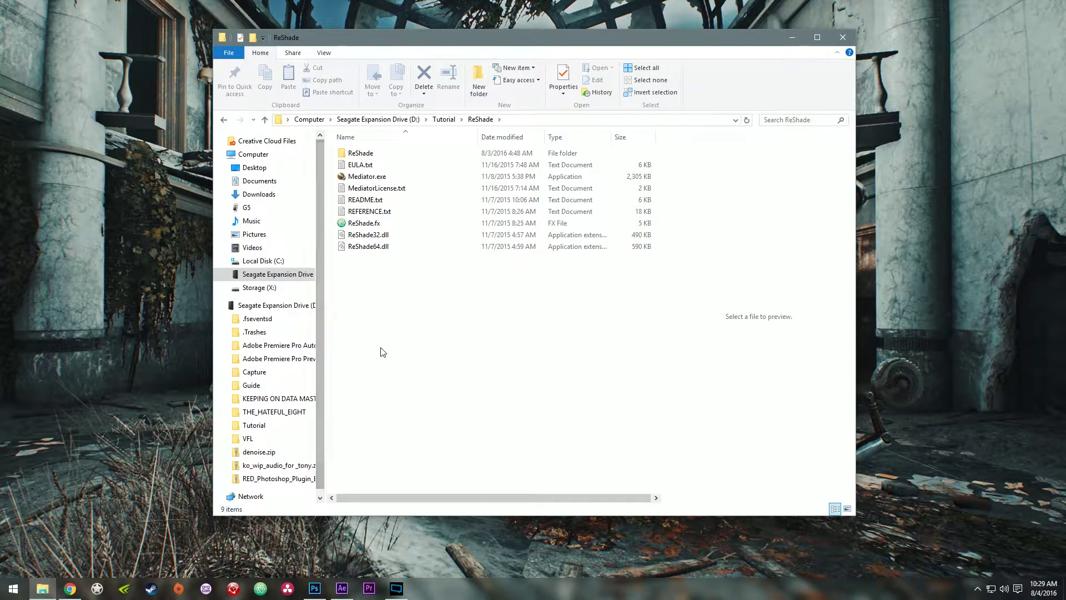
drag(470, 398, 434, 373)
drag(568, 34, 712, 32)
Step: Open C:\Games\steamapps\common\Fallout 4 in a second Explorer window
key(ctrl+n)
click(386, 257)
click(401, 245)
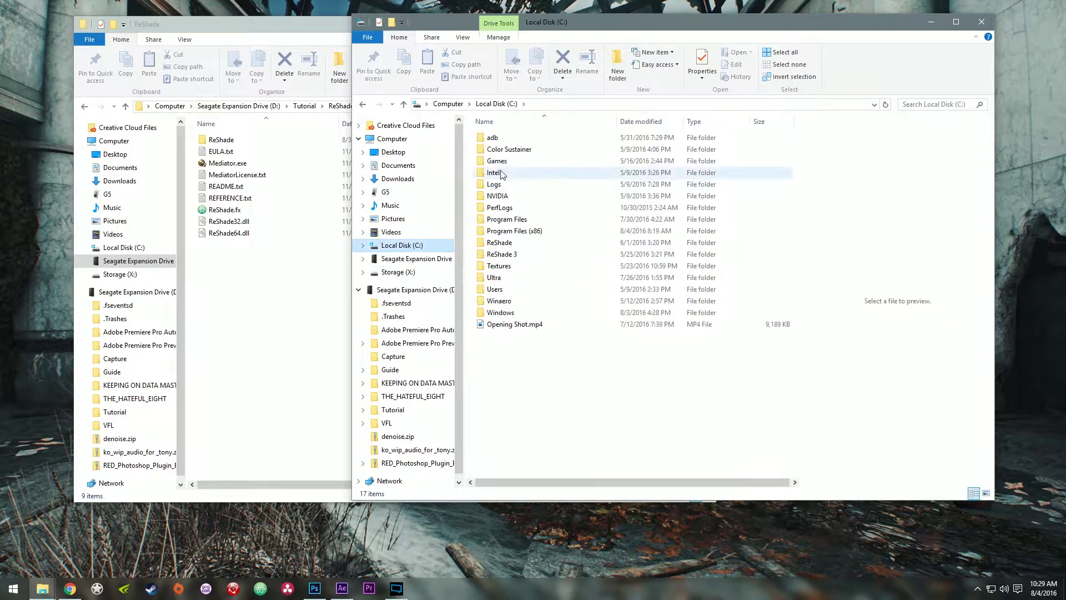
double_click(503, 161)
double_click(515, 151)
double_click(514, 137)
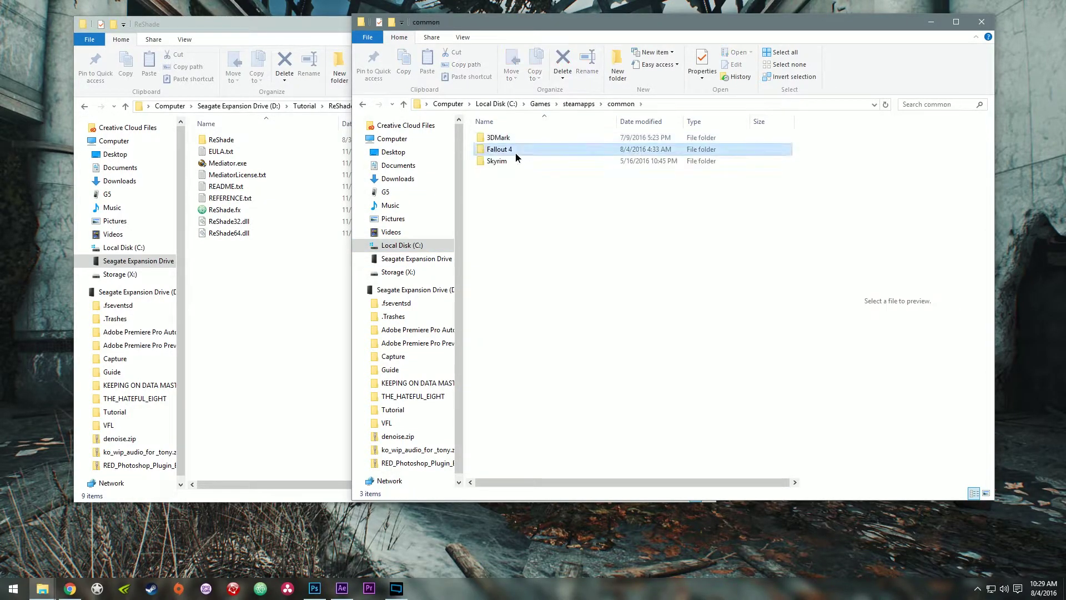
double_click(516, 151)
Step: Rename the existing ReShade folder in Fallout 4 to OLD
click(502, 277)
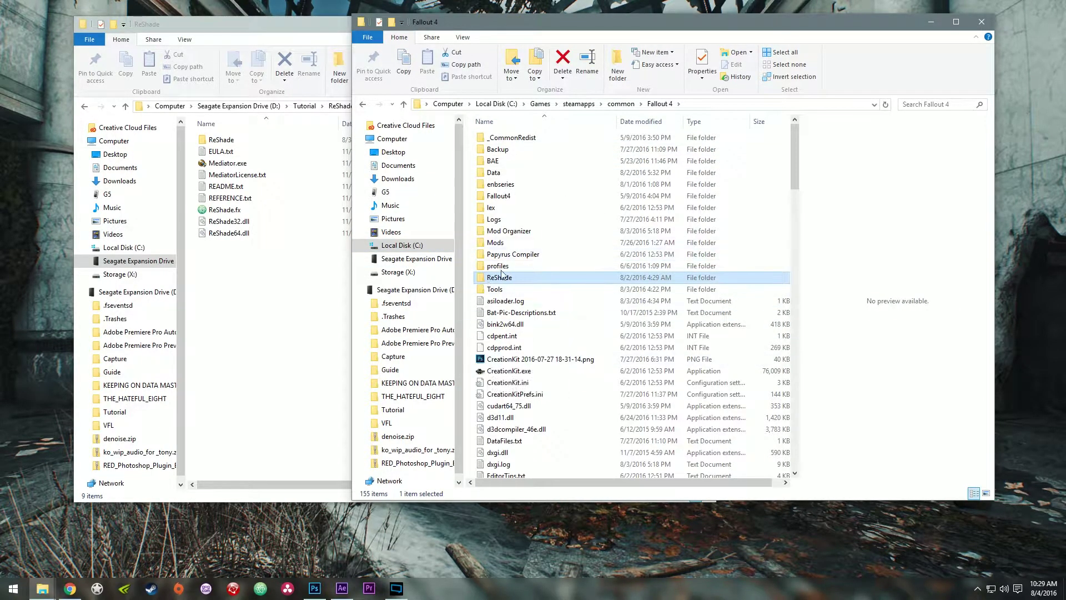
key(F2)
key(End)
key(ctrl+a)
text(OLD)
key(Return)
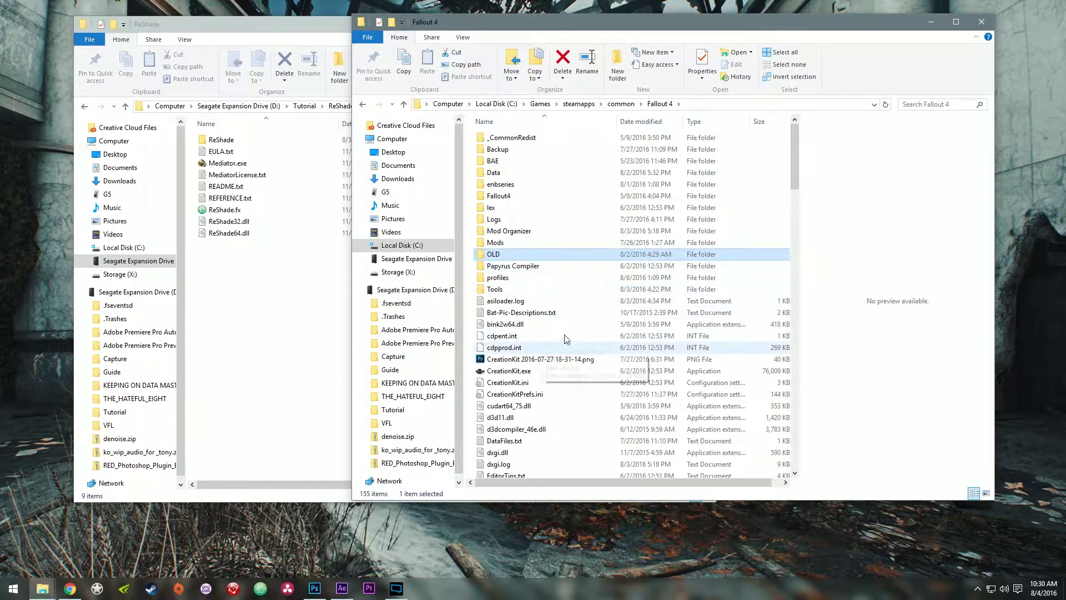
Step: Delete d3d11.dll, d3dcompiler_46e.dll, dxgi.dll and ReShade.fx from the Fallout 4 folder
scroll(565, 429, down, 1)
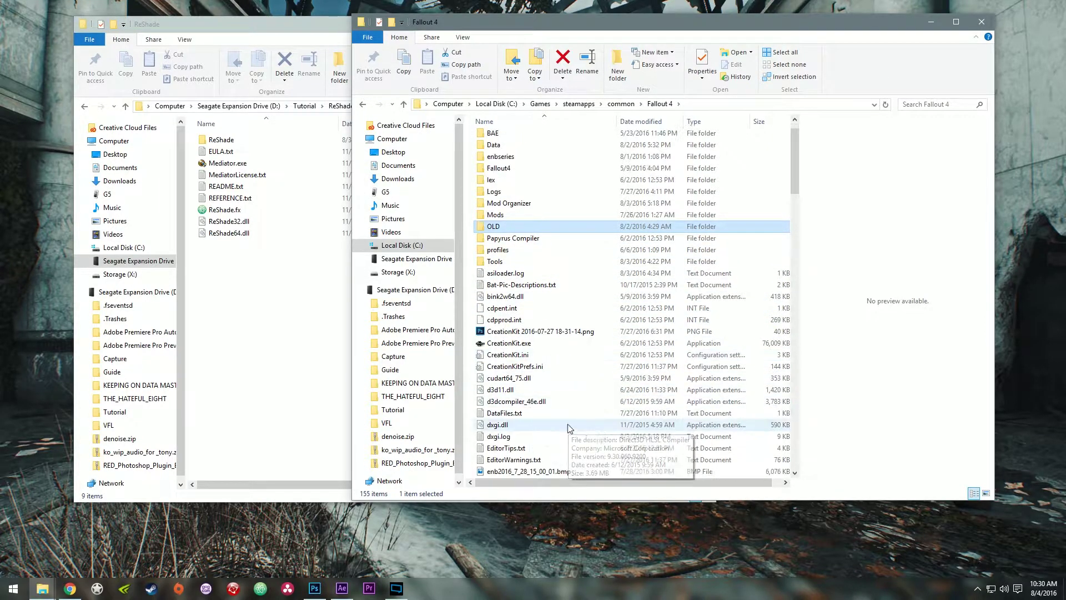
click(550, 390)
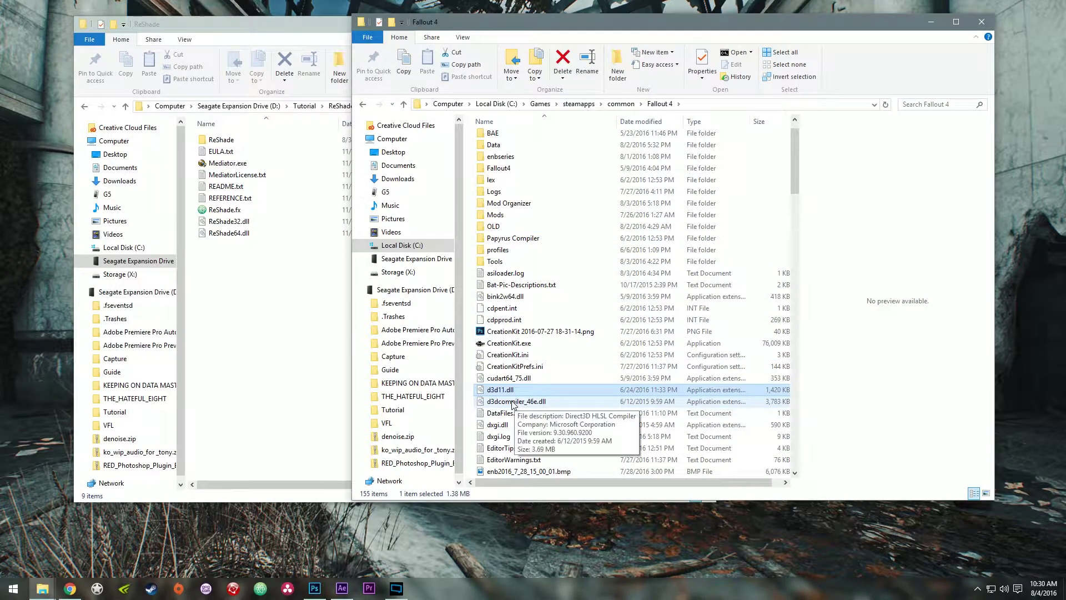
ctrl+click(512, 403)
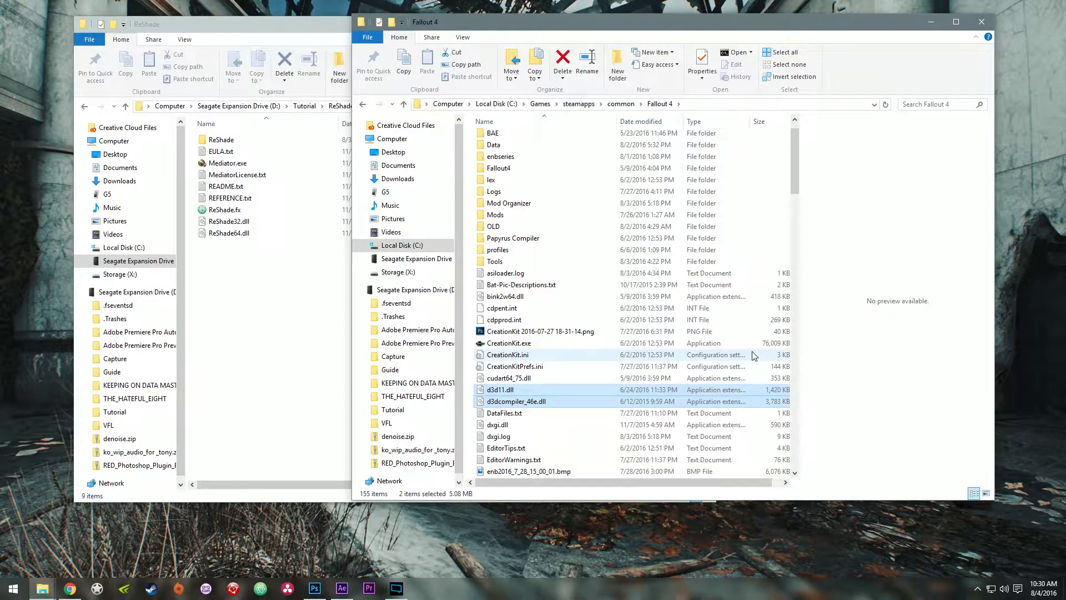
key(Delete)
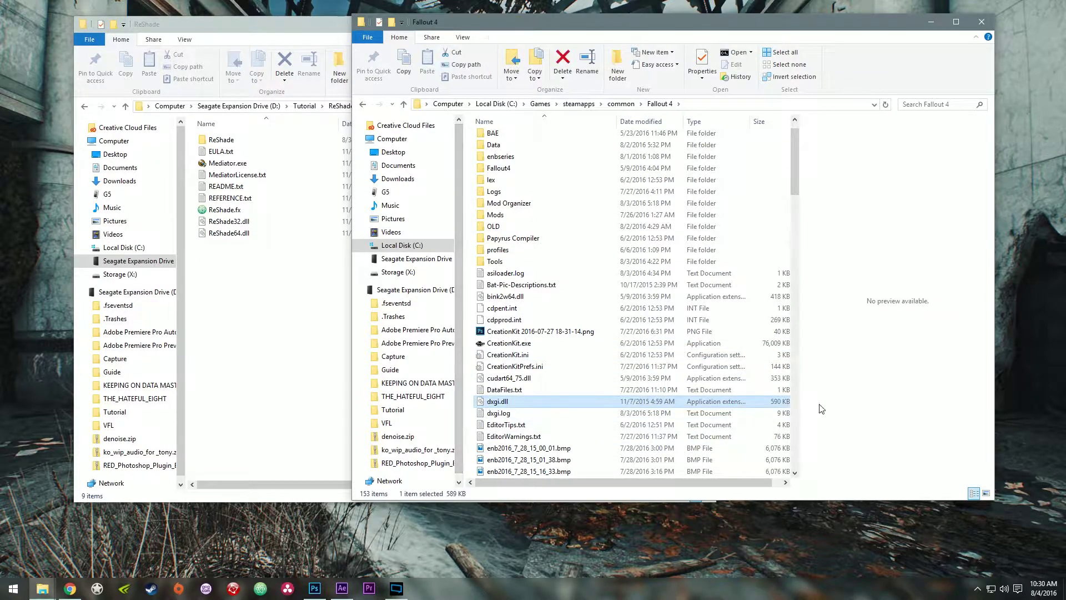
key(Delete)
scroll(611, 356, down, 20)
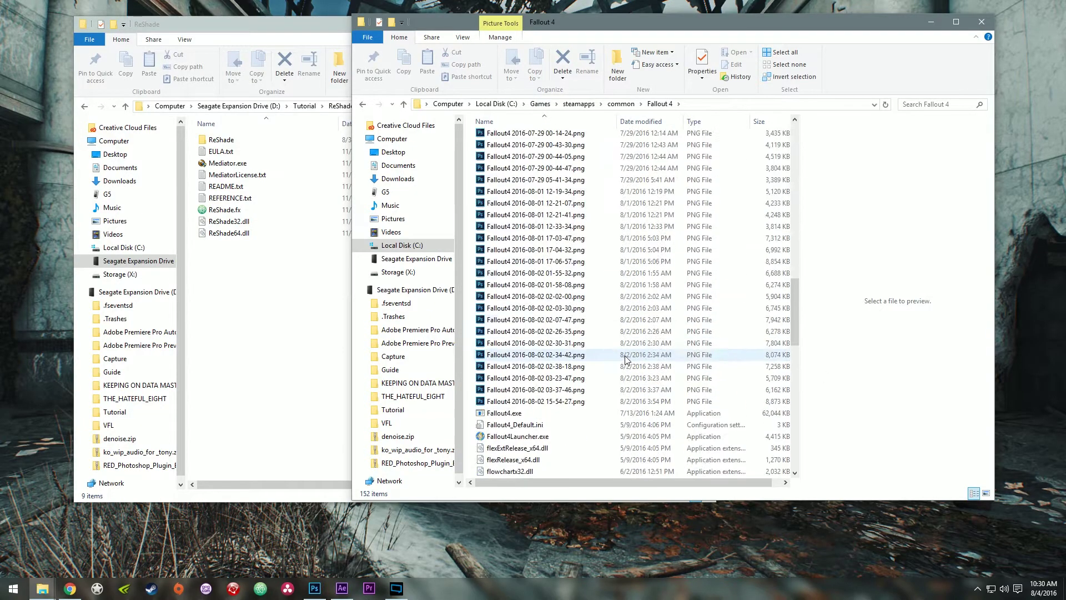
scroll(625, 360, down, 10)
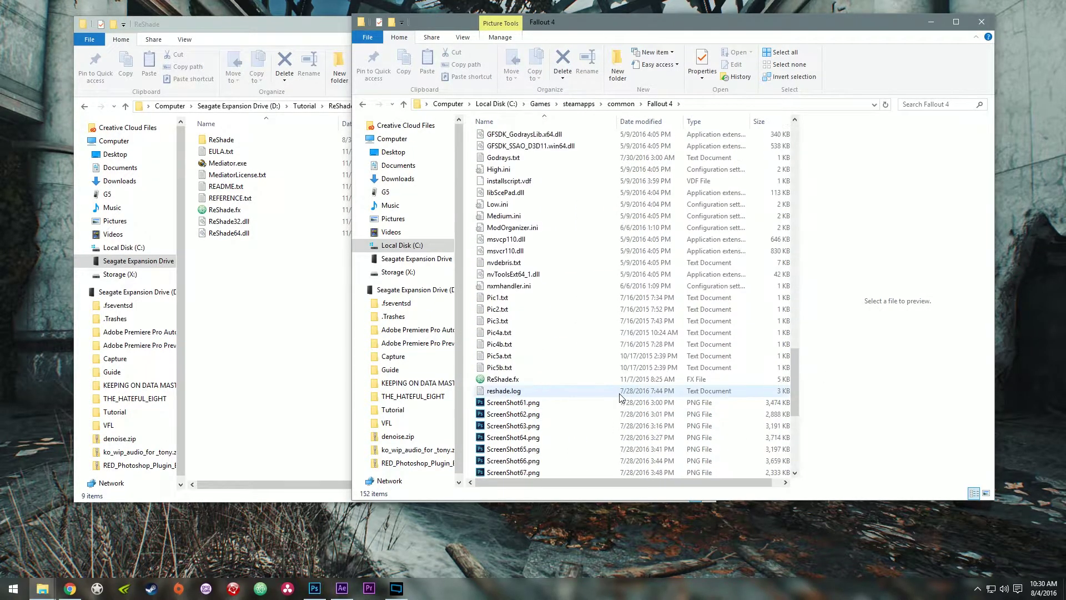
click(620, 380)
key(Delete)
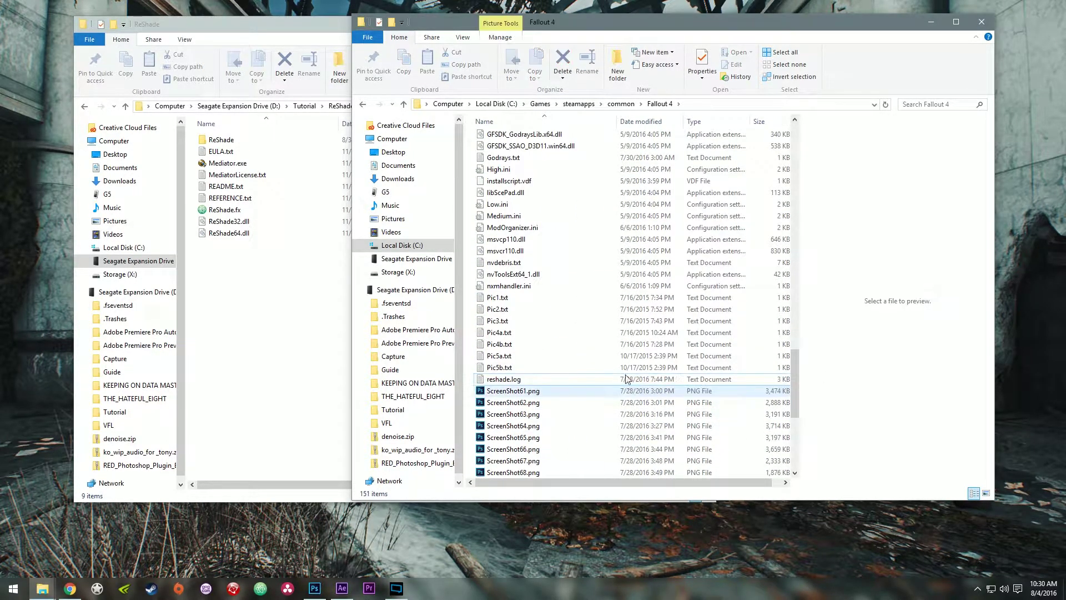
scroll(620, 370, up, 20)
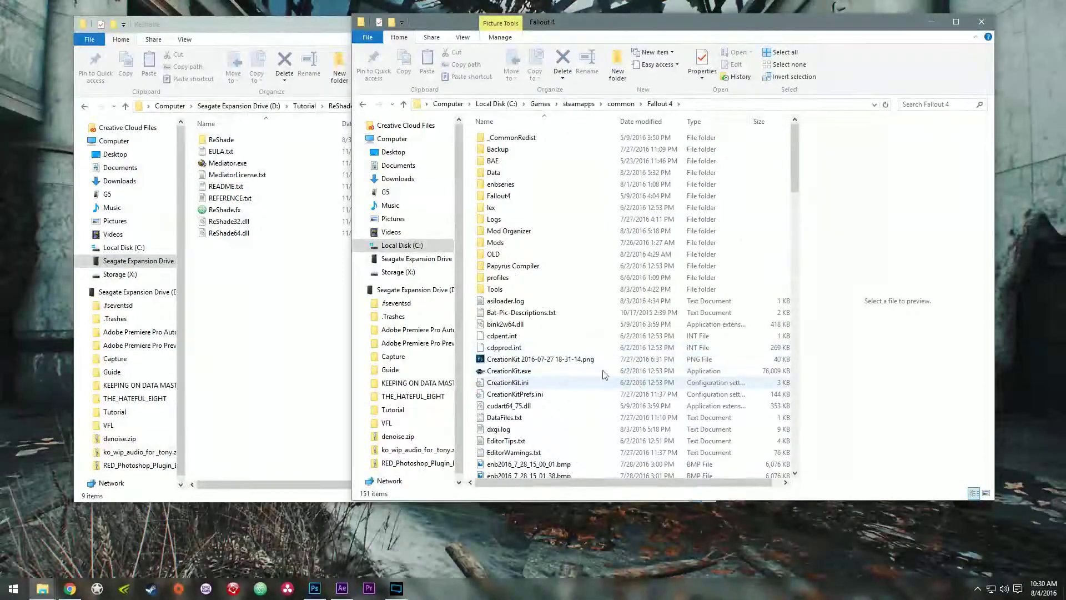
click(246, 331)
click(920, 149)
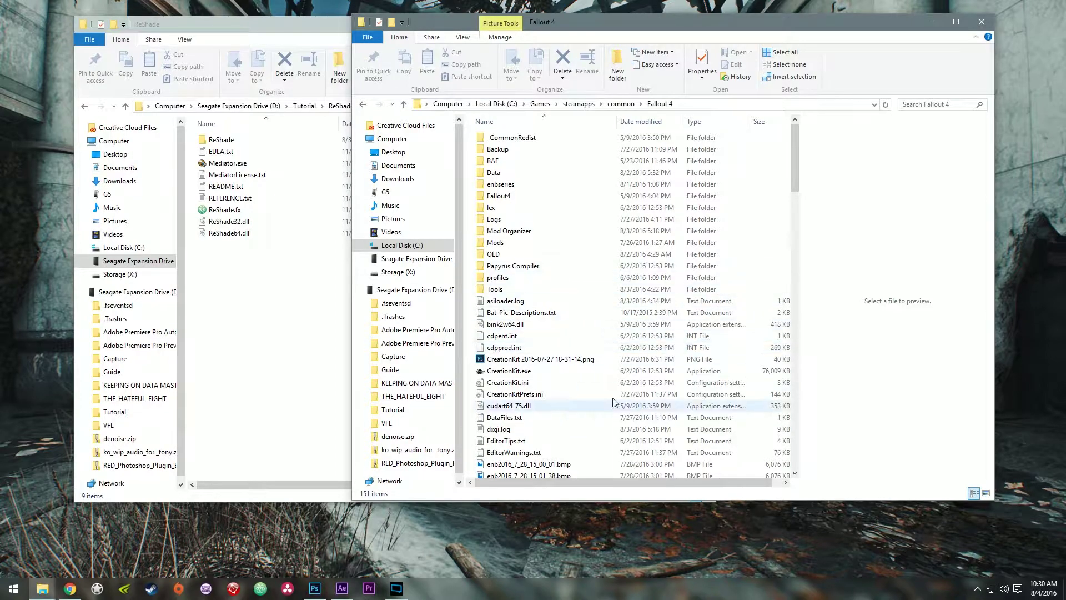
Step: Arrange the Fallout 4 and ReShade Explorer windows so both folders are visible
drag(773, 27, 830, 77)
click(249, 266)
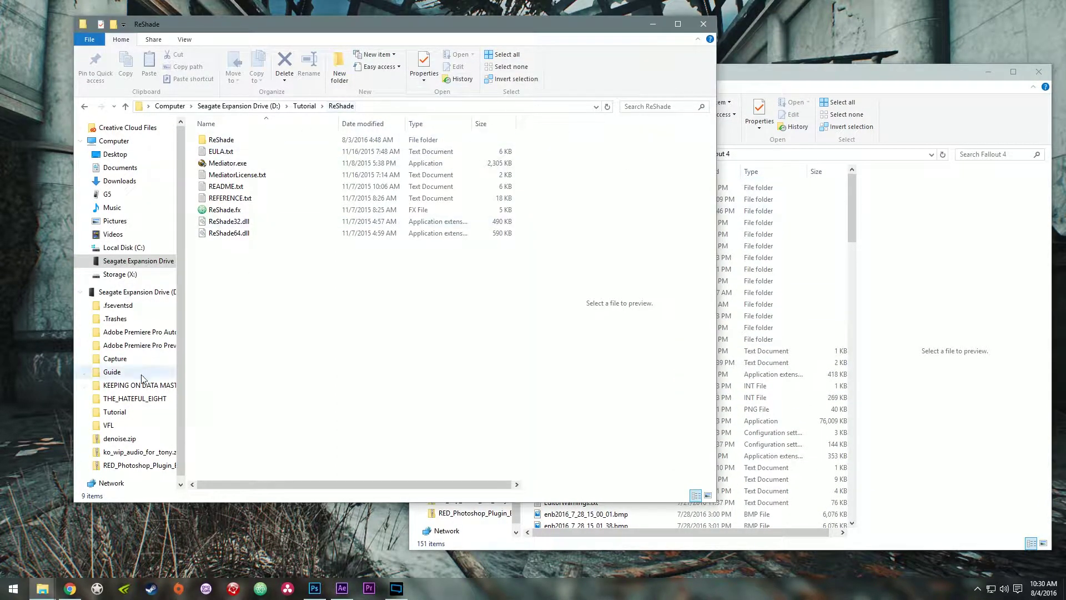
drag(333, 176, 273, 162)
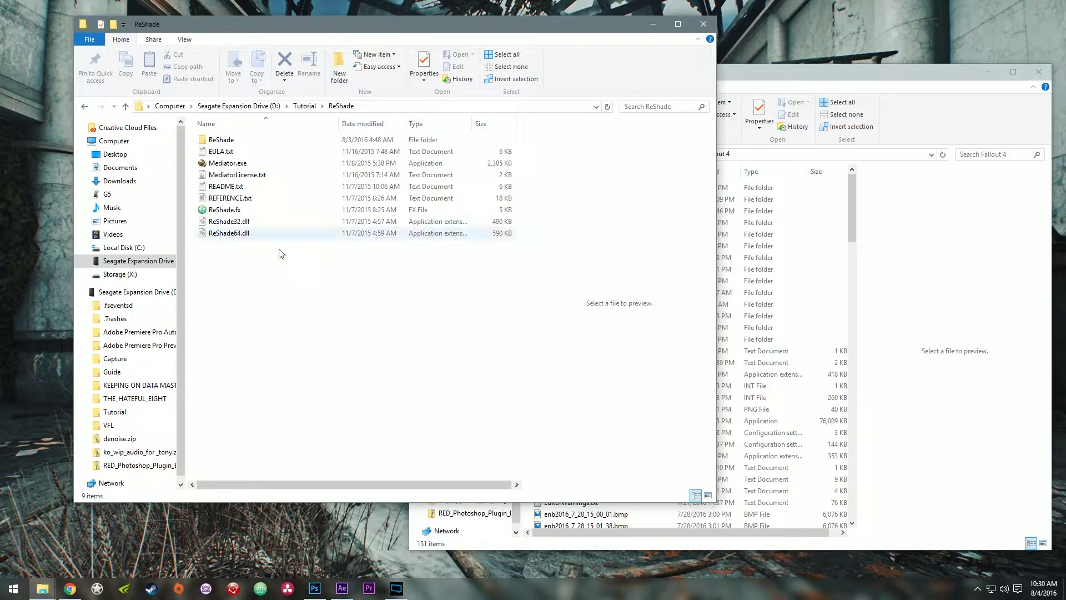
Step: Copy ReShade64.dll, ReShade.fx and the ReShade folder into the Fallout 4 folder
click(236, 234)
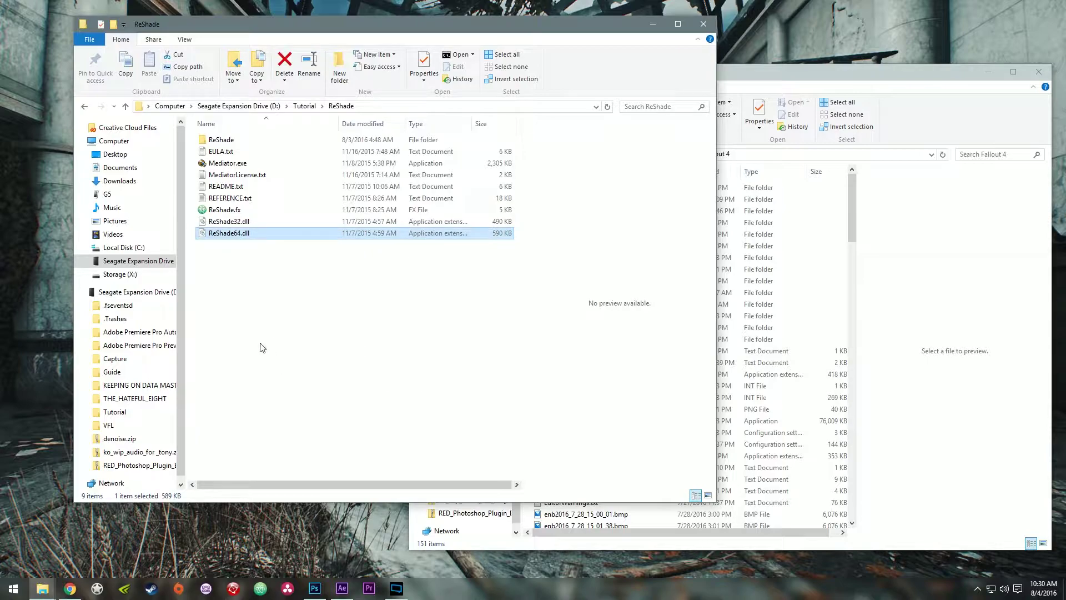
ctrl+click(224, 210)
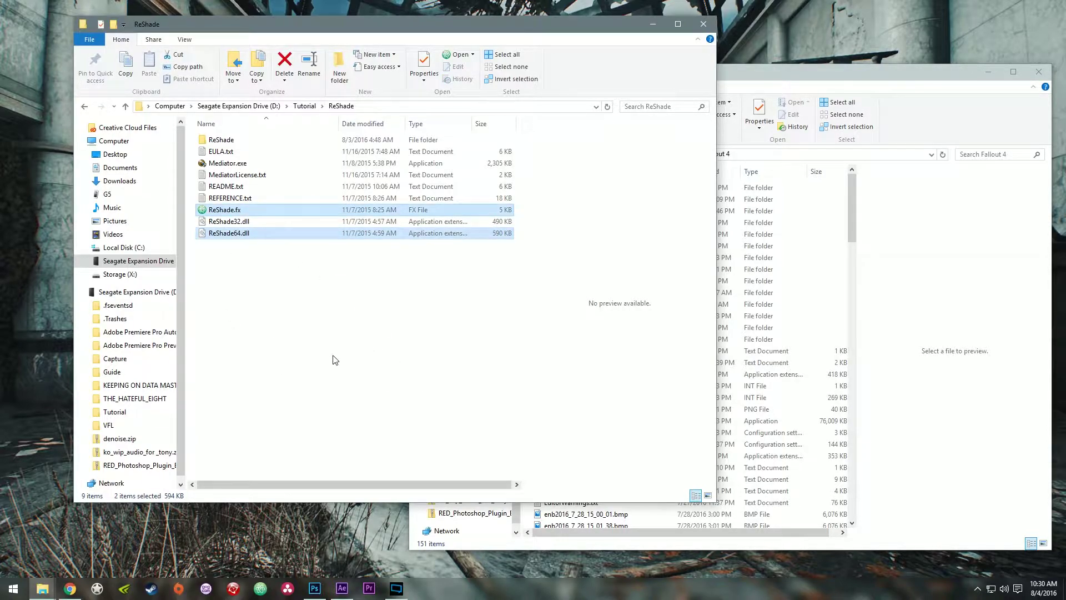
ctrl+click(220, 140)
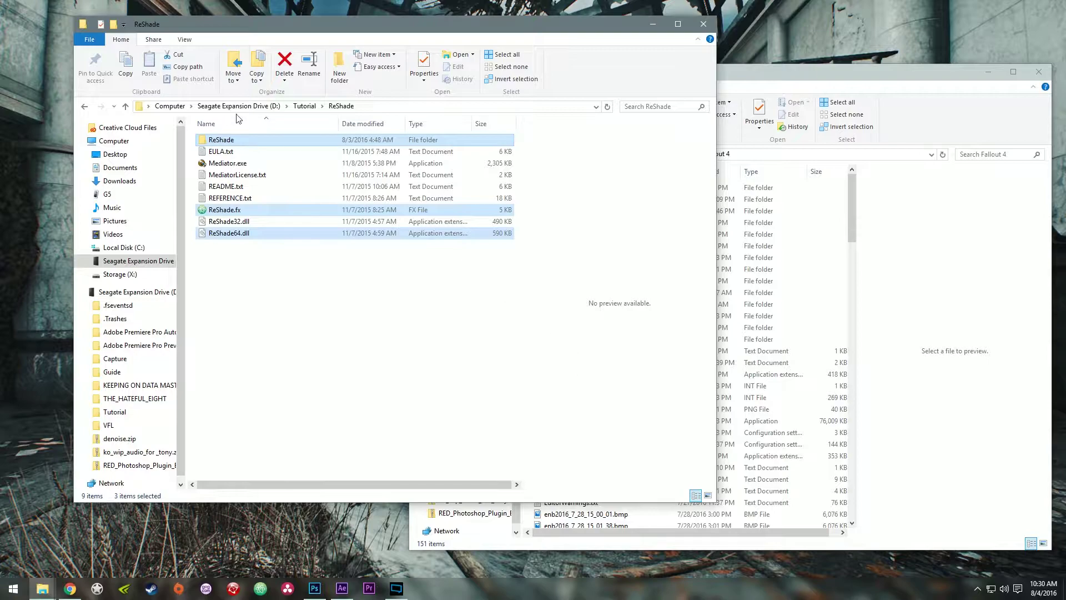
drag(215, 143, 481, 224)
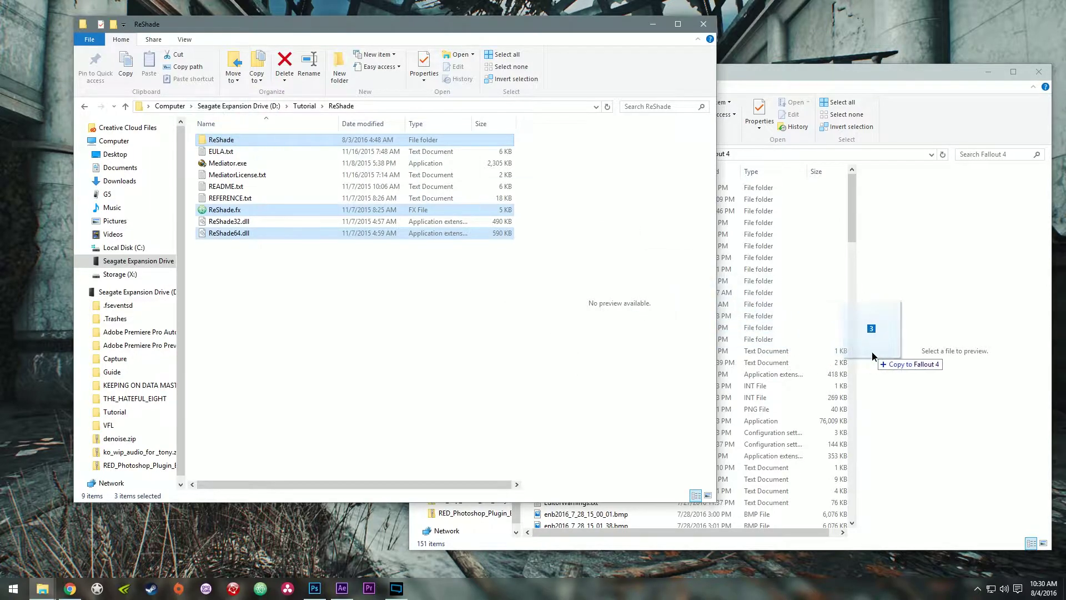
drag(872, 356, 886, 358)
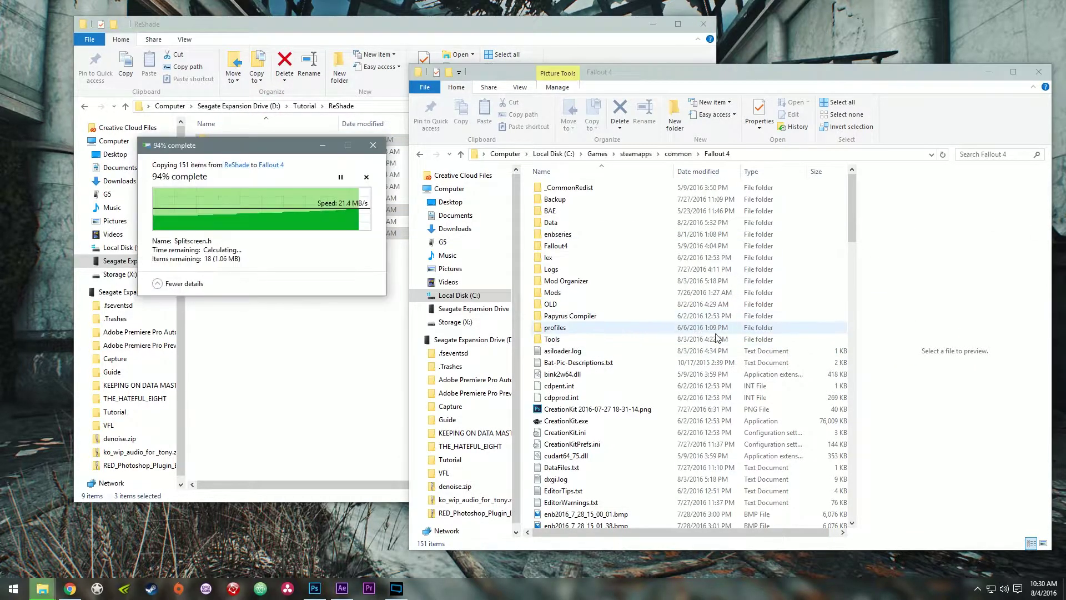
scroll(728, 330, down, 15)
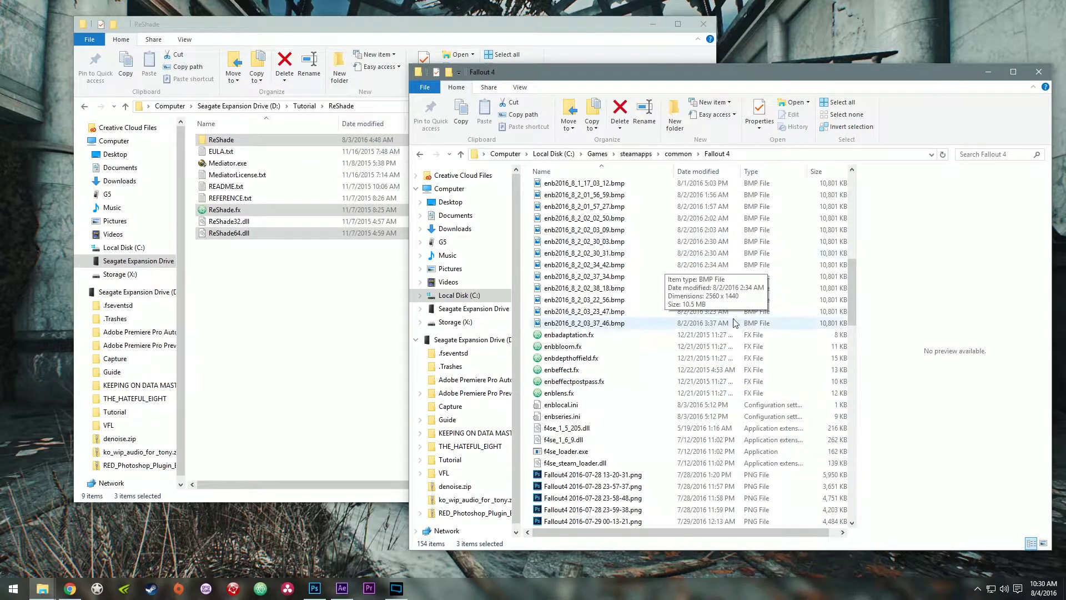
scroll(733, 324, down, 12)
Step: Rename the copied ReShade64.dll in Fallout 4 to dxgi.dll
click(555, 276)
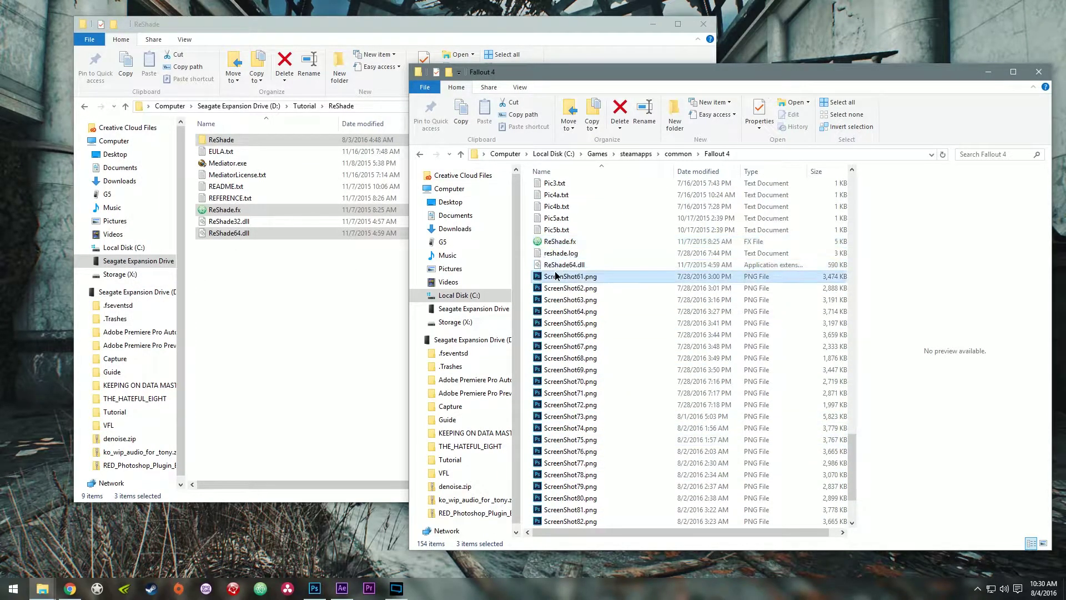
click(538, 265)
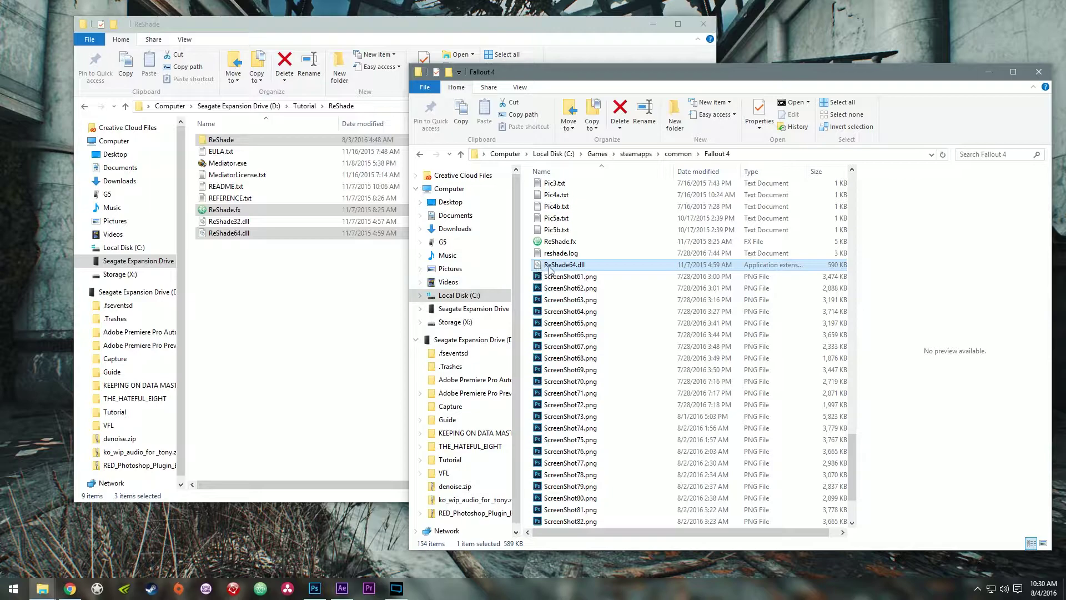
click(567, 267)
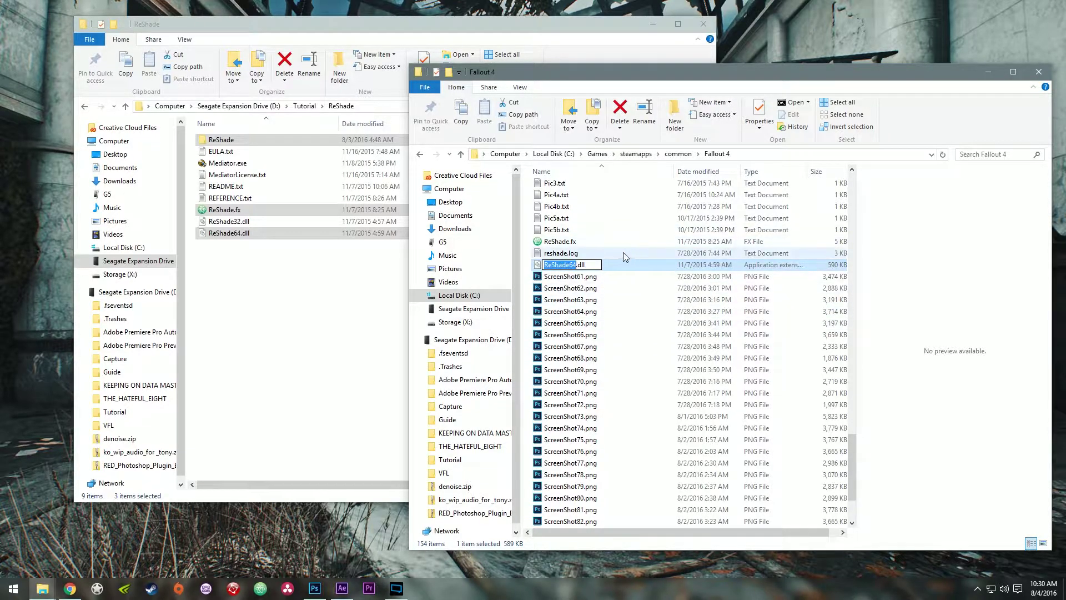
click(572, 288)
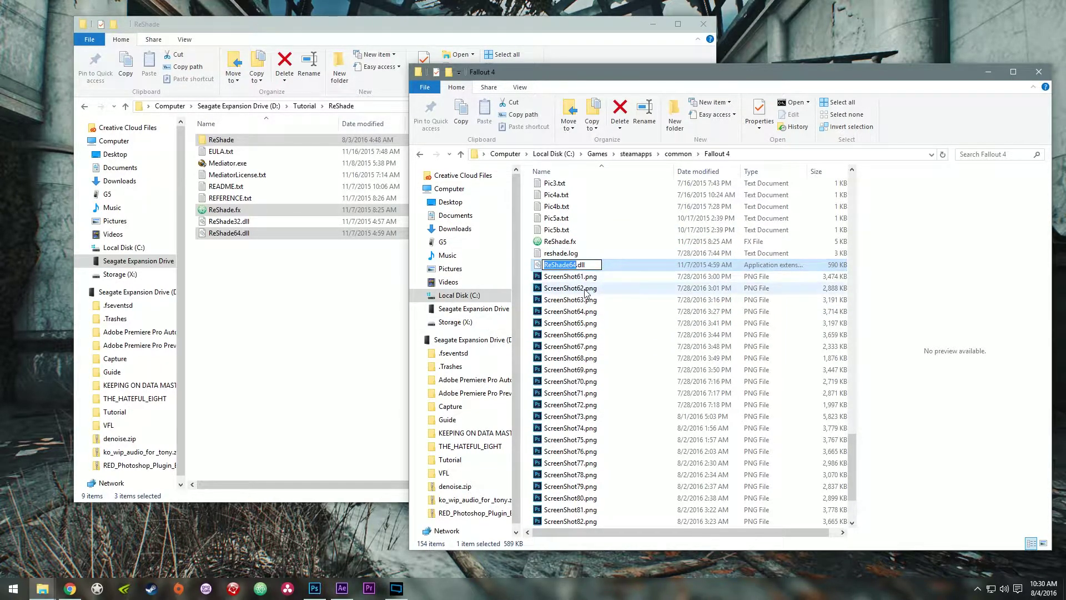
click(557, 267)
right_click(557, 266)
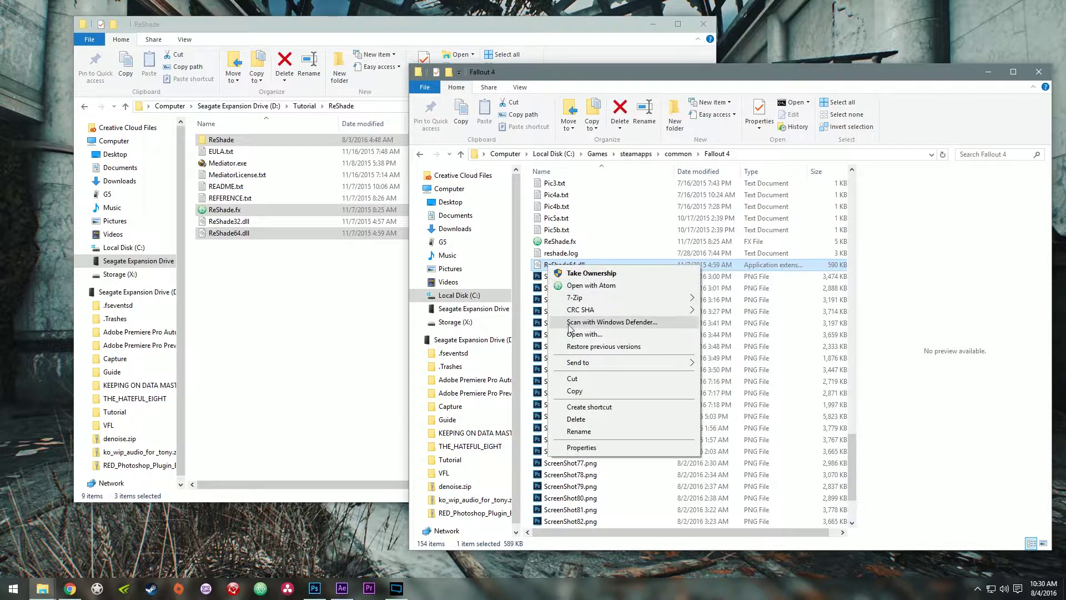
click(590, 431)
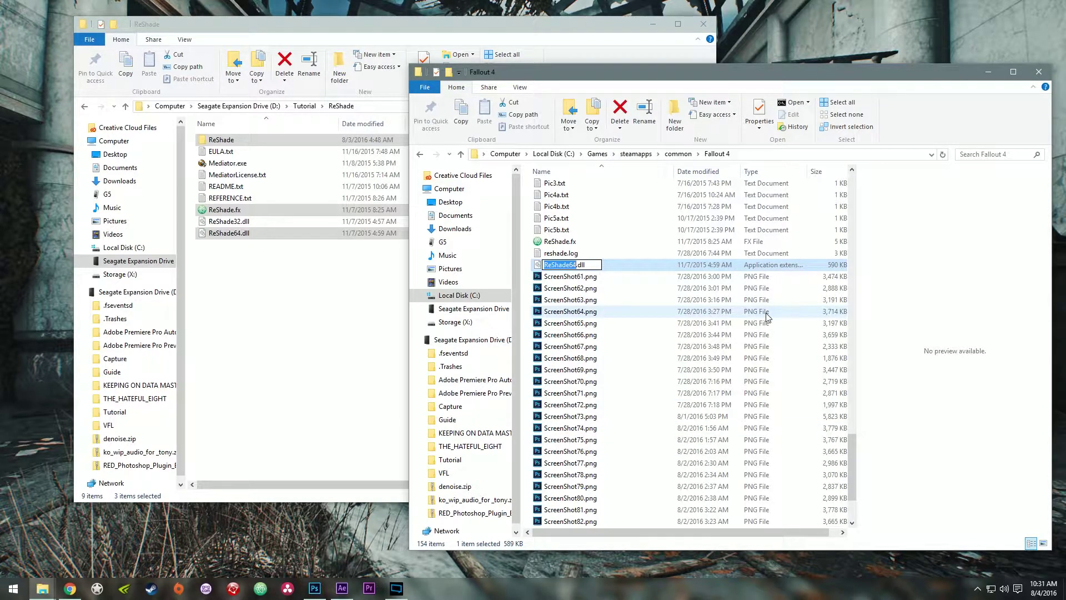
text(dxgi)
click(786, 441)
Step: Scroll through the Fallout 4 folder and bring each Explorer window forward in turn
scroll(722, 389, up, 10)
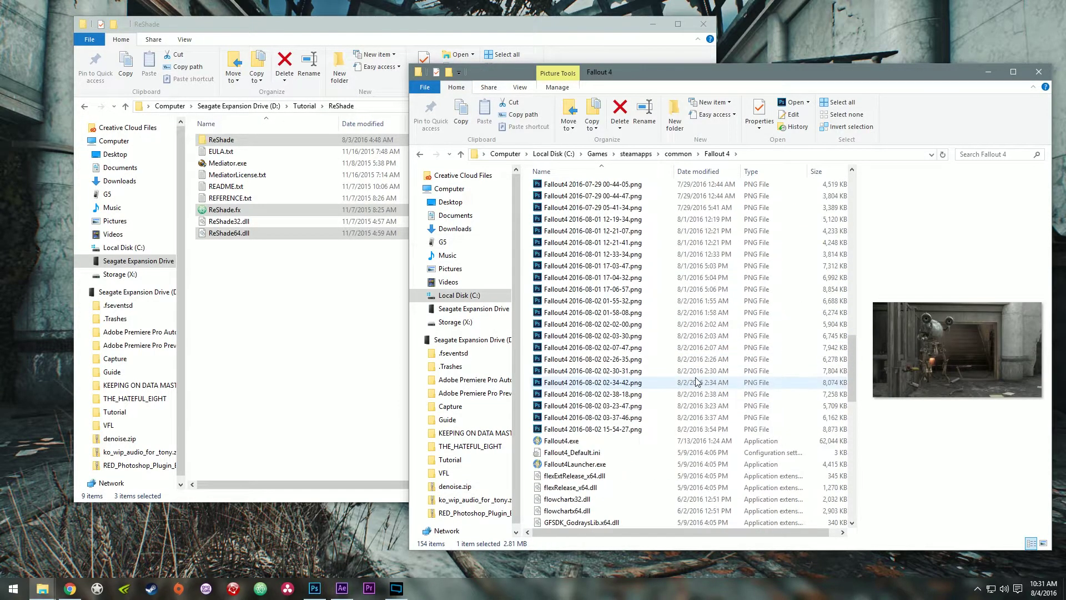
scroll(697, 382, up, 15)
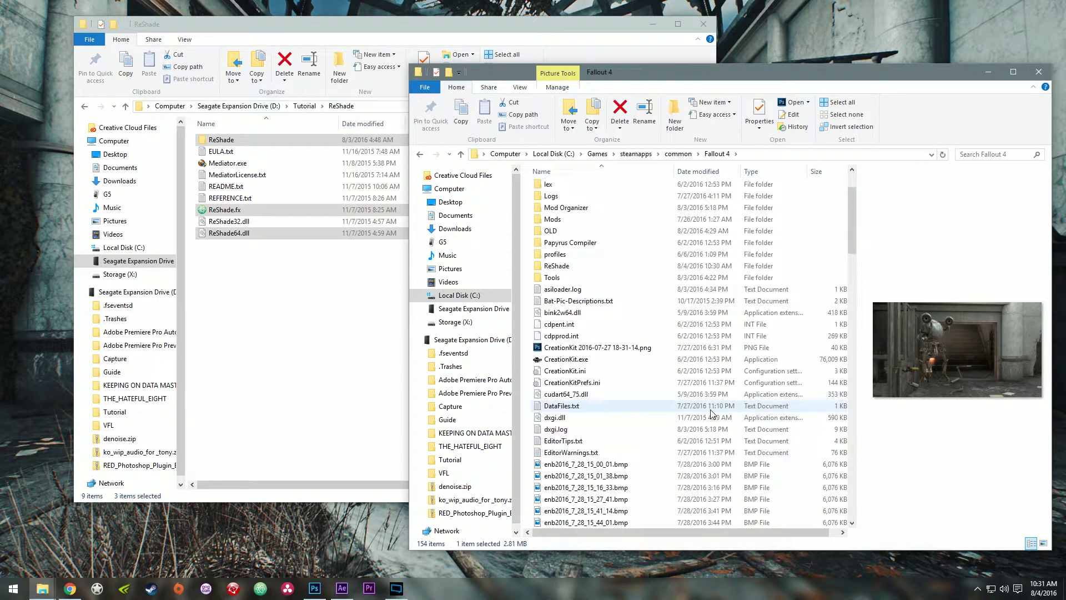
scroll(712, 413, up, 3)
scroll(712, 410, down, 4)
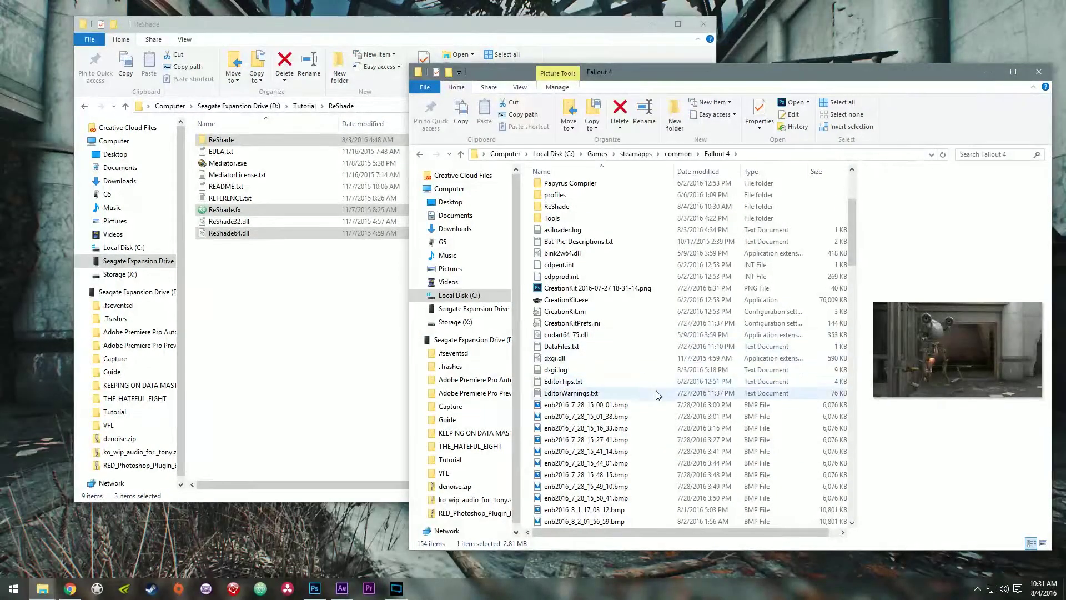
click(372, 345)
click(923, 289)
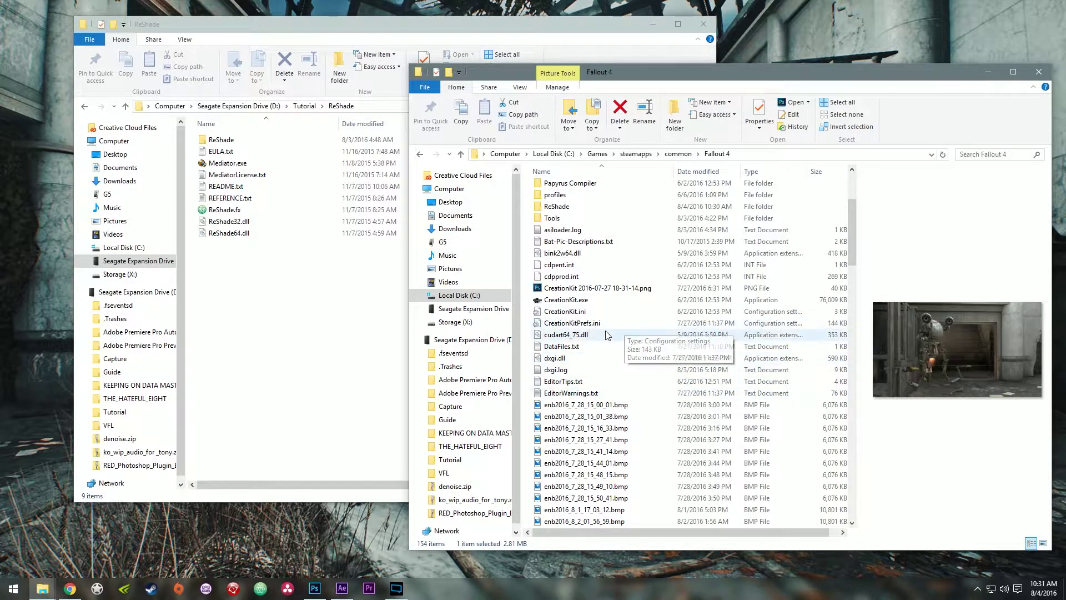
mouse_move(619, 360)
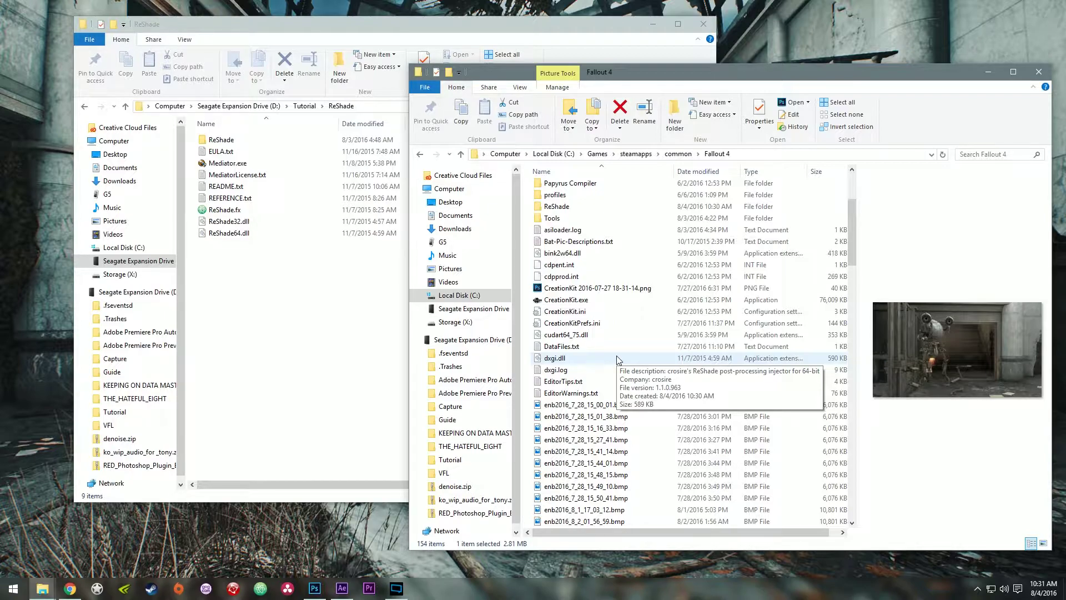
Step: Navigate the Tutorial window to Base Config > To Game Directory
click(331, 324)
key(BackSpace)
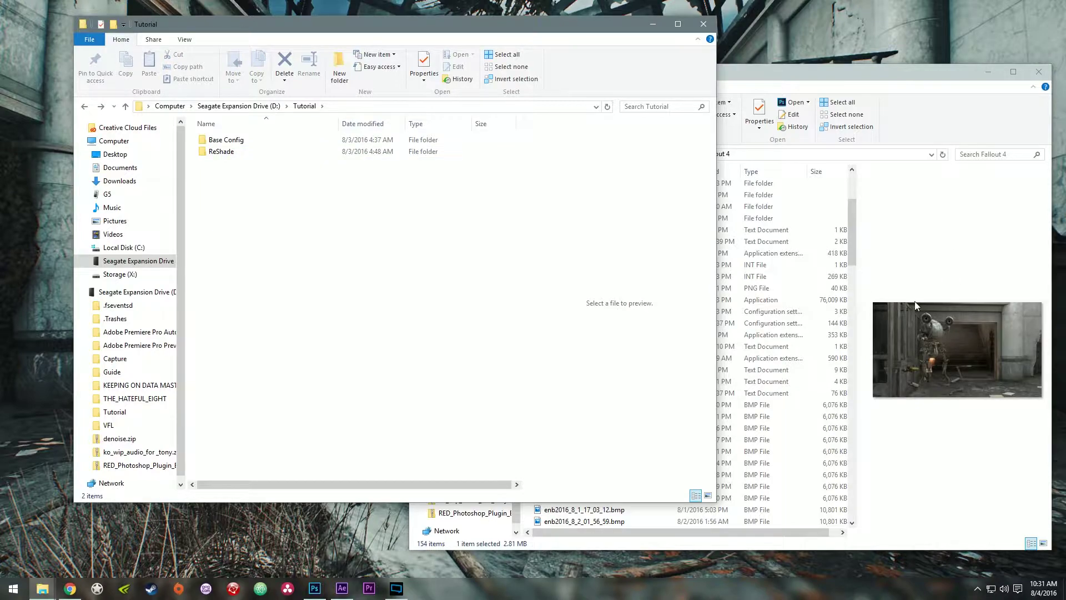
double_click(253, 141)
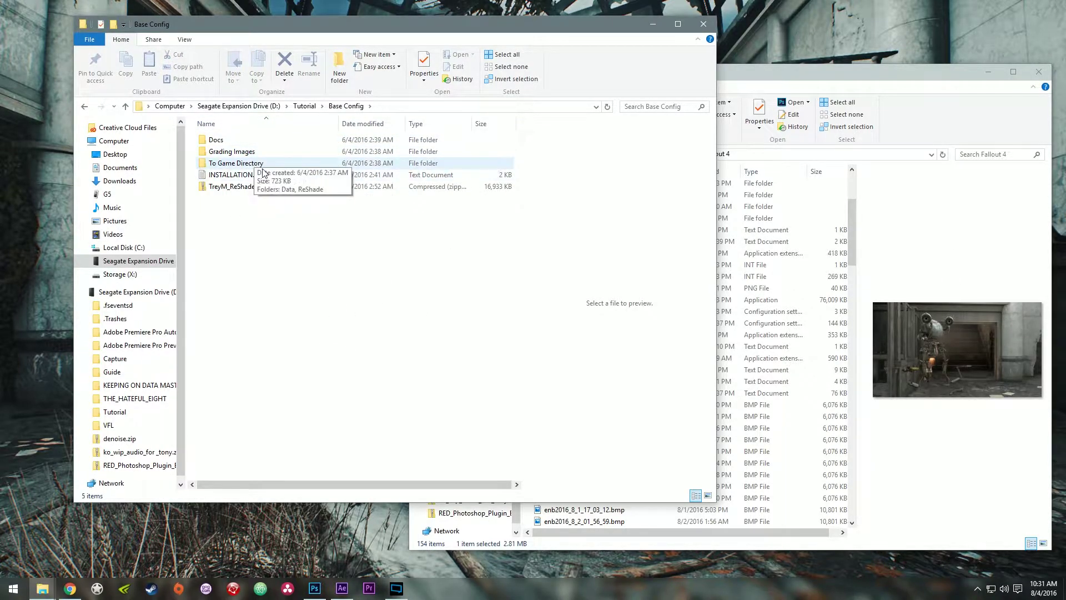
double_click(314, 165)
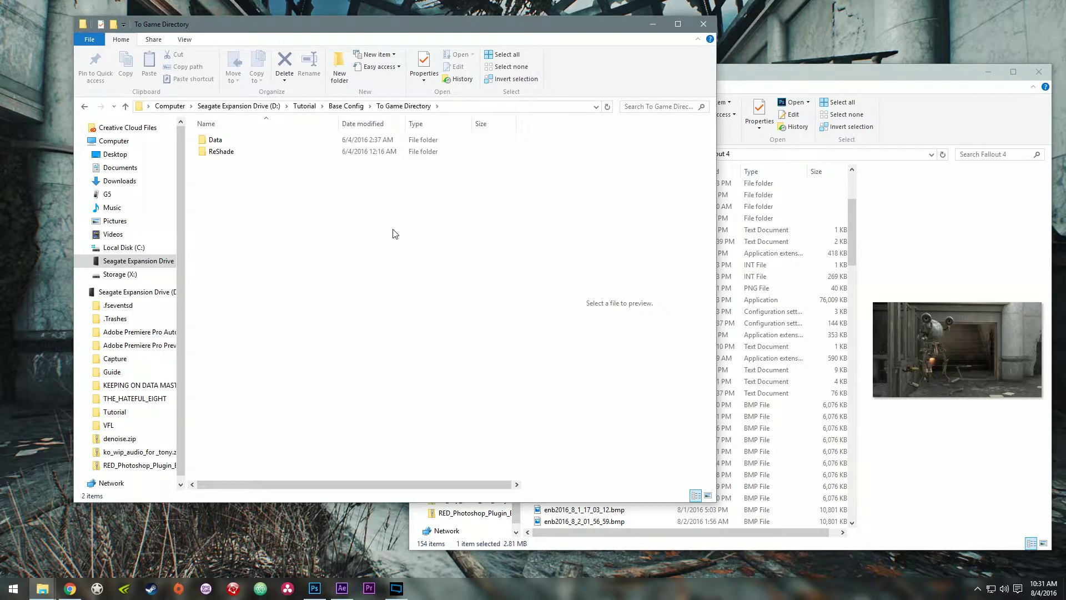
Step: Drag the Data and ReShade folders into Fallout 4, replacing the existing files
drag(270, 221, 900, 289)
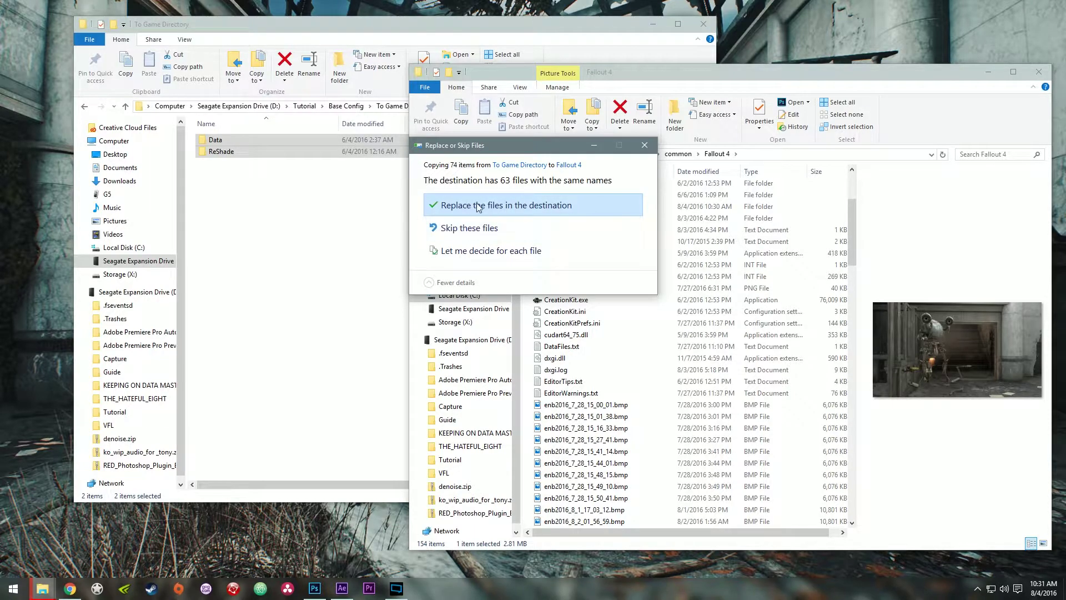
click(505, 205)
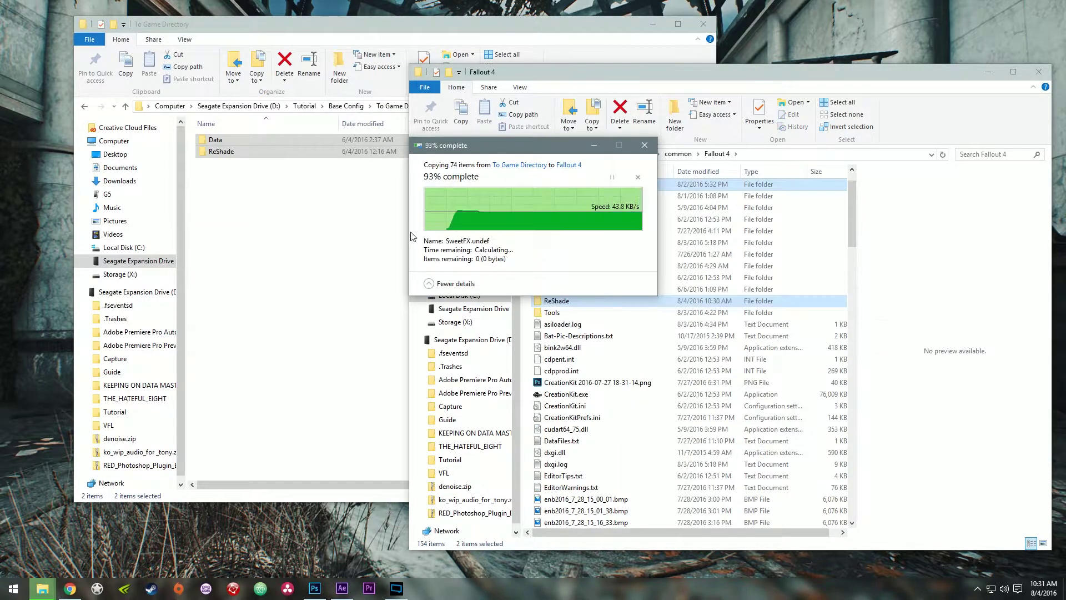
click(528, 220)
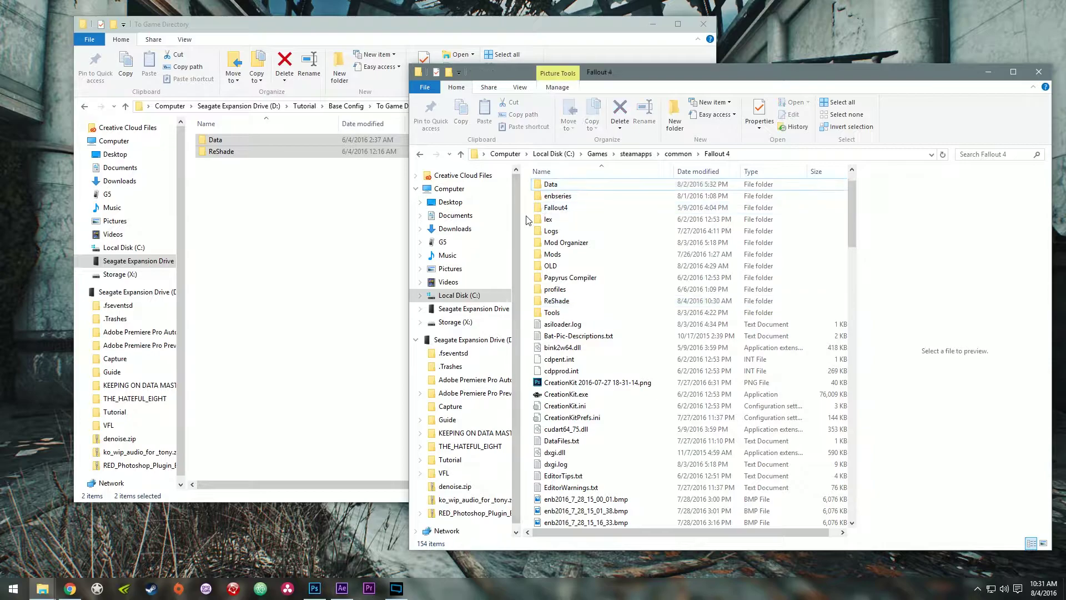
click(250, 221)
key(BackSpace)
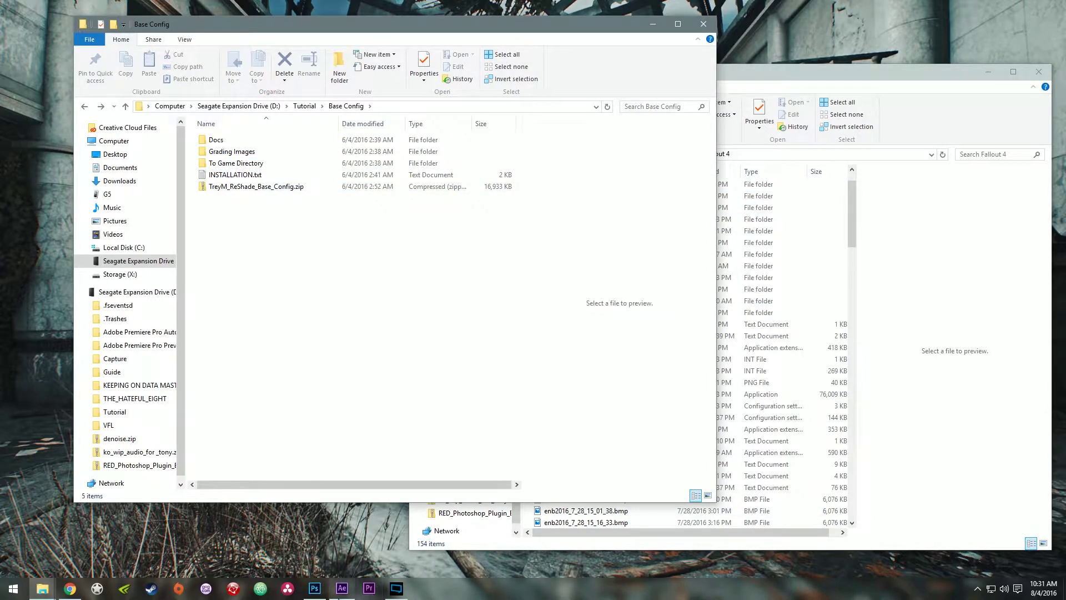
Step: Drag 4k_lut.png, day.png, highlights.png and night.png from Base Config > Grading Images into the Project panel
click(341, 588)
click(62, 49)
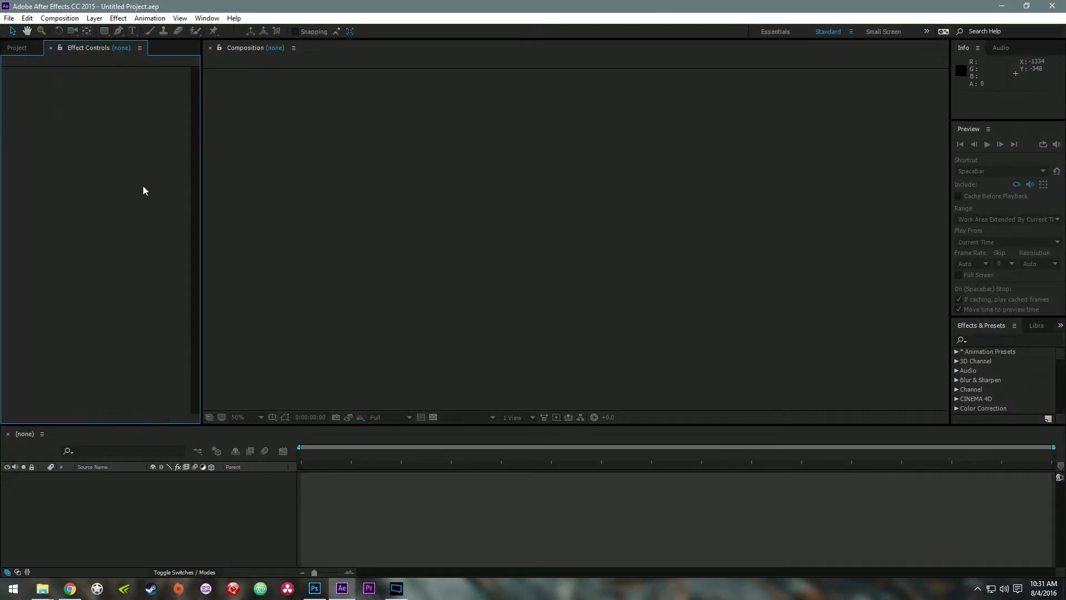
click(24, 49)
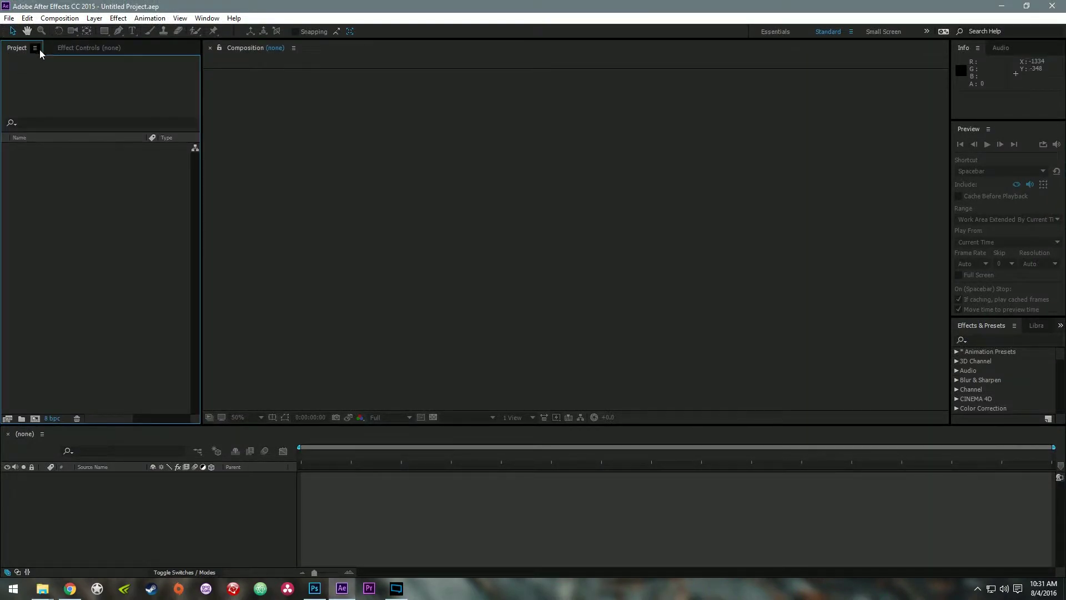
click(42, 588)
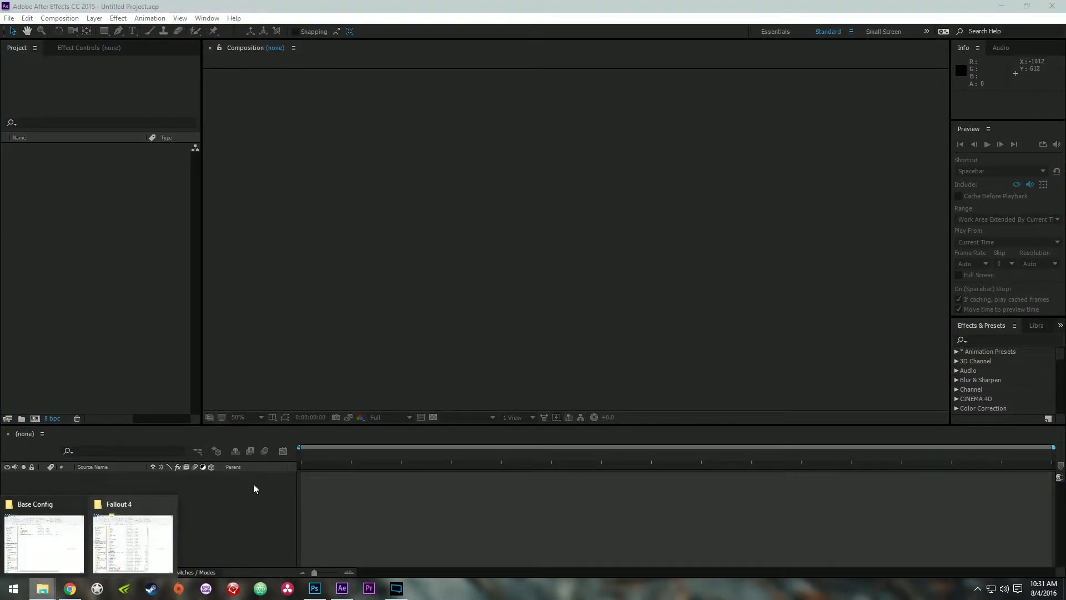
click(125, 541)
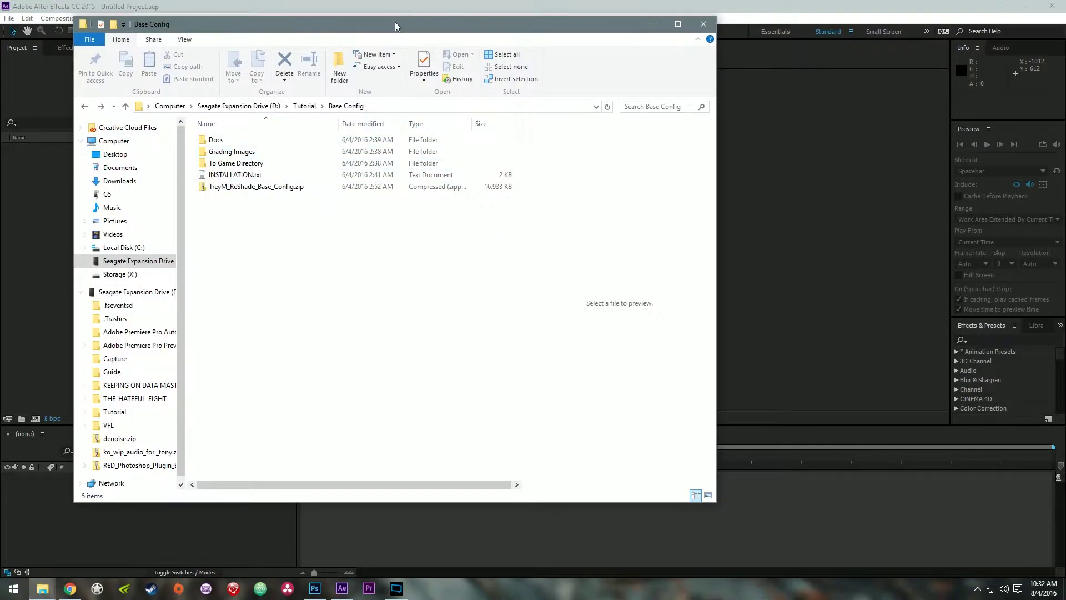
drag(394, 26, 681, 55)
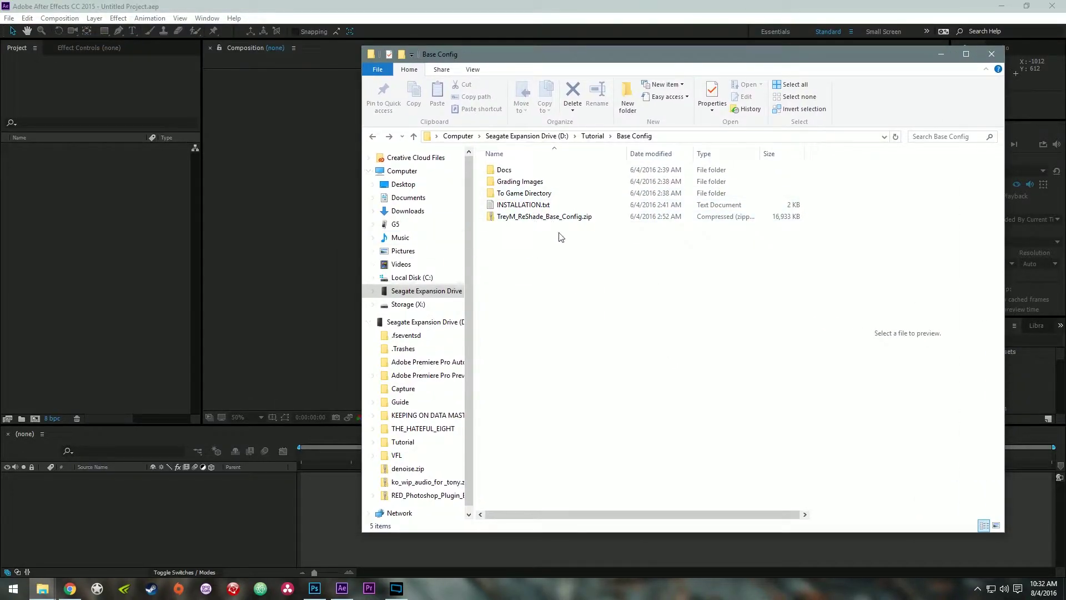
double_click(527, 184)
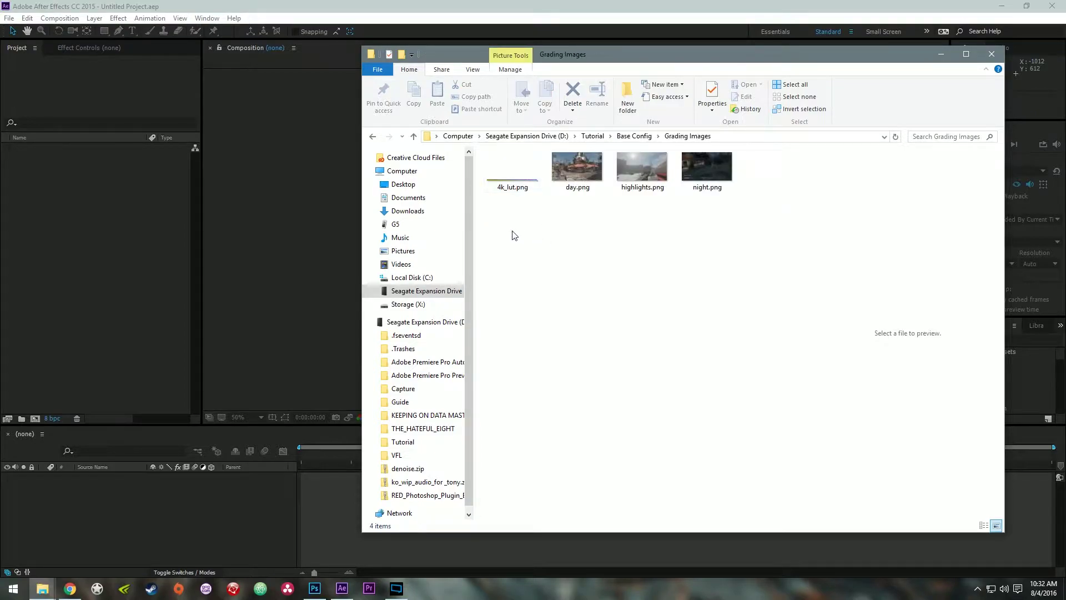
drag(501, 237, 88, 245)
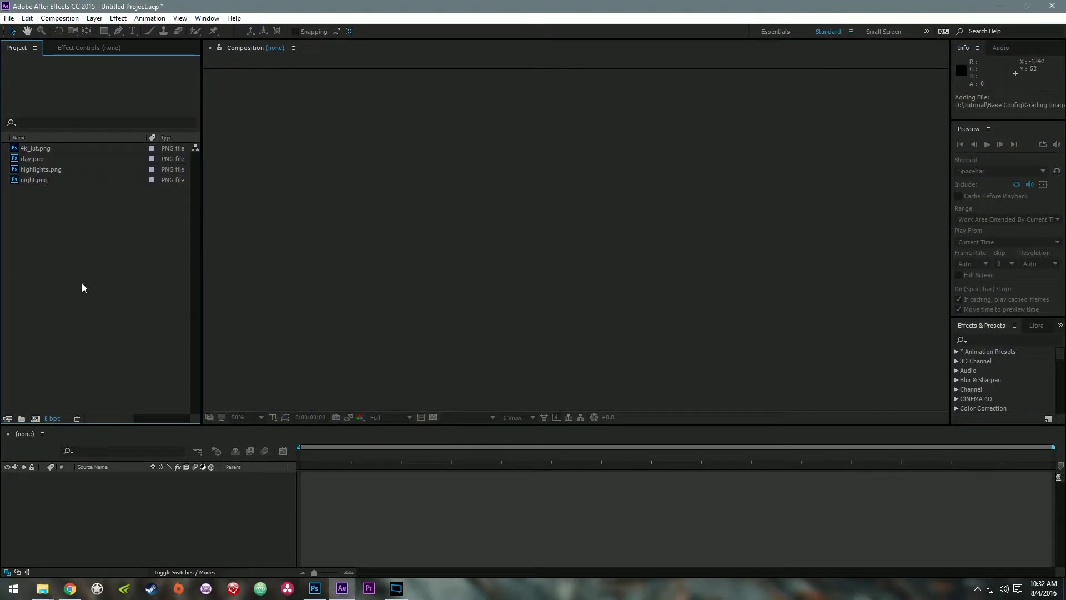
Step: Make compositions from day, night, highlights and 4k_lut PNGs, then return to the day composition
click(34, 160)
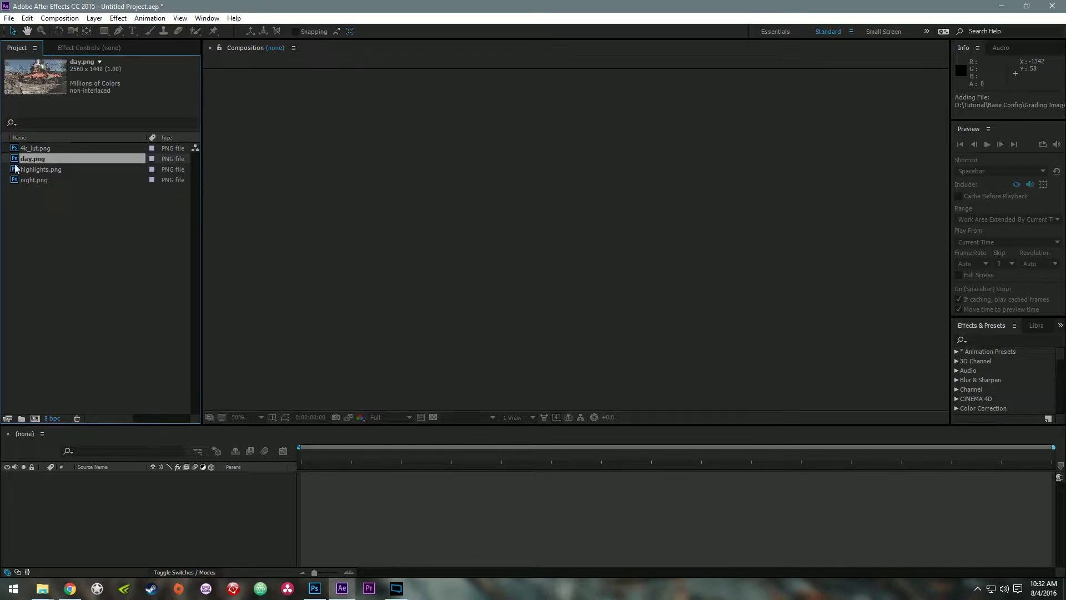
drag(27, 162, 37, 418)
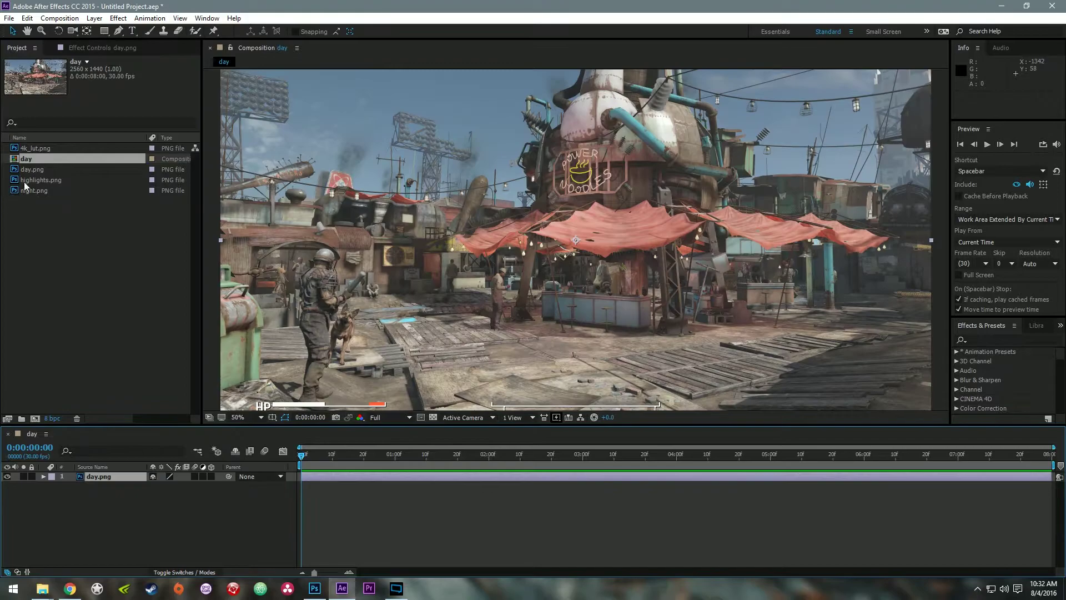
drag(32, 194, 37, 418)
drag(27, 181, 36, 417)
drag(25, 148, 26, 418)
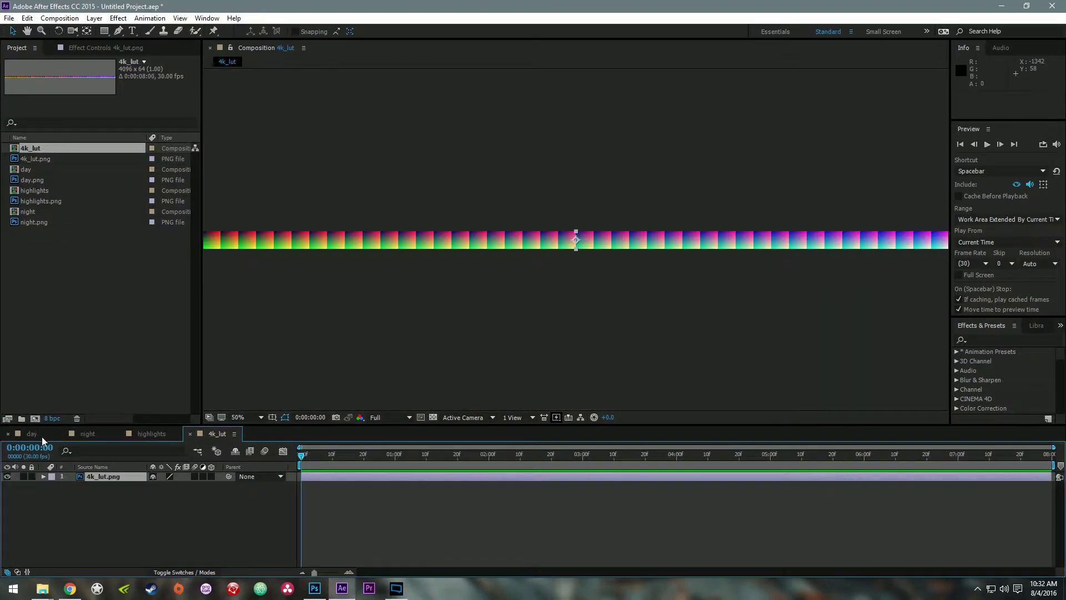
click(34, 434)
click(127, 48)
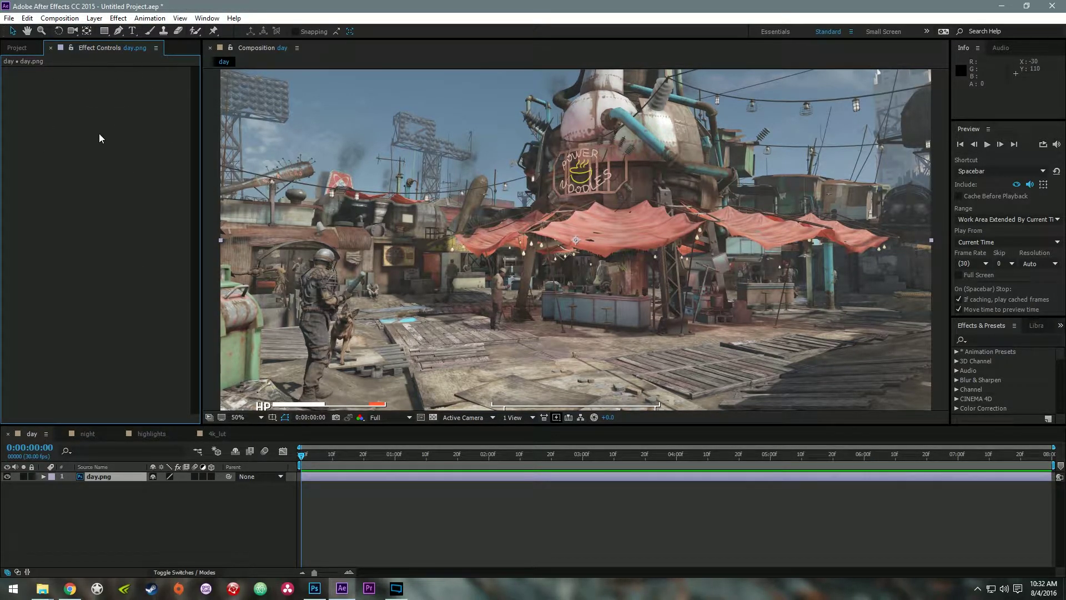
Step: Add Effect > Magic Bullet > Looks to the day.png layer and open its Edit... window
right_click(104, 483)
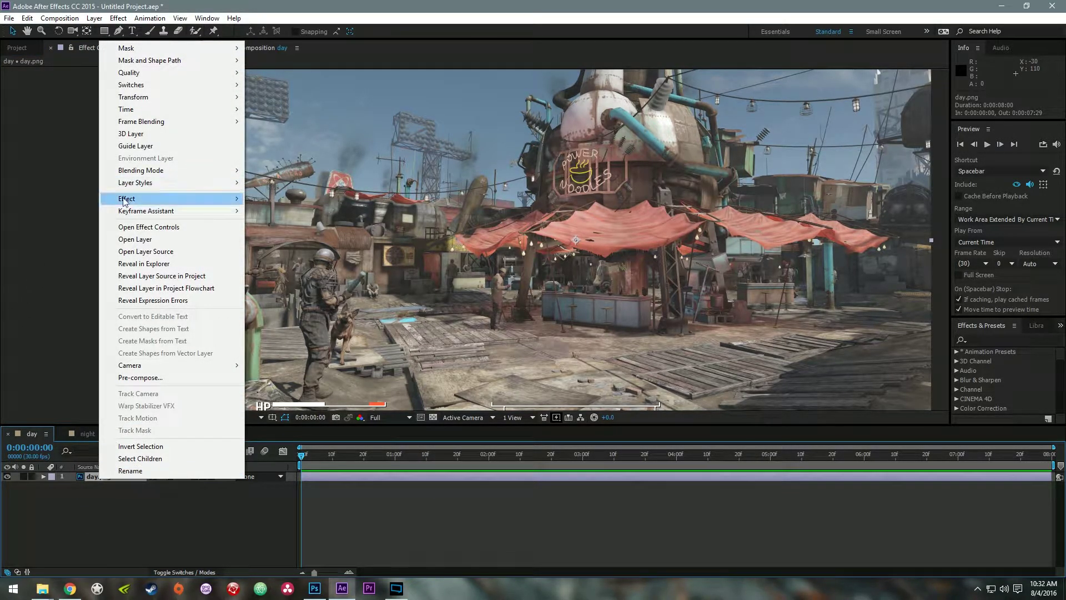
mouse_move(130, 199)
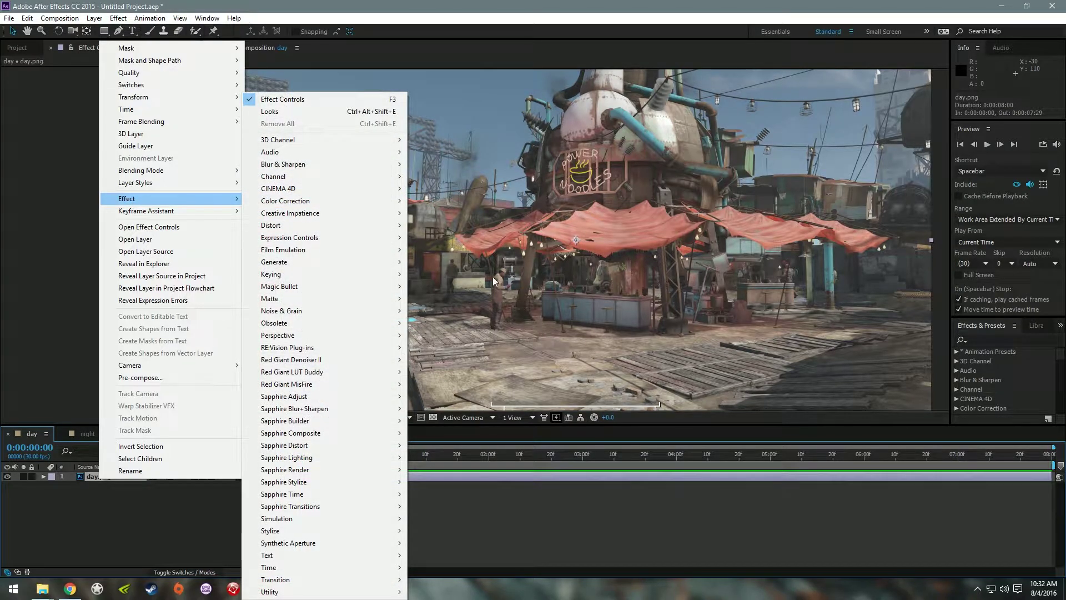
mouse_move(327, 287)
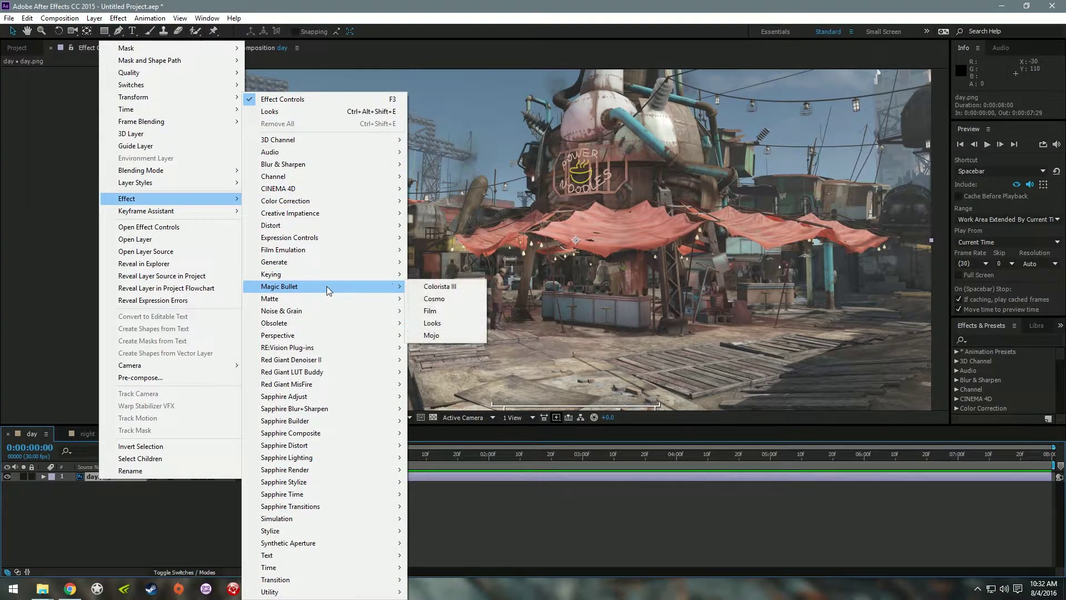
click(450, 329)
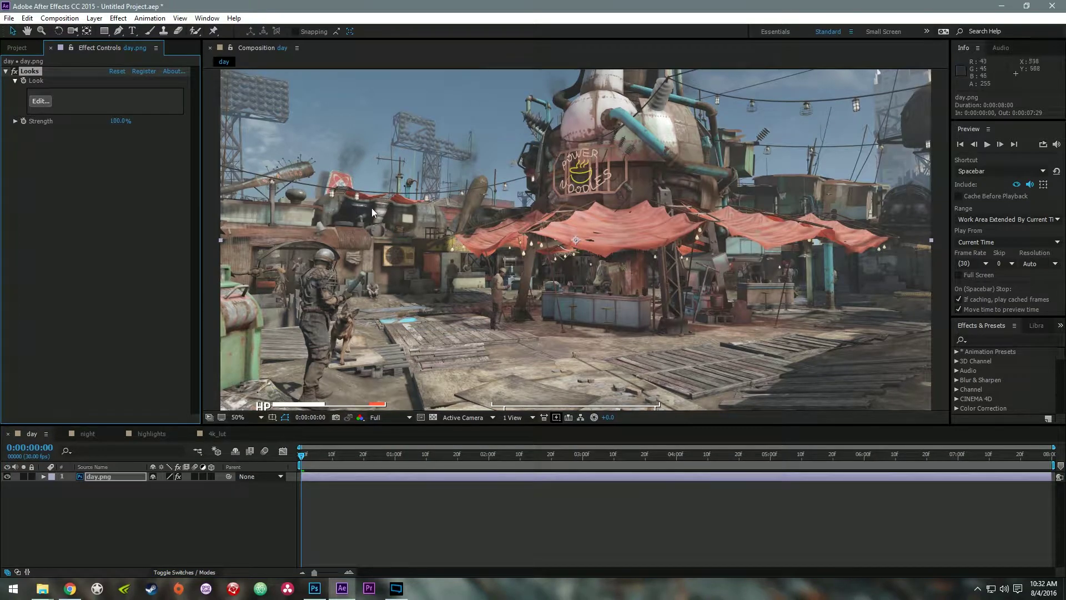
click(40, 101)
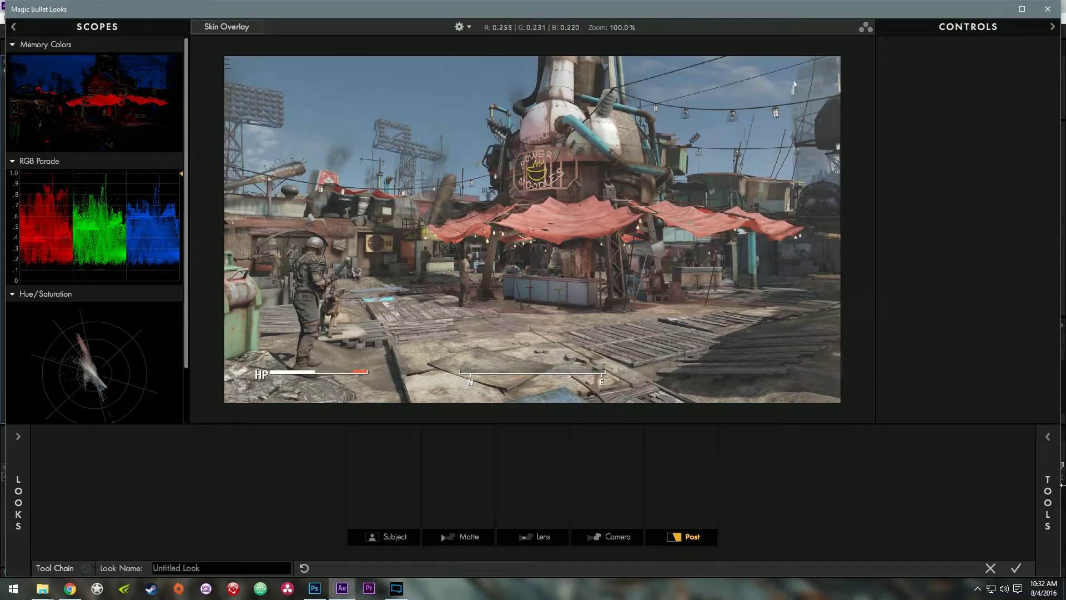
Step: From the Tools panel, place the Colorista tile into the Post slot of the tool chain
click(1047, 482)
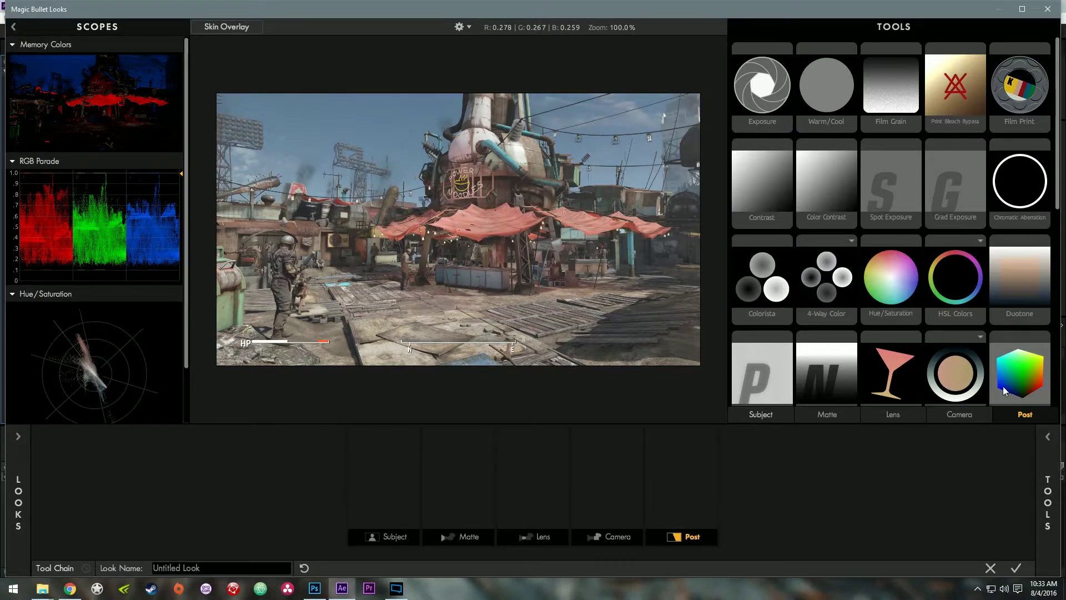
drag(767, 298, 688, 488)
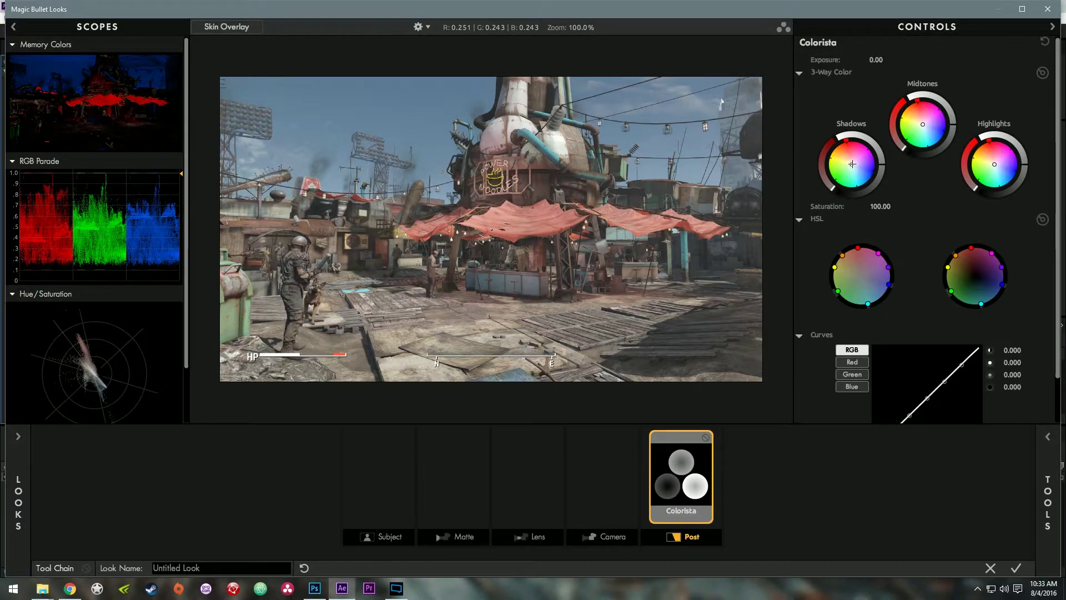
Step: Push Colorista's Shadows wheel toward blue and the Highlights wheel toward orange
drag(852, 164, 855, 173)
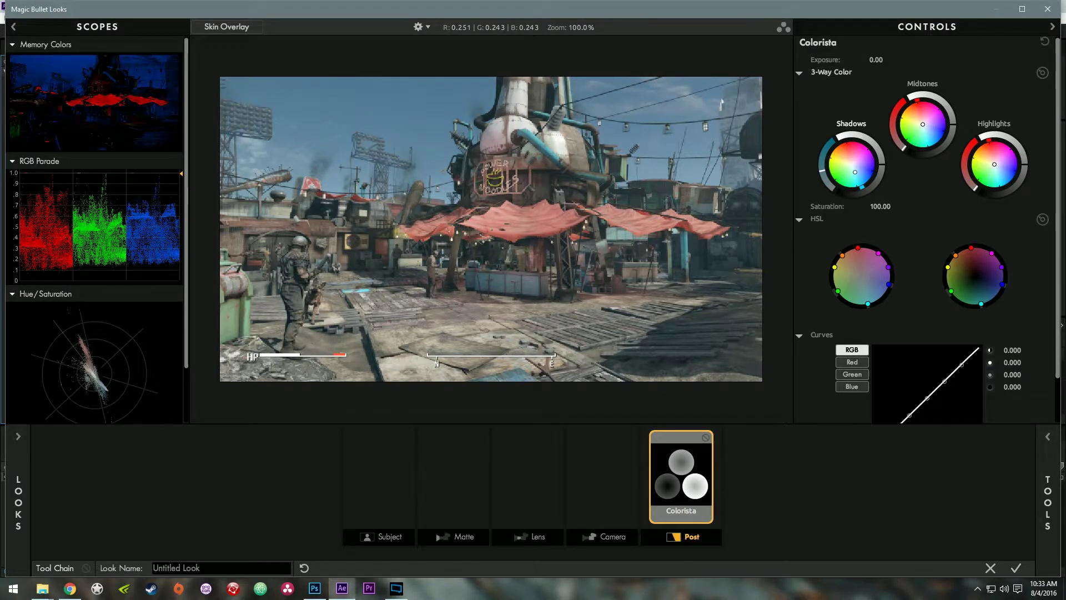
drag(855, 172, 855, 172)
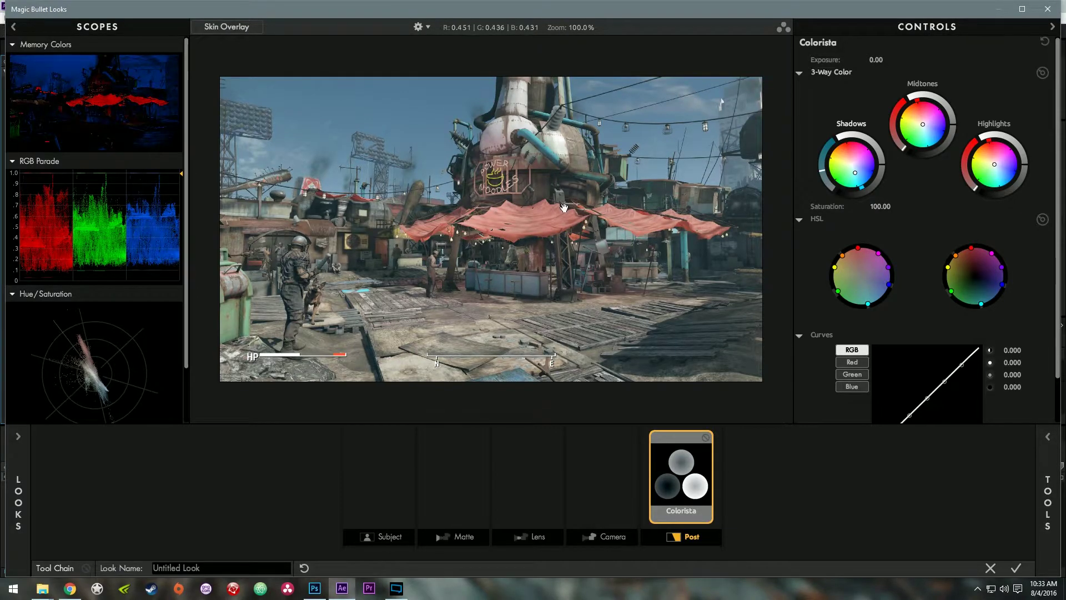
drag(997, 166, 991, 159)
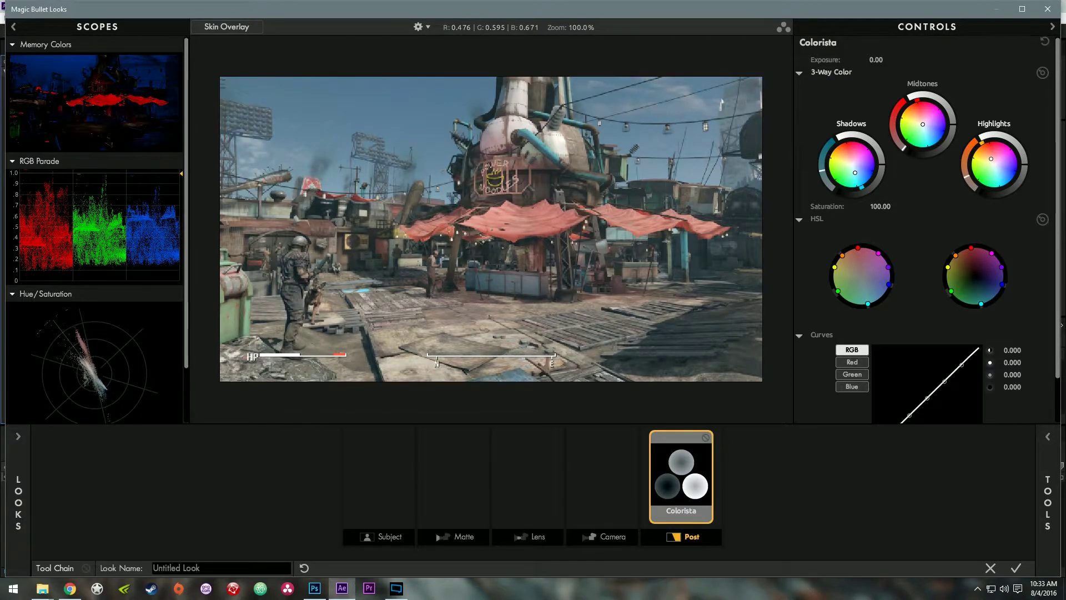
Step: Compare Colorista on and off, then shift shadows slightly cooler and adjust the highlight tint
click(706, 438)
click(705, 439)
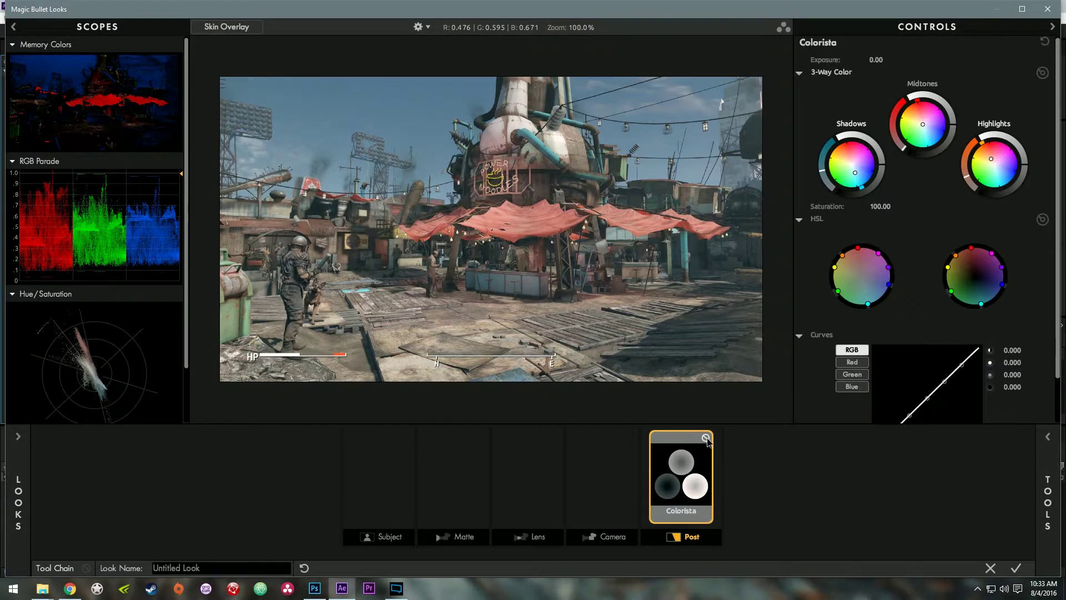
click(706, 439)
click(707, 439)
click(706, 438)
click(706, 438)
click(706, 439)
click(706, 439)
click(707, 439)
click(707, 439)
drag(856, 173, 856, 174)
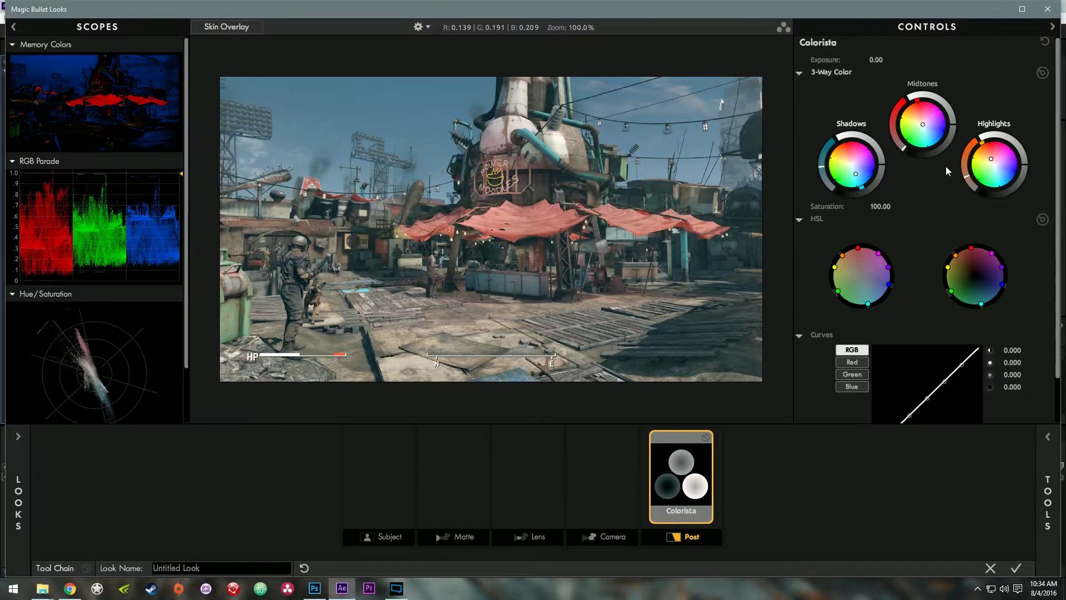
drag(967, 176, 967, 176)
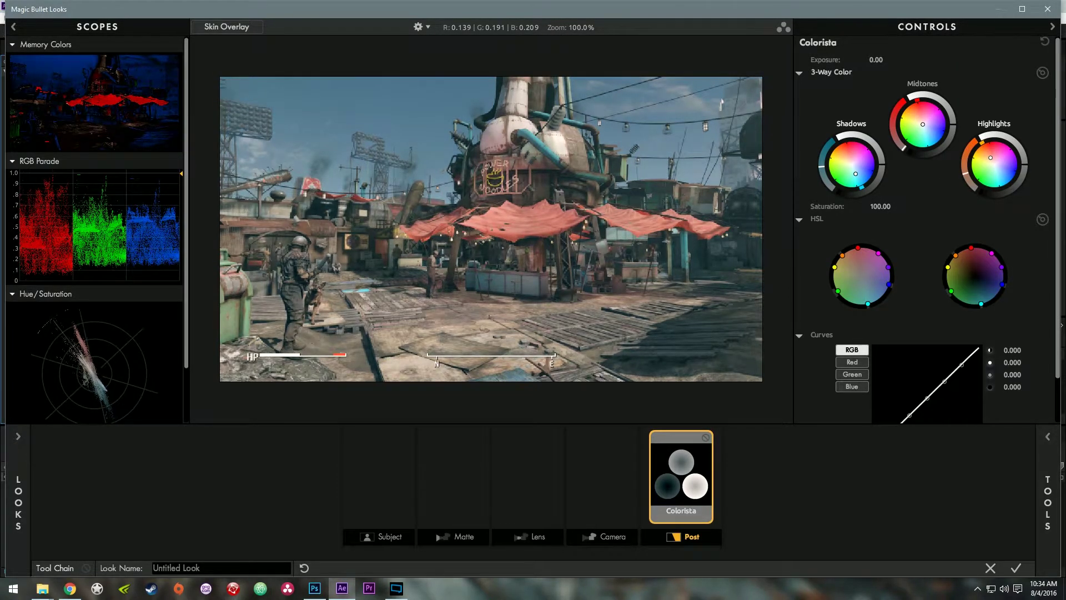
Step: Zoomed in on the Power Noodles sign, fine-tune the Highlights wheel toward warm pink-orange
scroll(689, 106, up, 5)
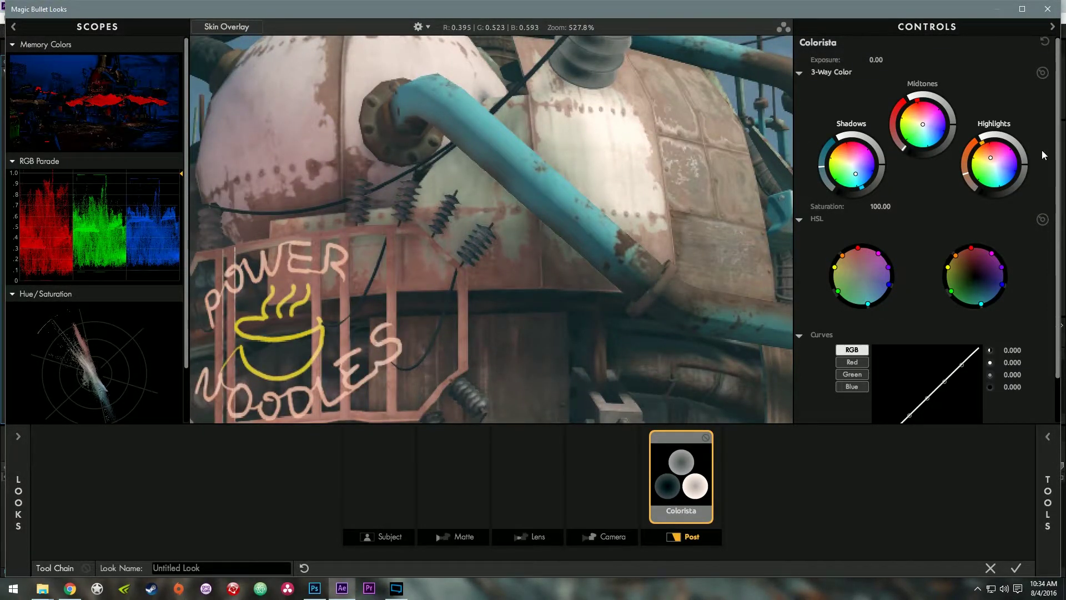
drag(964, 174, 960, 169)
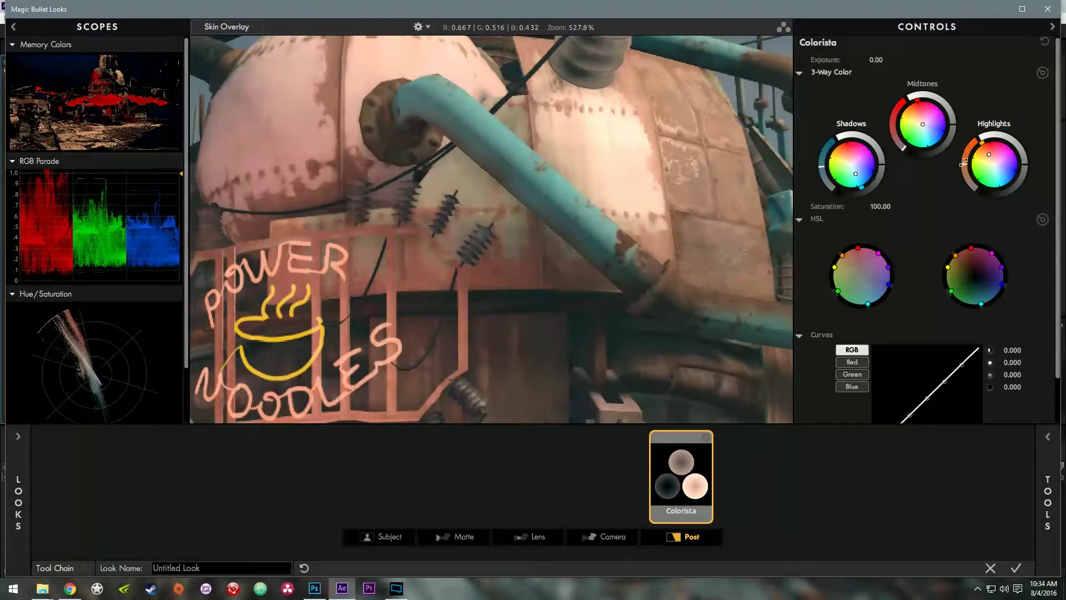
drag(964, 163, 994, 164)
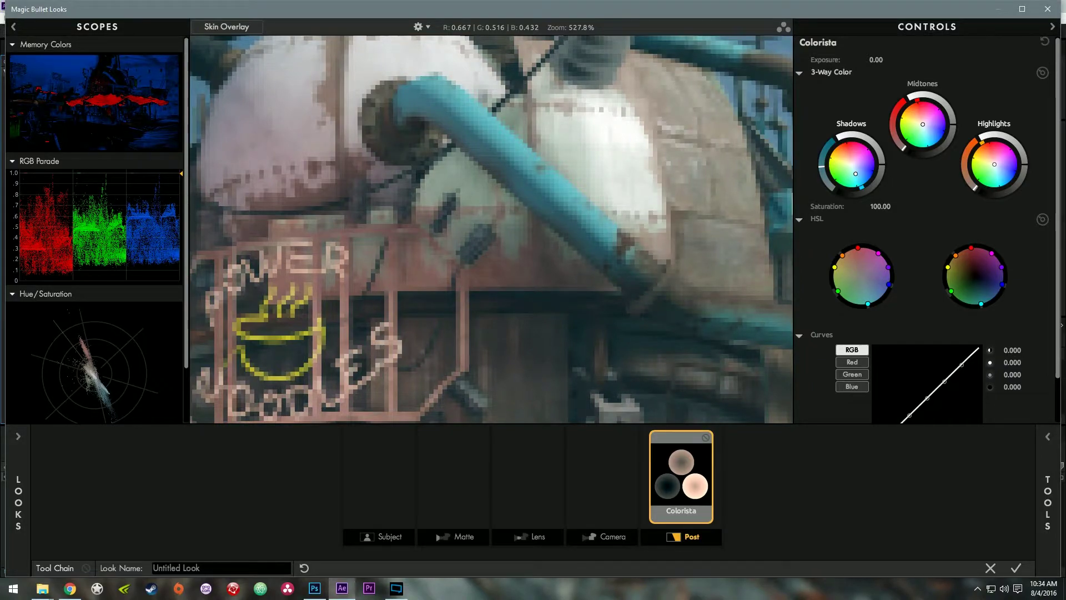
drag(994, 163, 990, 157)
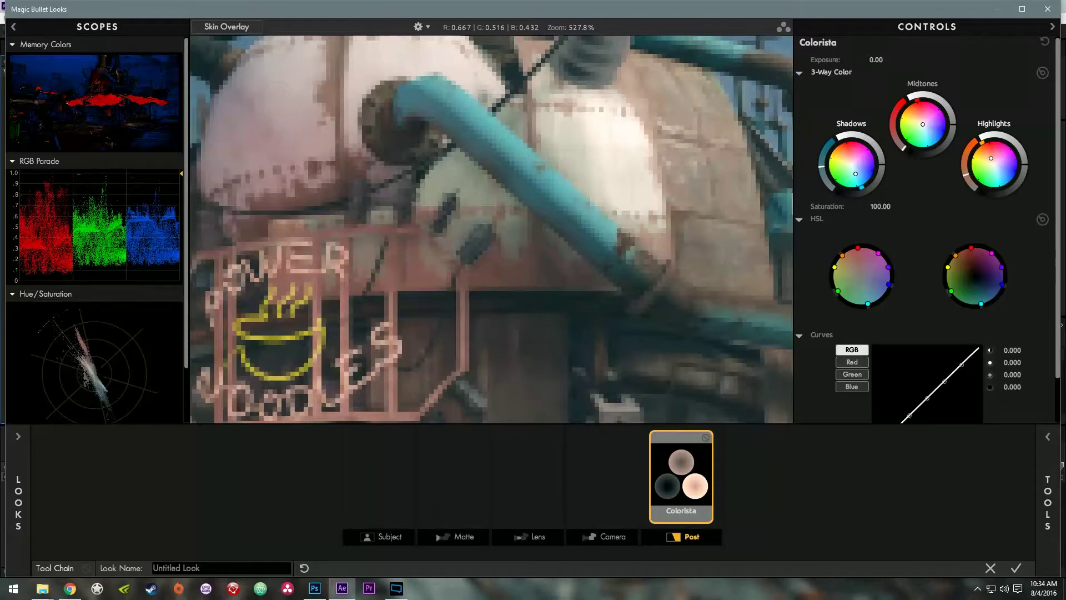
scroll(585, 161, down, 10)
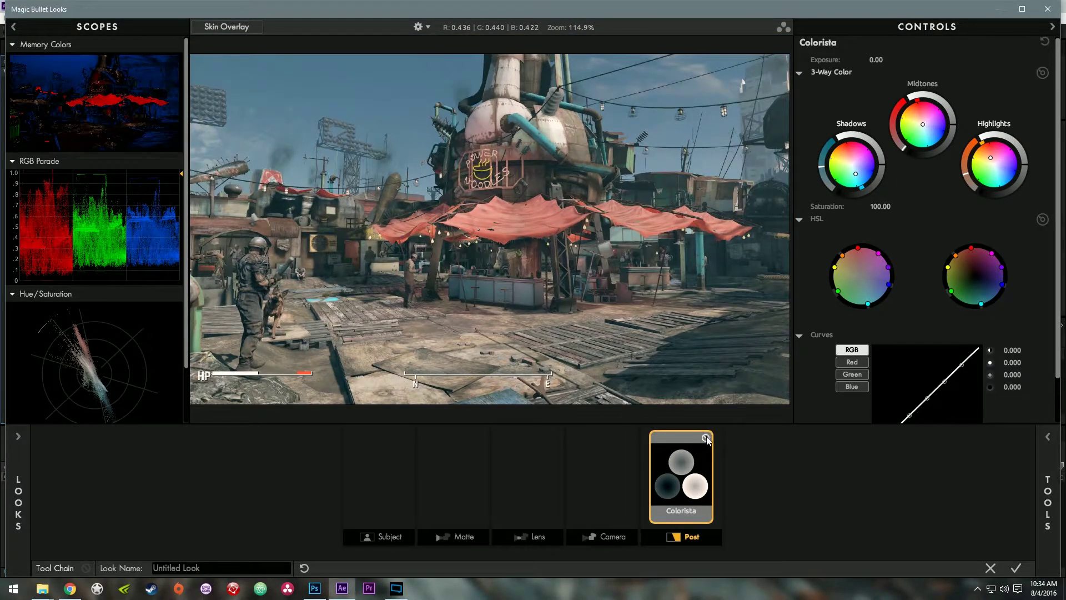
Step: Compare the graded and ungraded image, leaving Colorista enabled
click(705, 438)
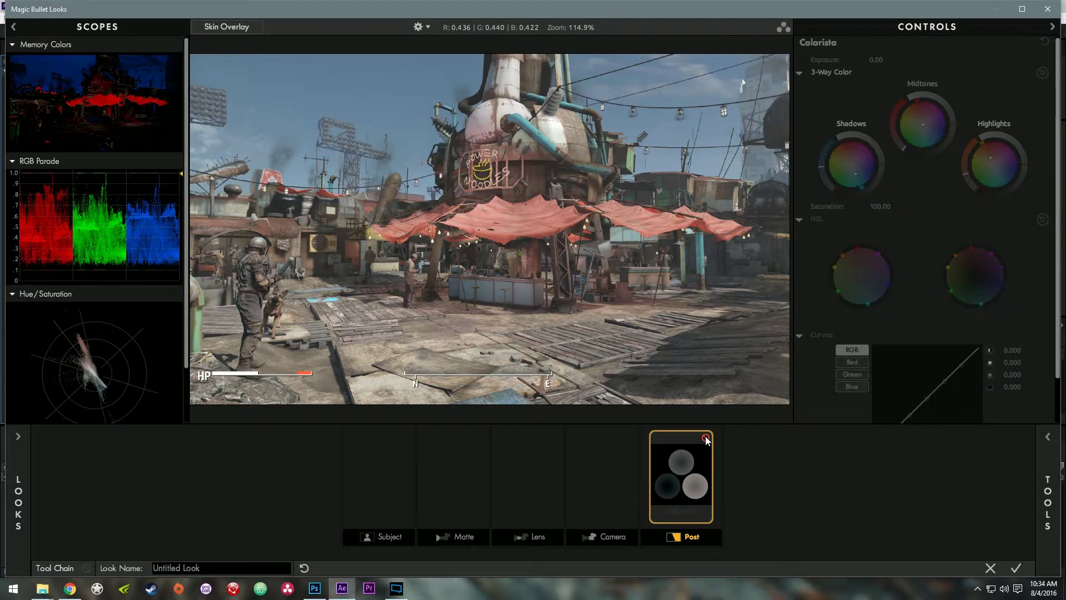
click(705, 439)
click(705, 438)
click(705, 439)
click(705, 438)
click(705, 438)
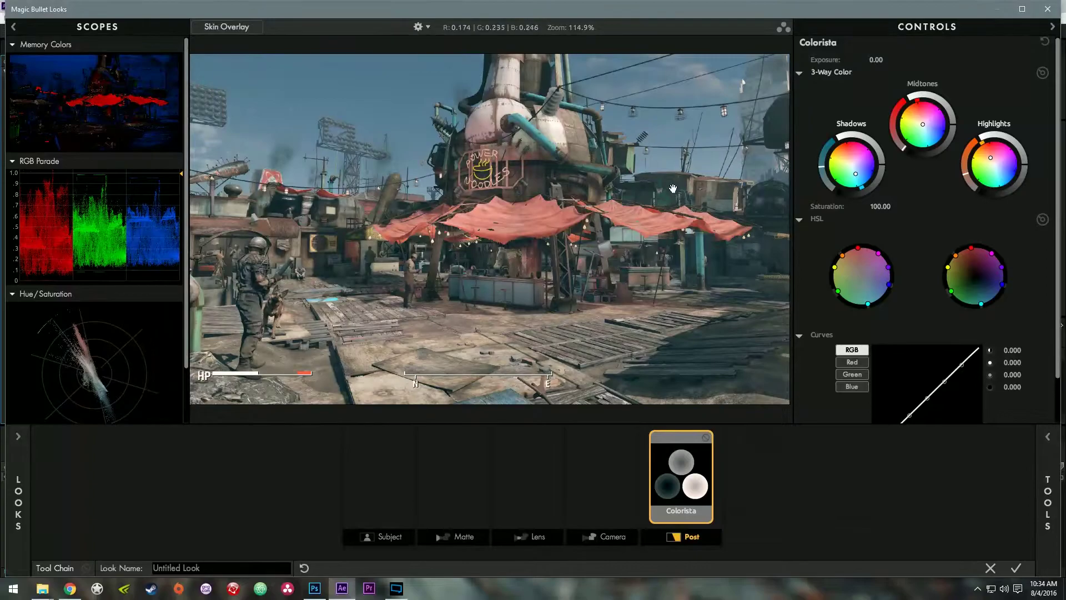
Step: Accept the Looks grade and copy the Looks effect from the day layer
click(1015, 568)
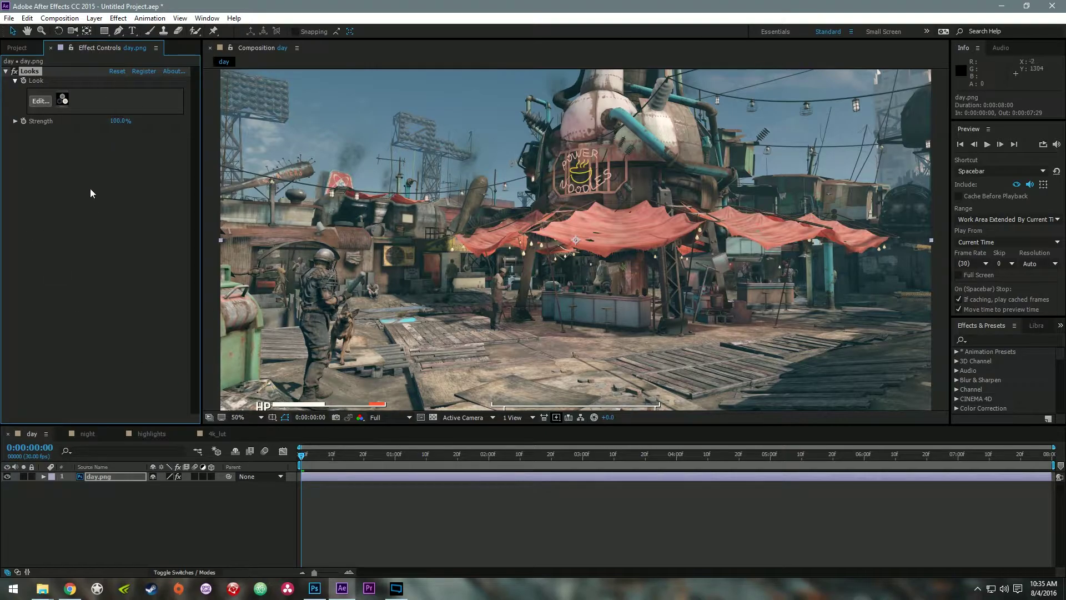
click(26, 18)
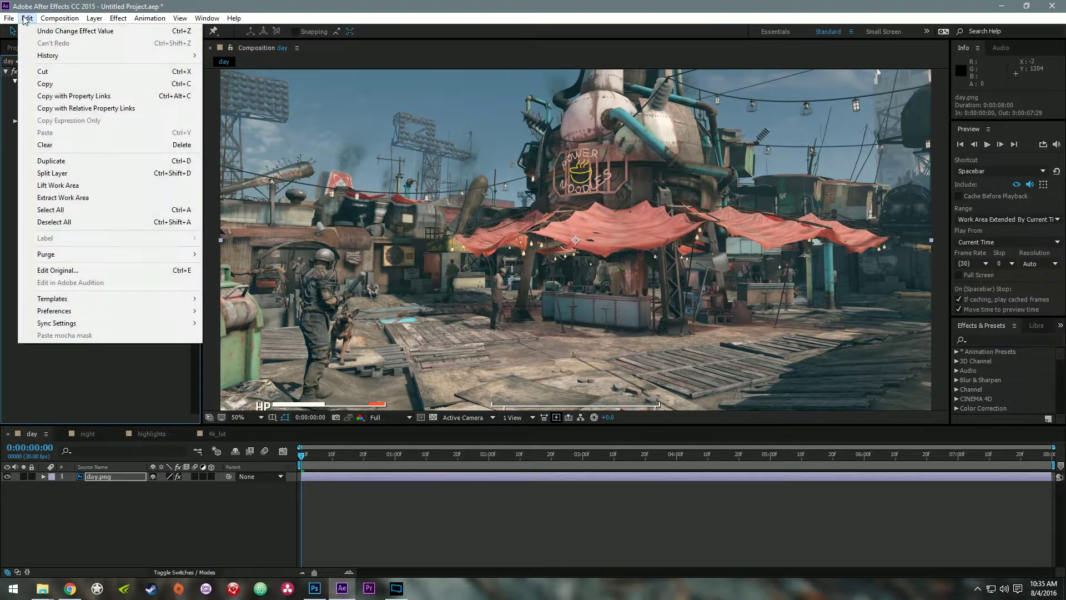
click(70, 84)
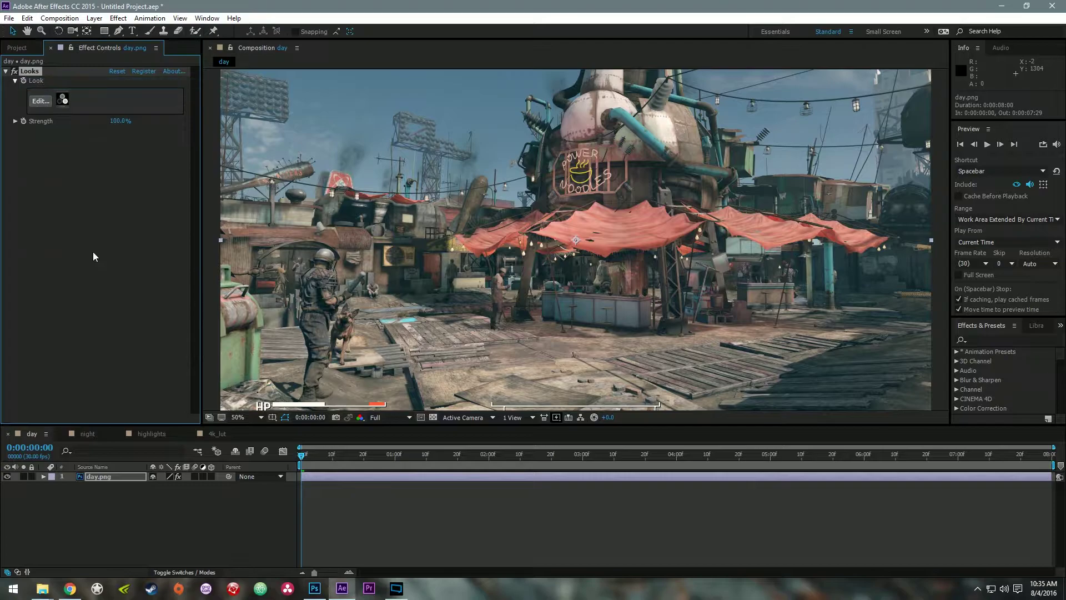
Step: Paste Looks onto the night.png layer and compare its fx switch, leaving it on
click(89, 434)
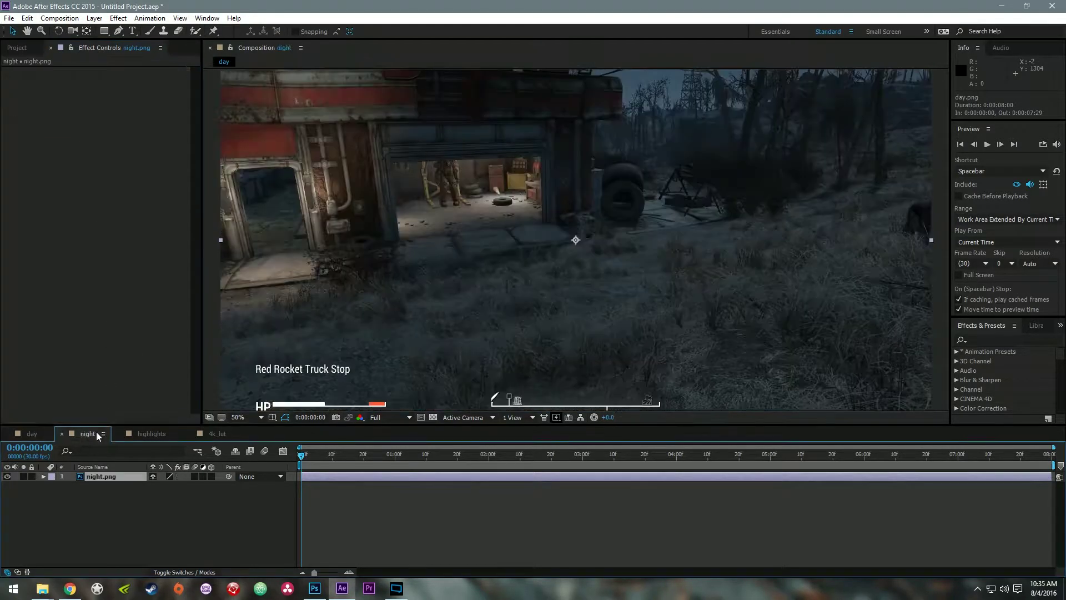
click(26, 18)
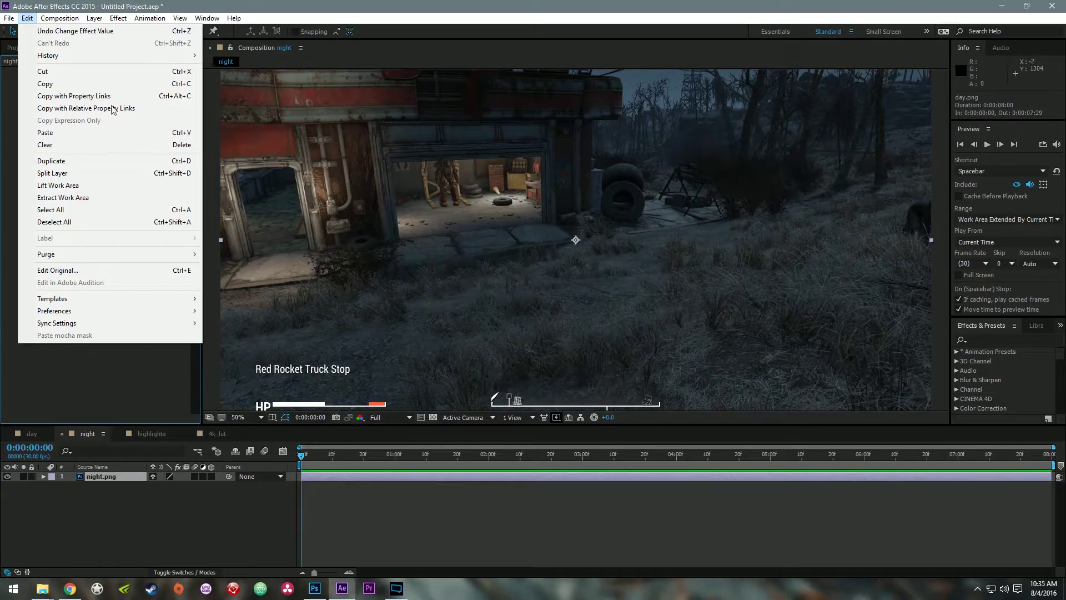
click(97, 135)
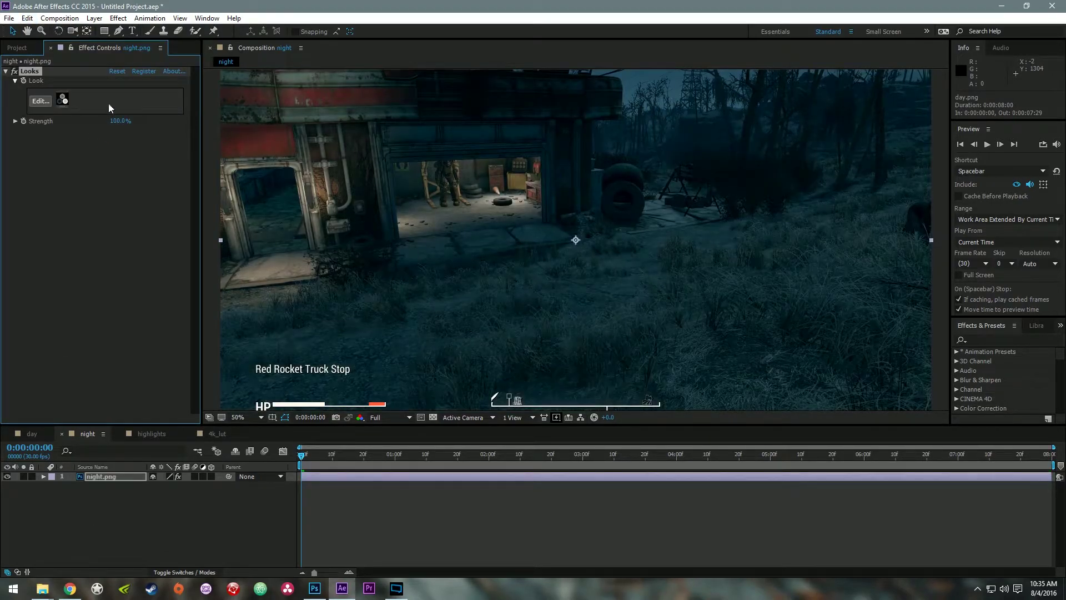
click(14, 72)
click(15, 72)
click(15, 73)
click(14, 72)
click(15, 72)
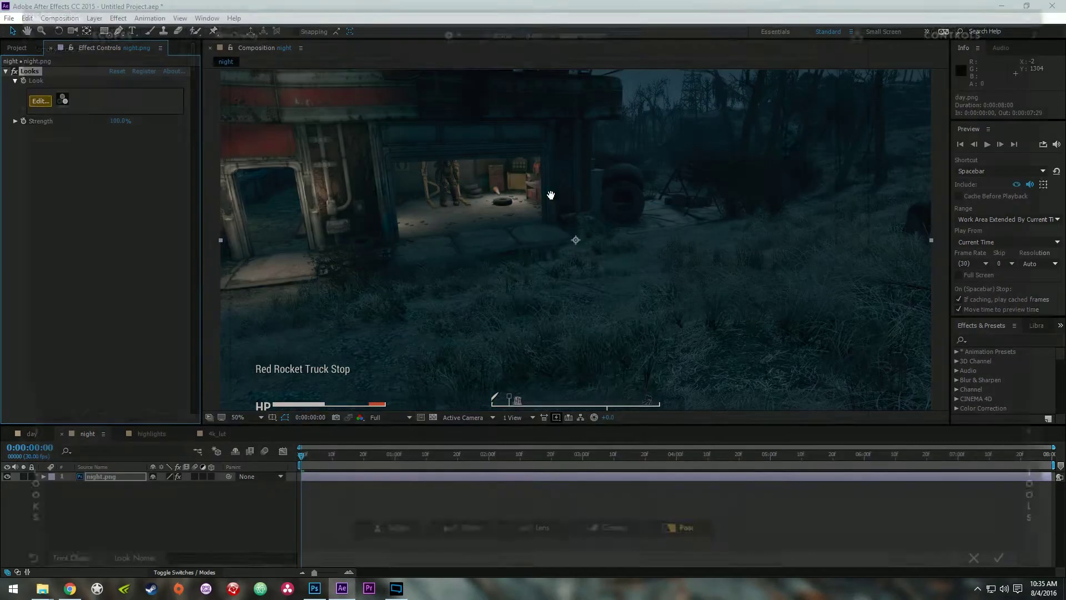
Step: Open the night layer's Looks editor, zoom the preview, and compare Colorista on and off, leaving it enabled
click(40, 100)
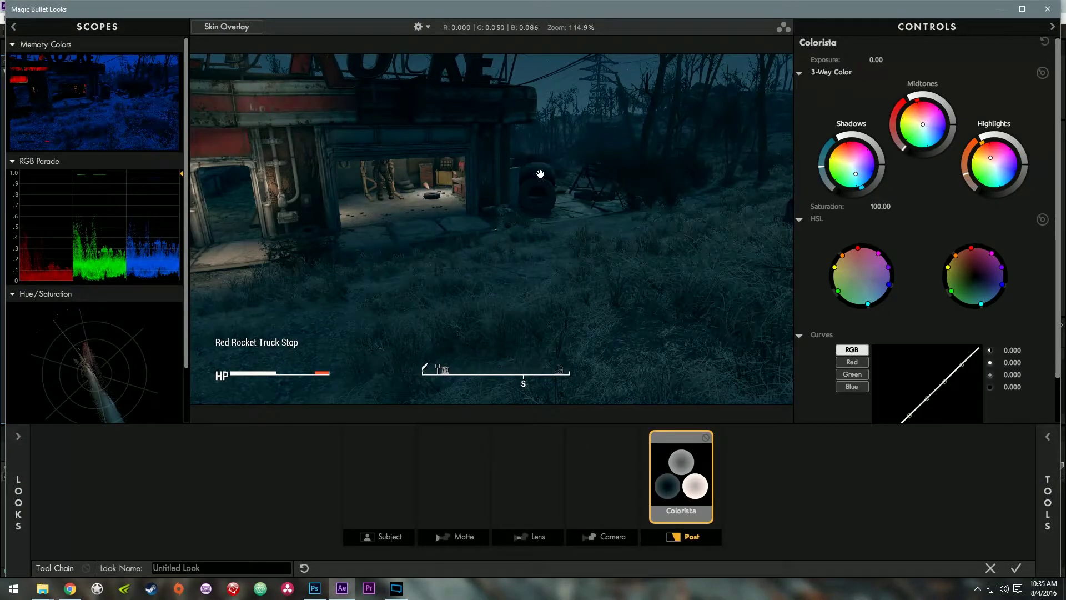
scroll(543, 191, up, 2)
scroll(542, 209, up, 4)
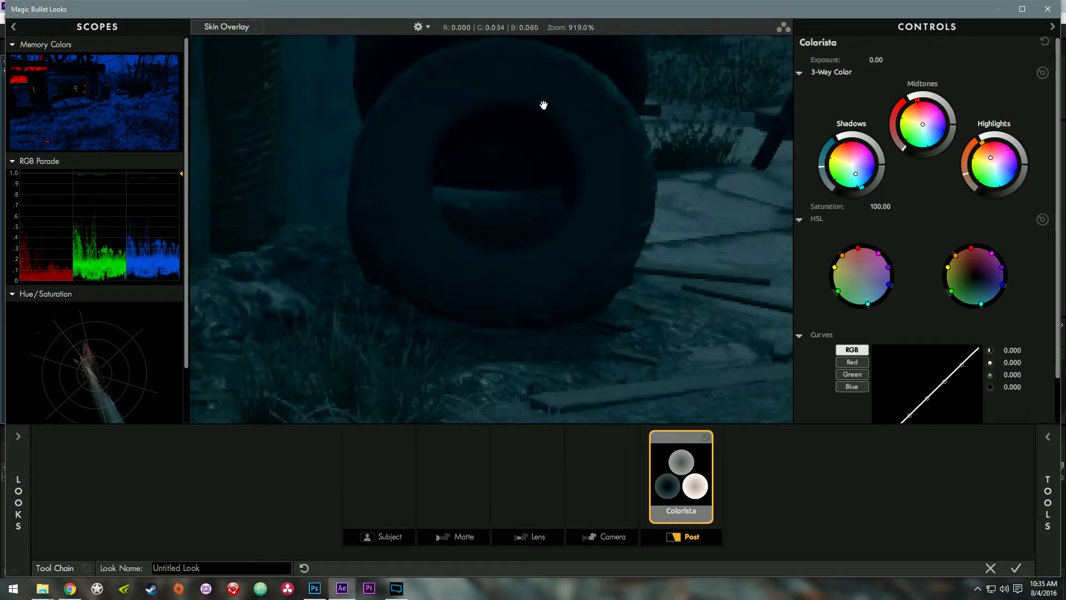
click(704, 438)
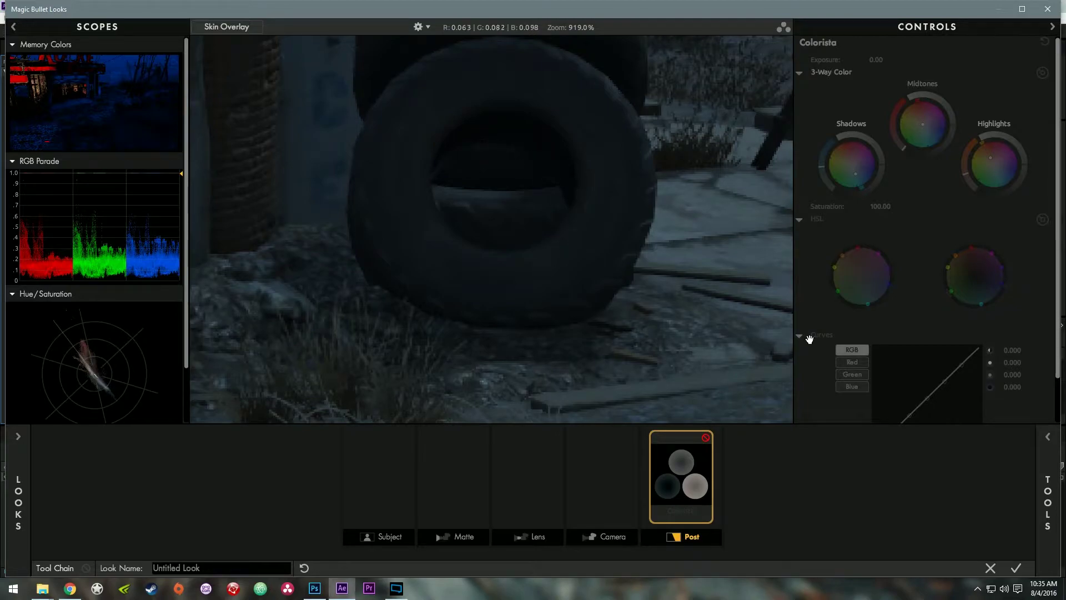
click(705, 437)
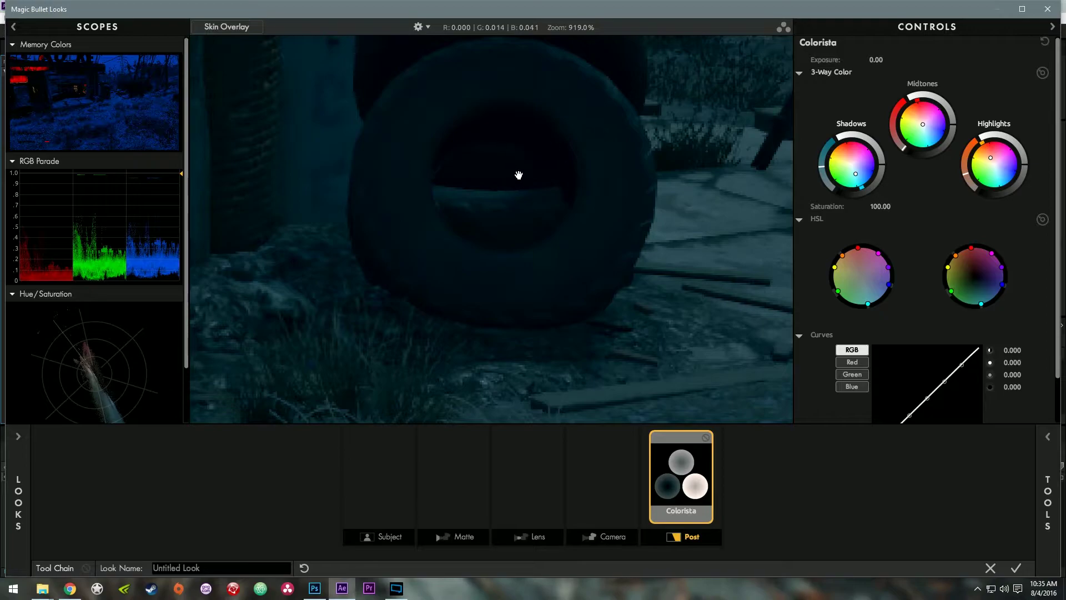
scroll(533, 169, down, 10)
scroll(639, 153, up, 5)
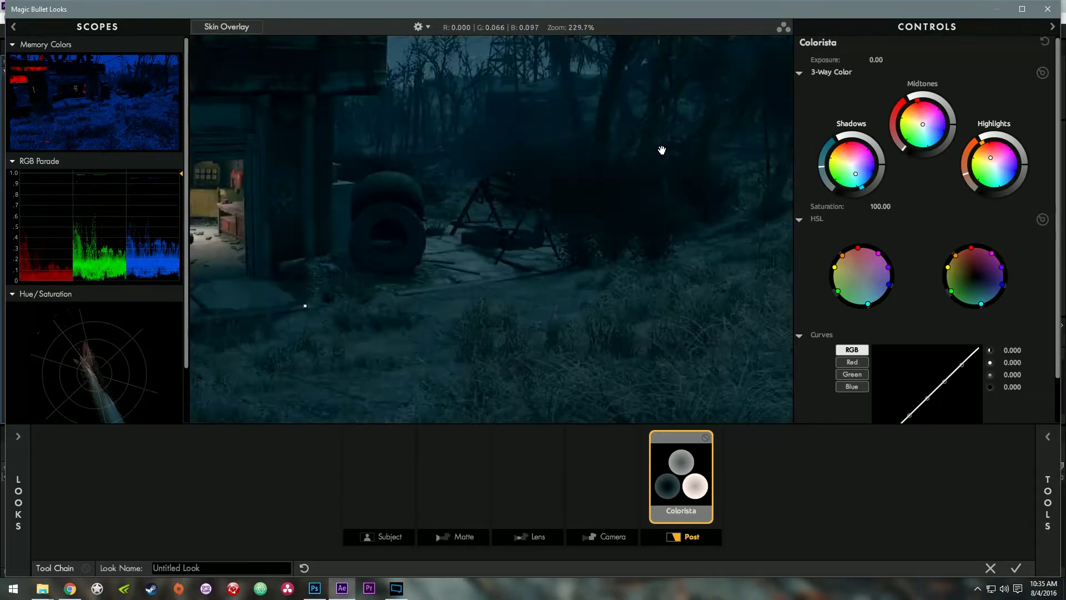
scroll(665, 150, up, 5)
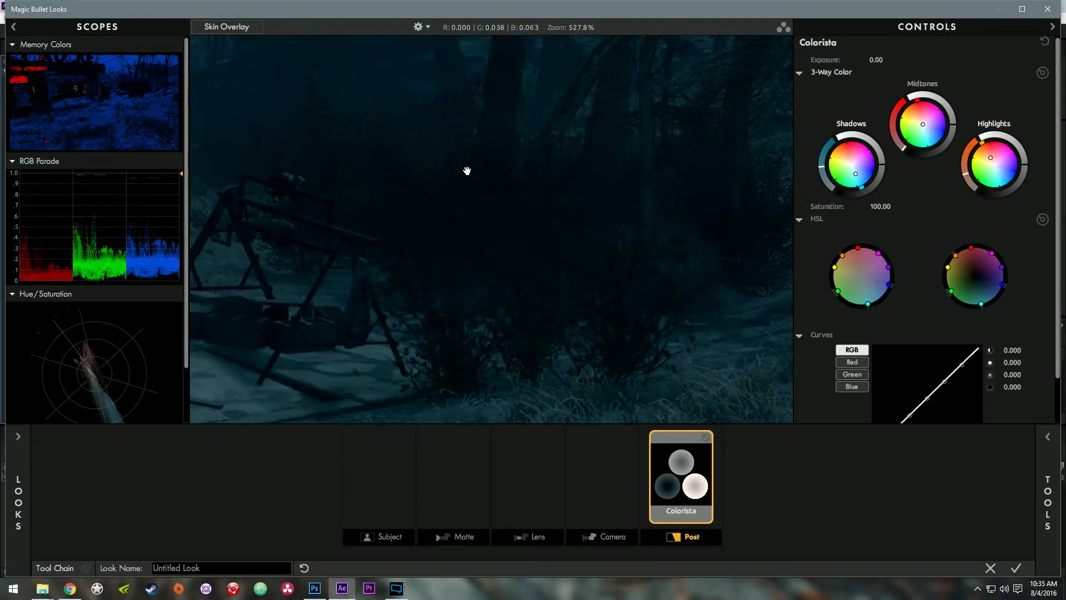
click(705, 438)
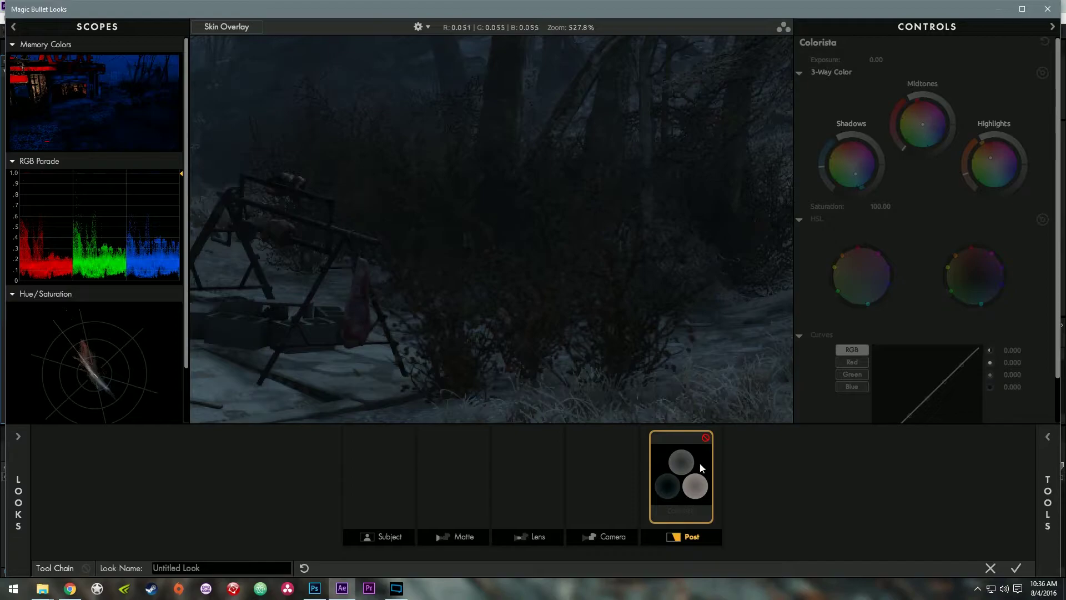
click(705, 438)
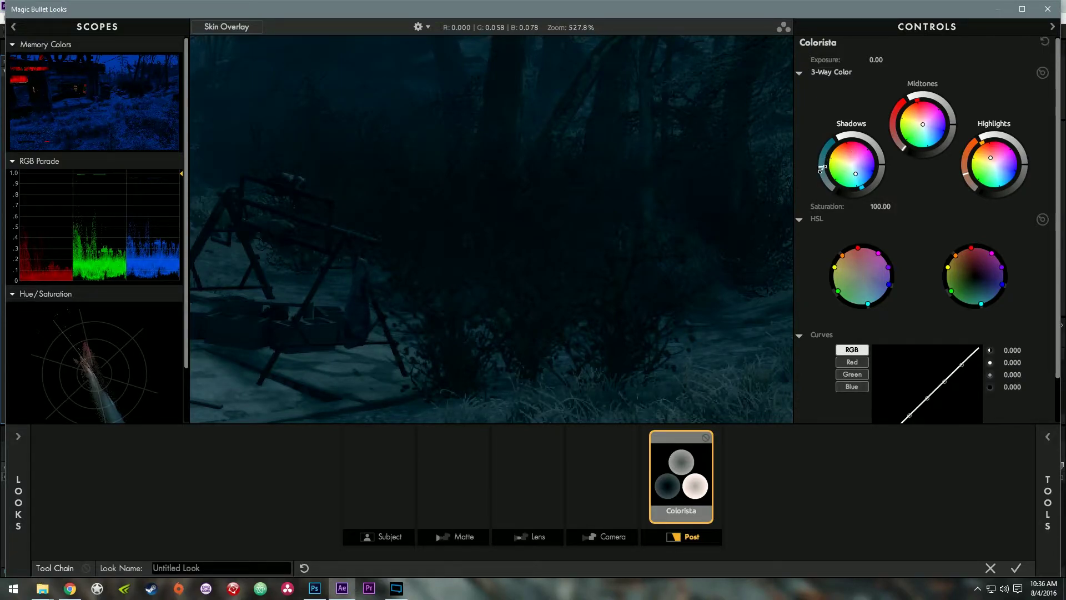
Step: Ease back the night grade's shadows, compare with bypass, and apply the grade to the night composition
drag(821, 169, 827, 153)
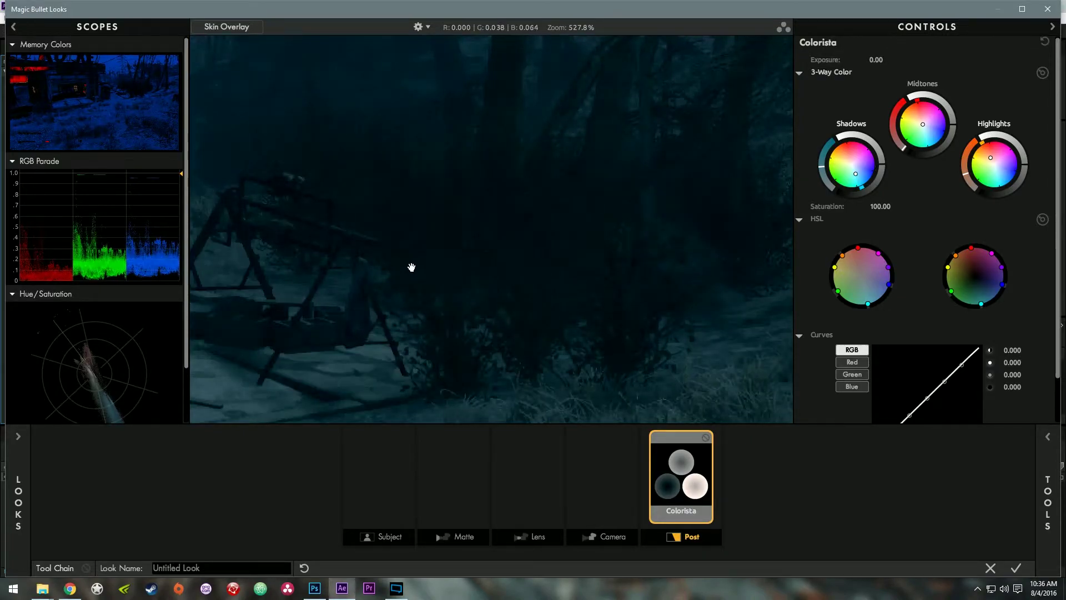
drag(381, 222, 1055, 261)
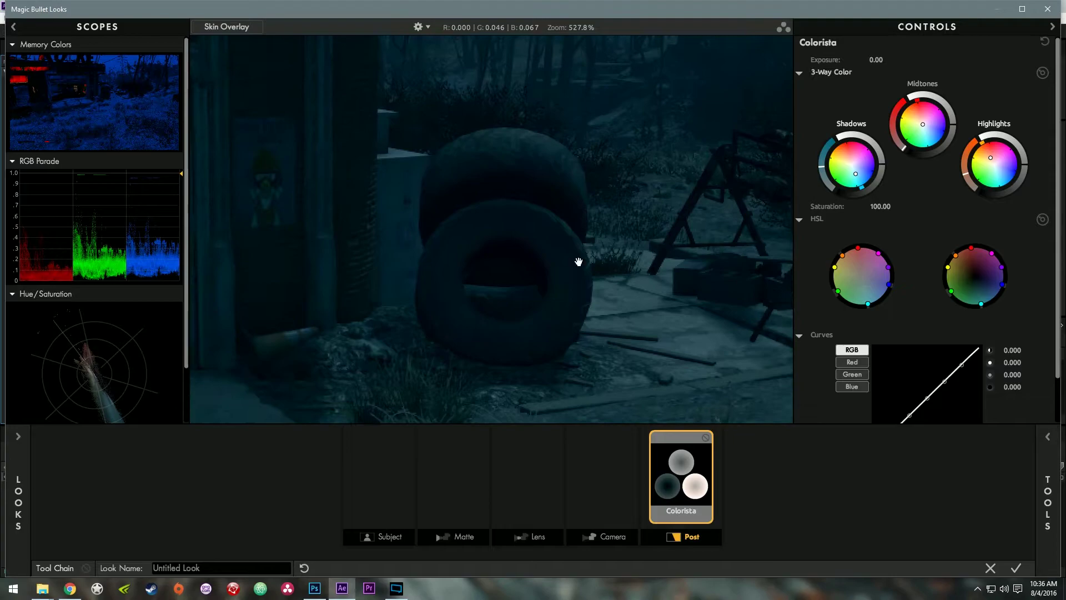
click(705, 437)
click(706, 437)
drag(674, 278, 398, 399)
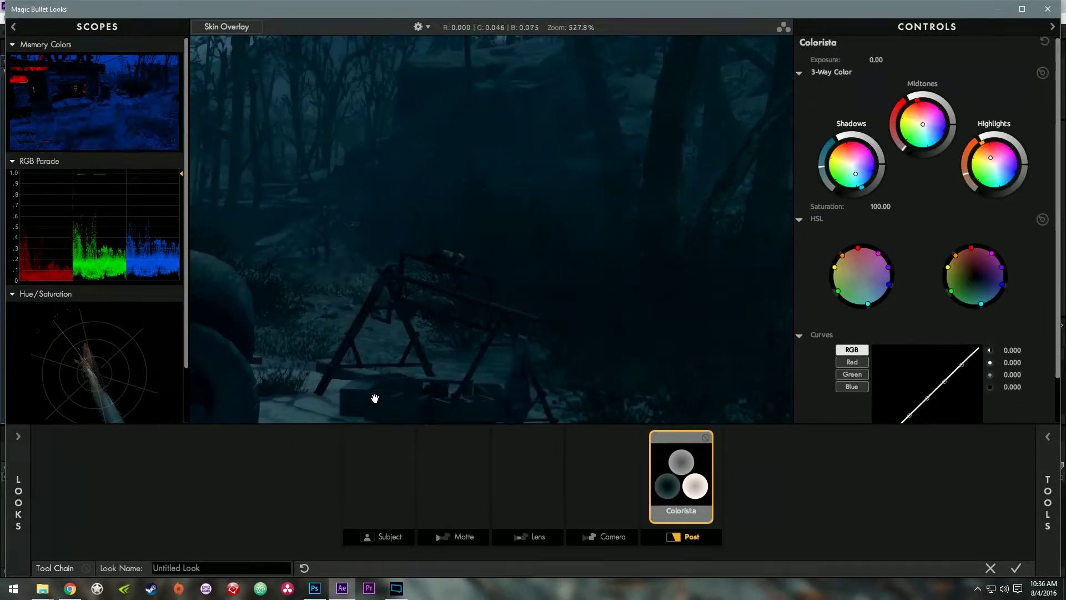
scroll(597, 276, down, 3)
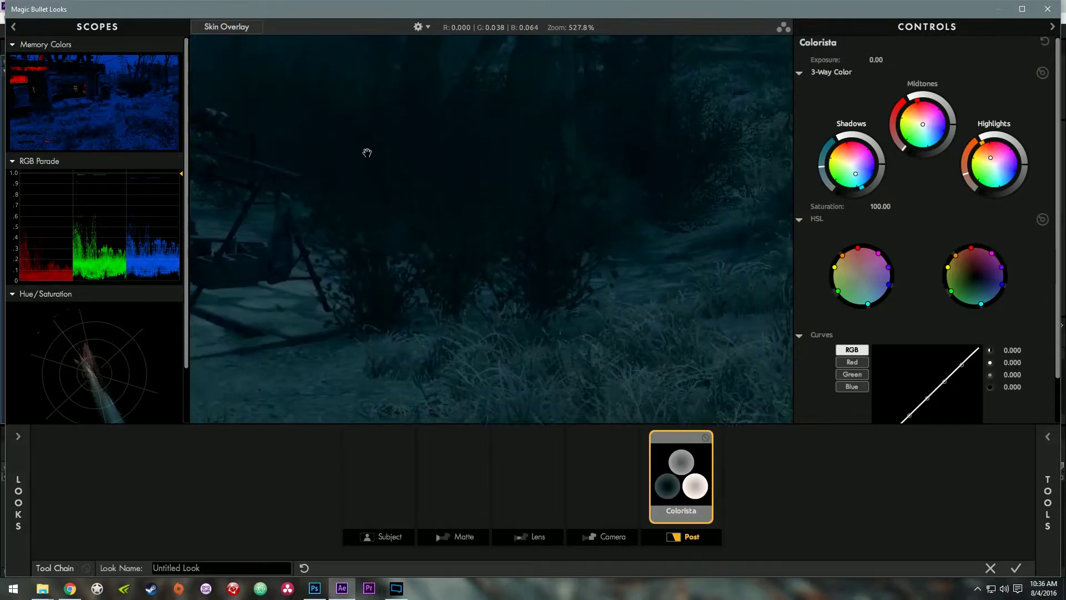
drag(366, 178, 486, 261)
scroll(486, 262, down, 6)
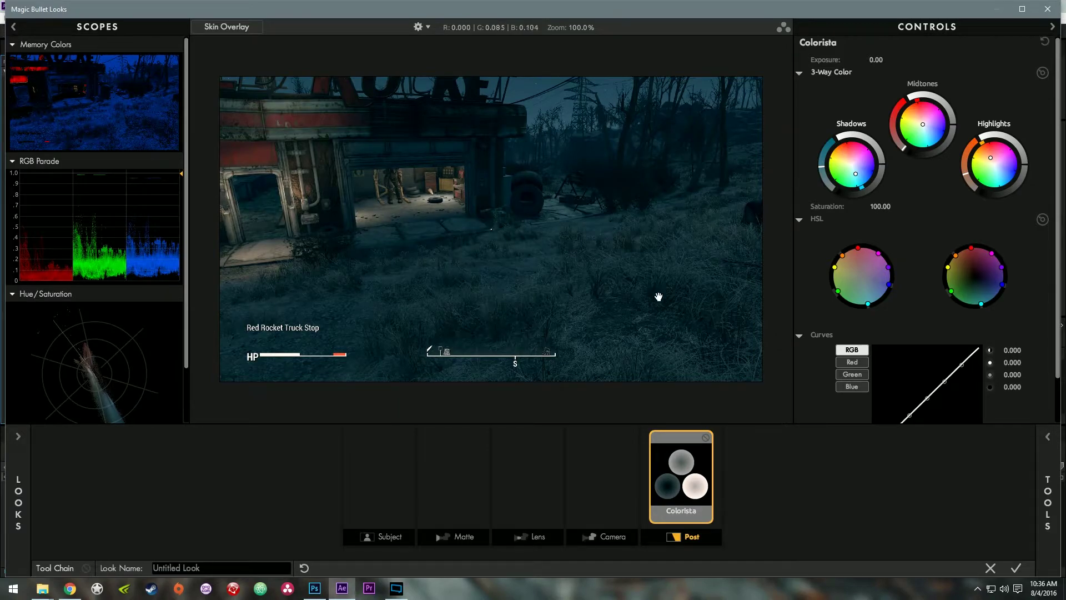
click(1018, 567)
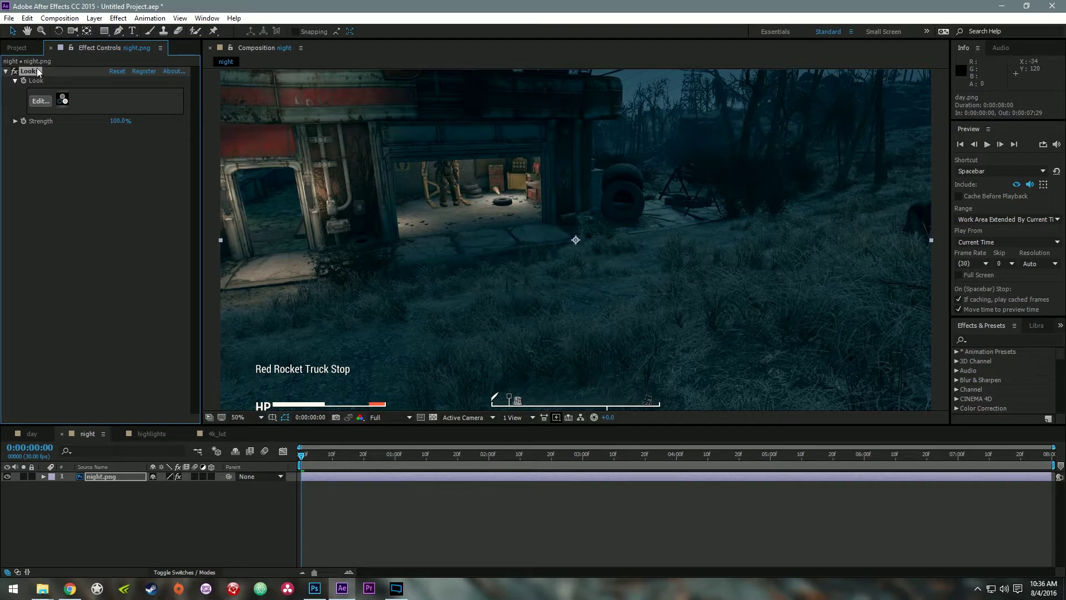
Step: Open the day composition's Looks grade in Magic Bullet Looks and browse its Tools library
click(46, 432)
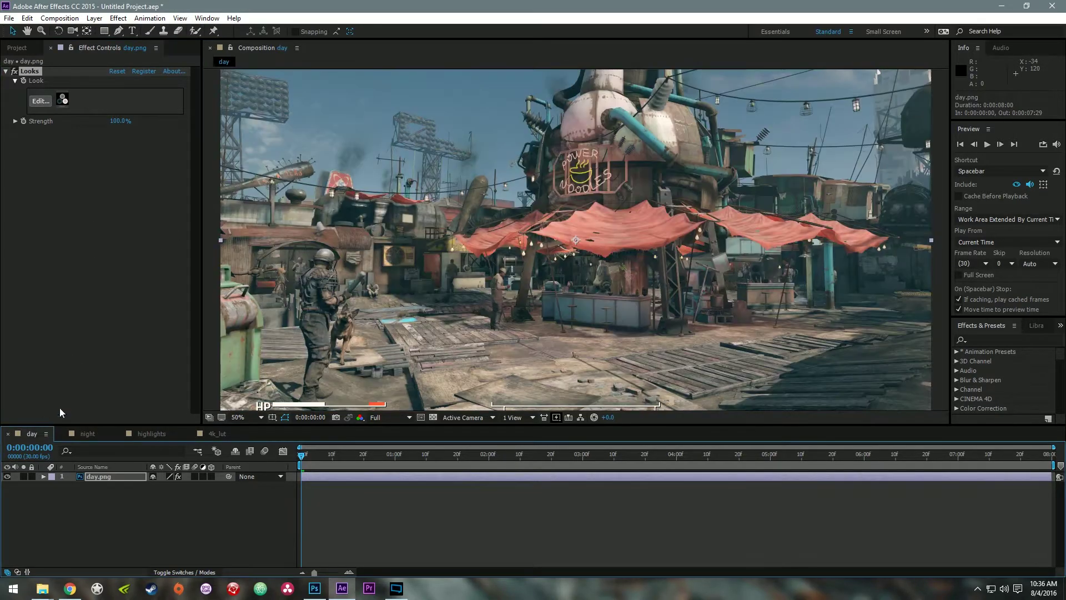
click(40, 101)
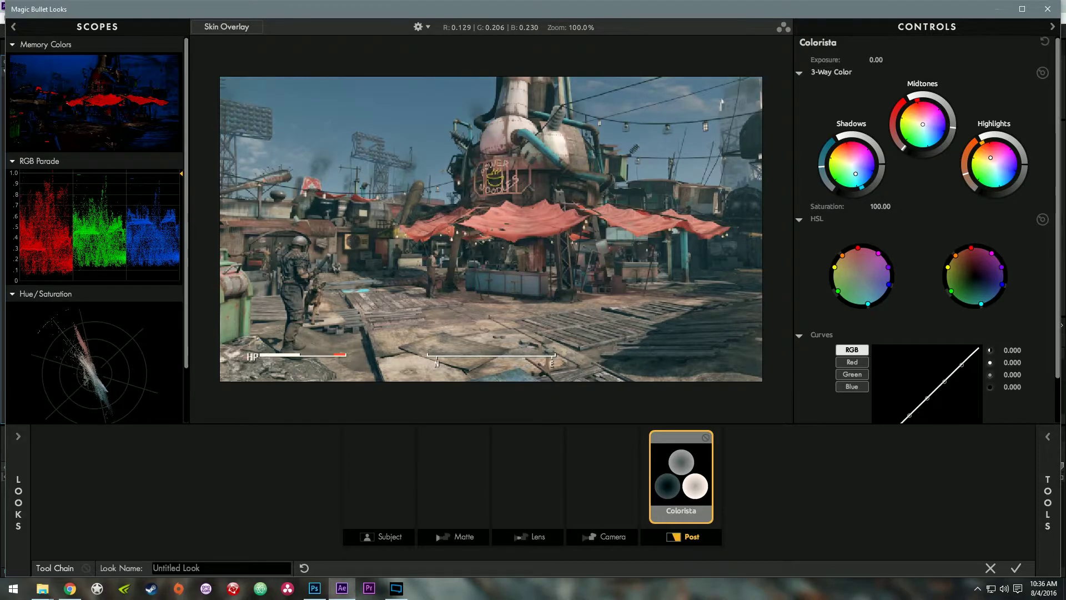
click(620, 487)
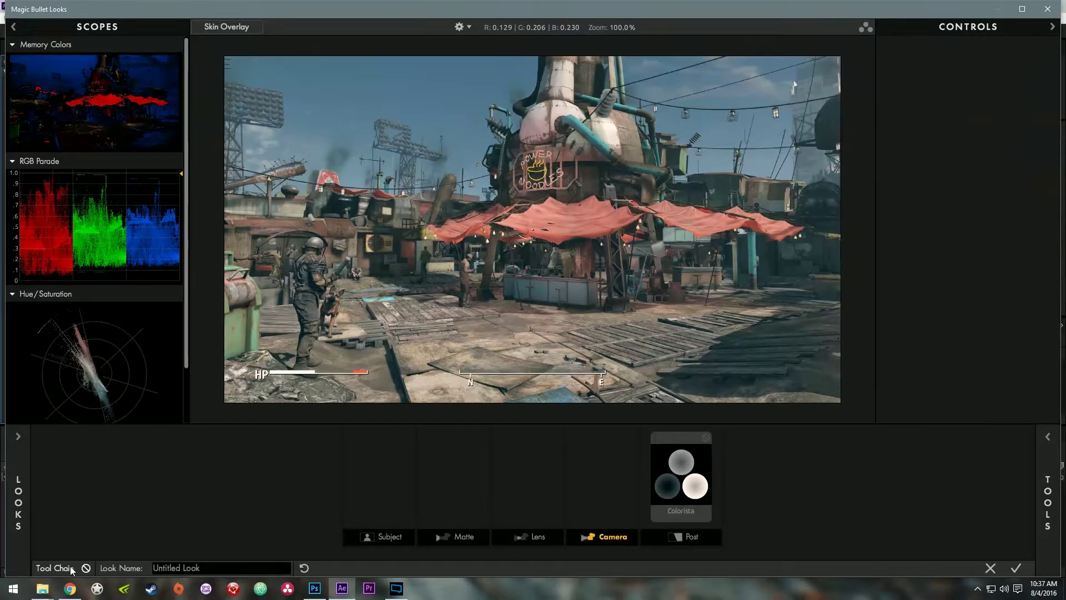
click(1047, 502)
Step: Apply the day grade, then open the night composition's Looks grade for editing
click(1017, 568)
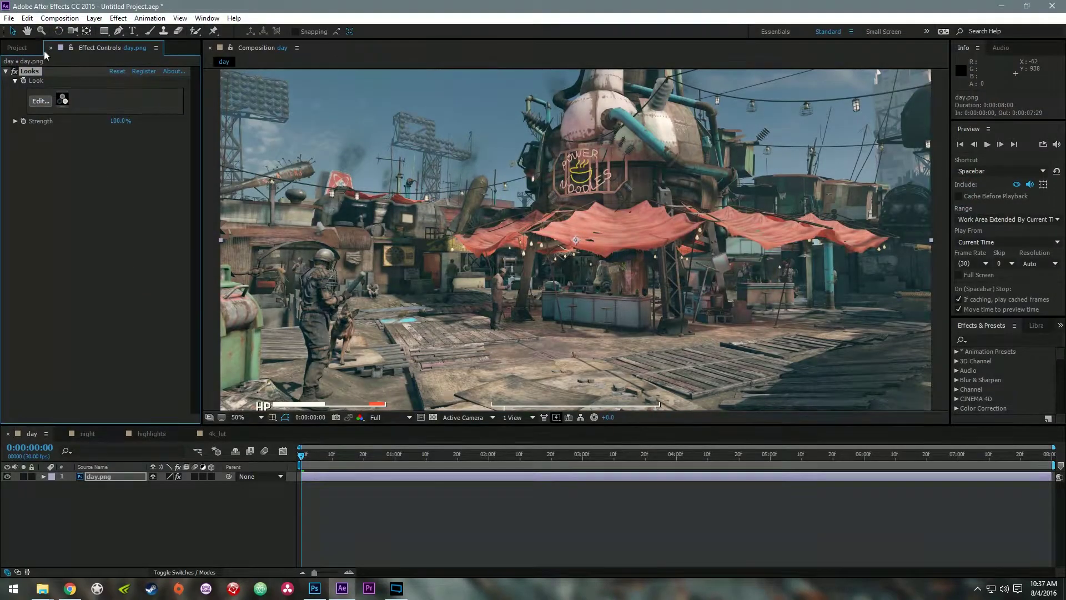
click(88, 434)
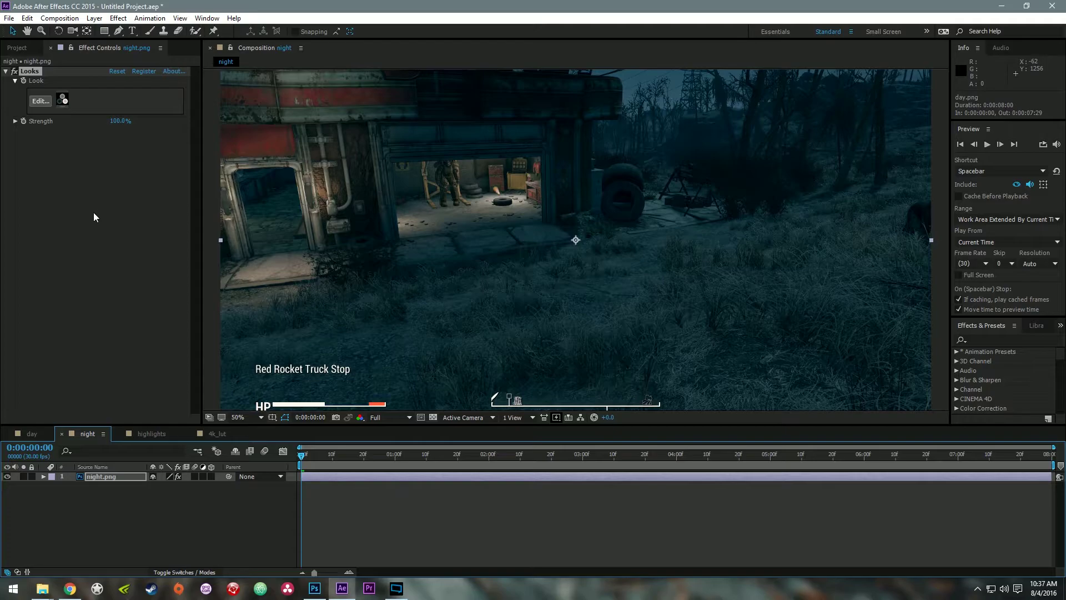
click(40, 101)
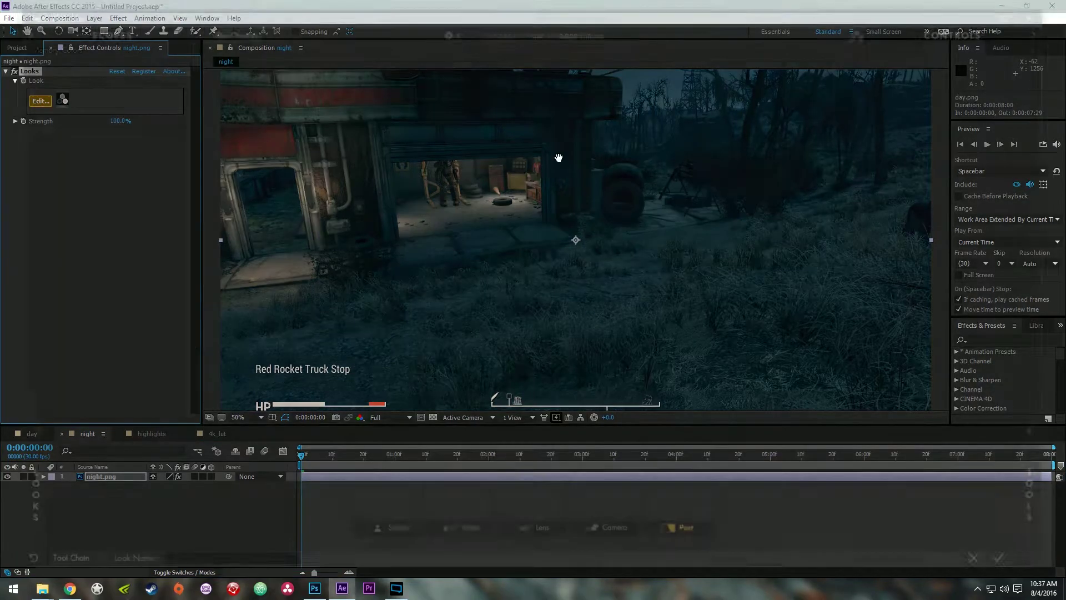
Step: Zoom and pan the night preview toward the tires, view Colorista settings, then apply the grade
scroll(570, 183, up, 10)
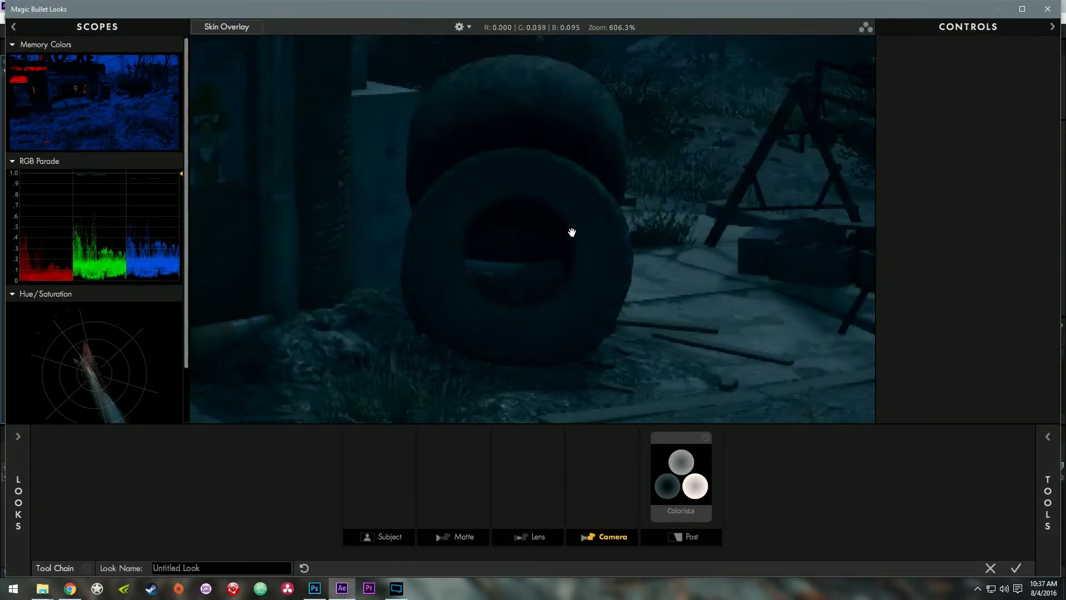
click(684, 498)
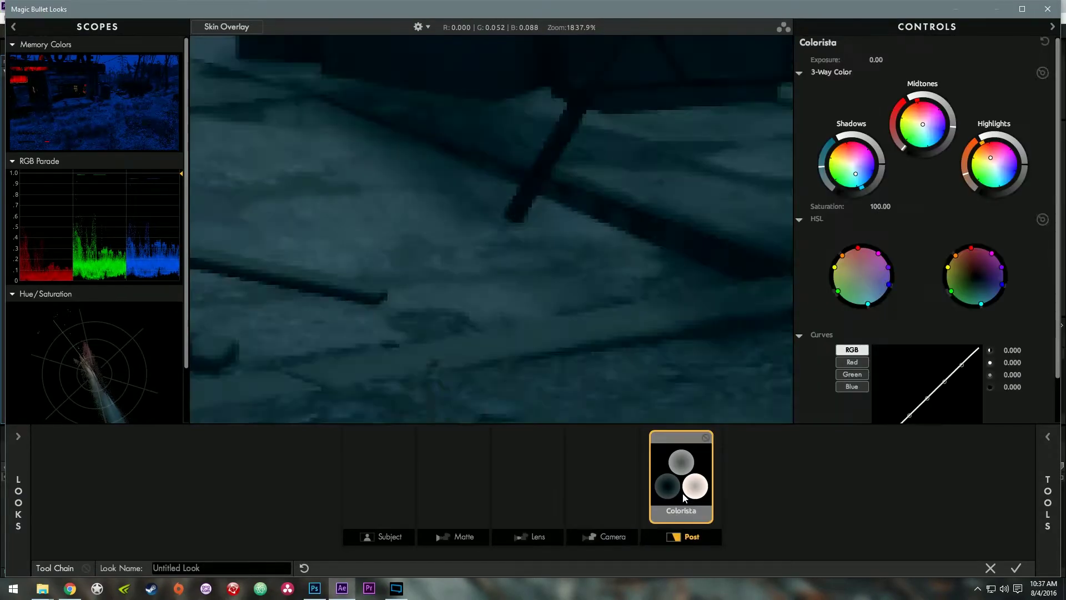
drag(763, 237, 600, 285)
scroll(600, 285, up, 3)
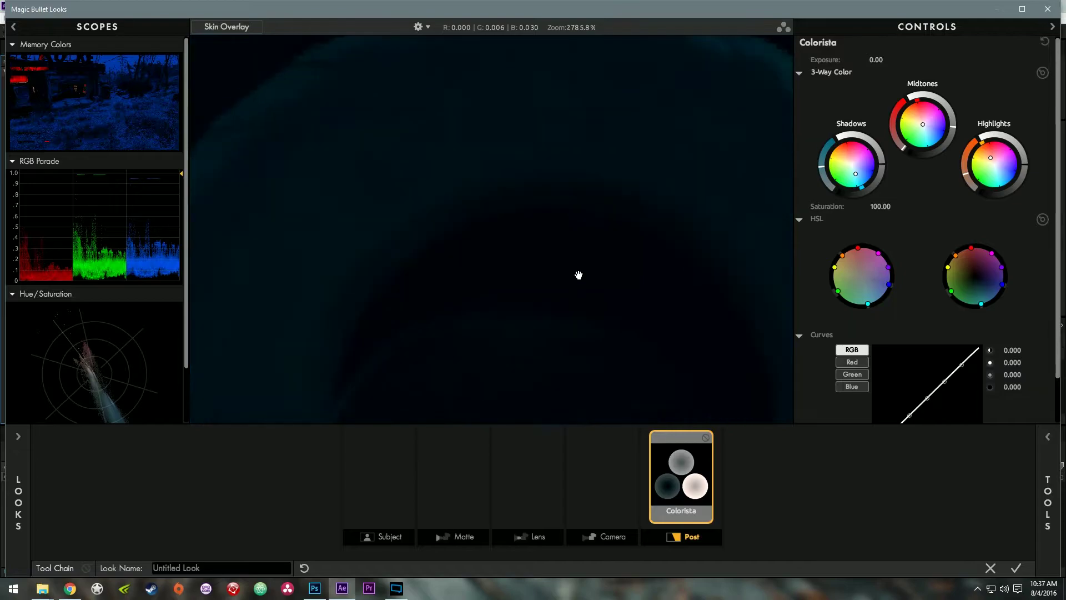
scroll(678, 238, down, 10)
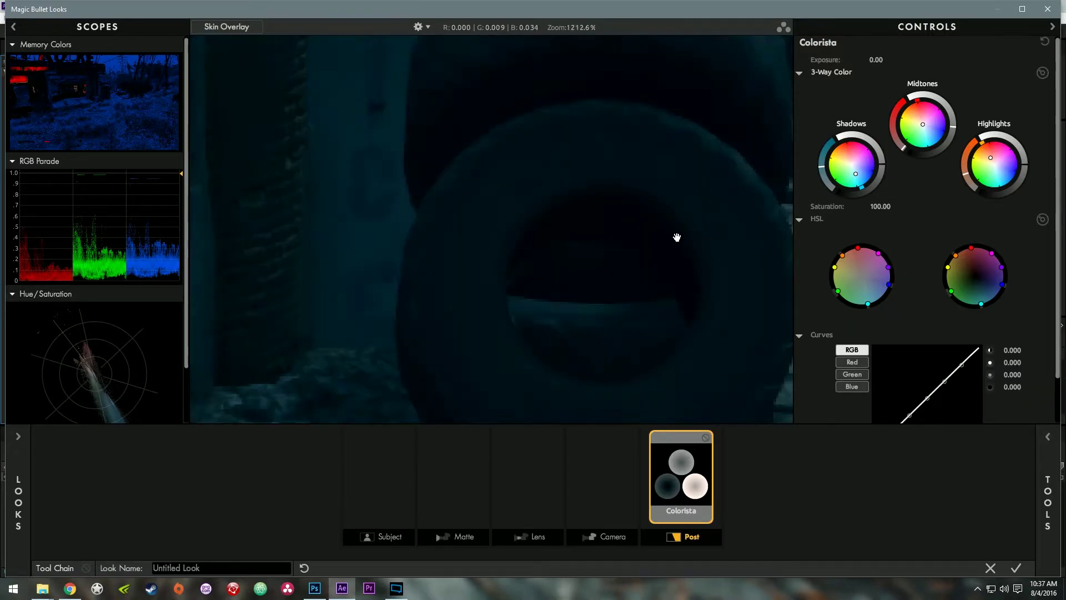
drag(680, 204, 668, 272)
scroll(538, 245, down, 13)
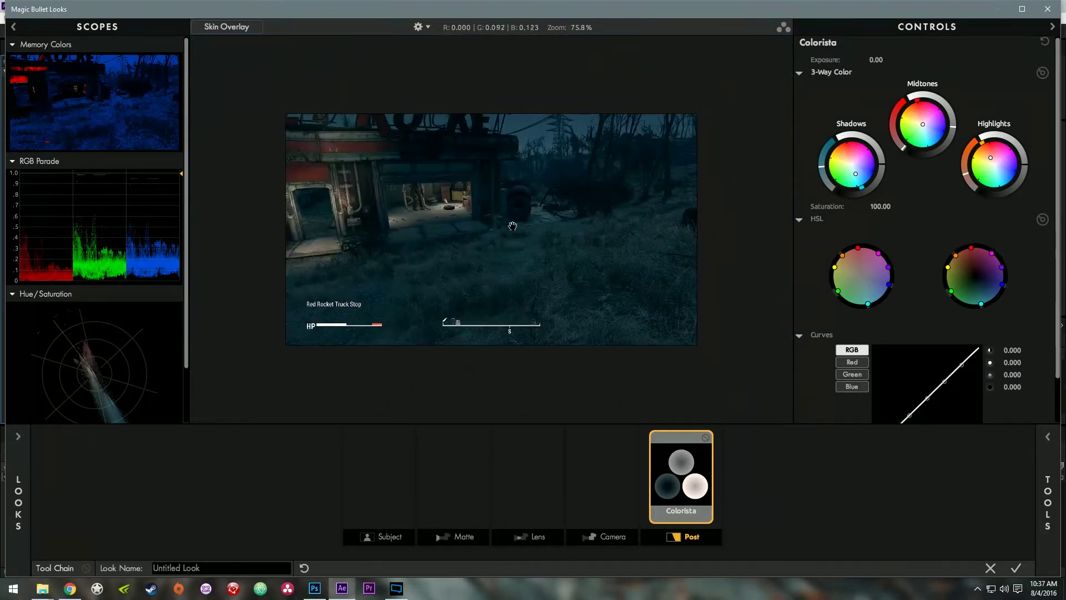
click(1016, 568)
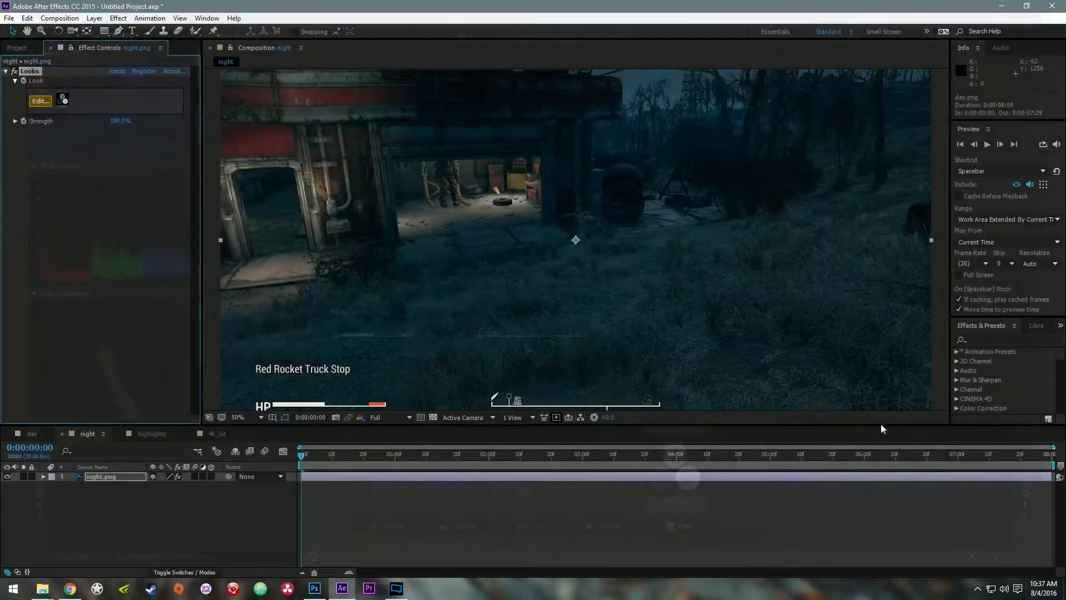
Step: Paste the Looks effect onto the highlights.png layer and open it in Magic Bullet Looks
click(152, 434)
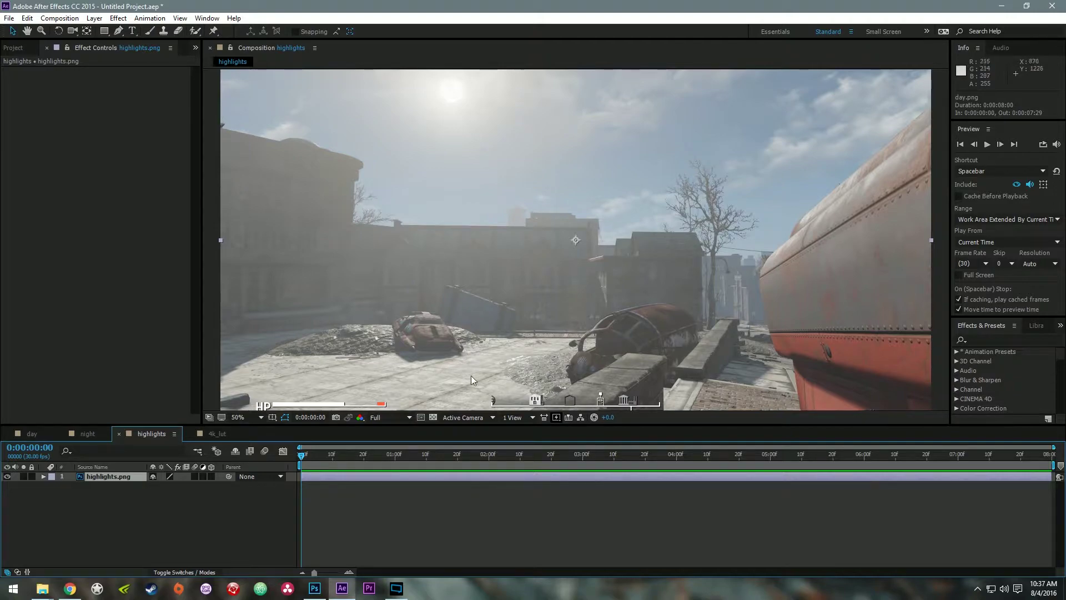
click(69, 218)
key(ctrl+v)
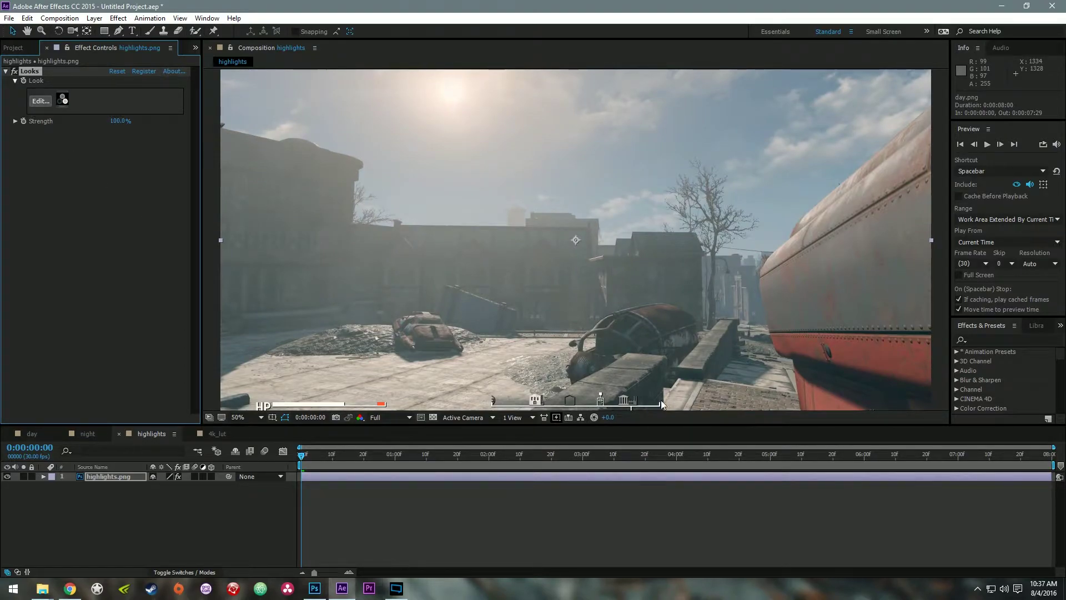
click(41, 100)
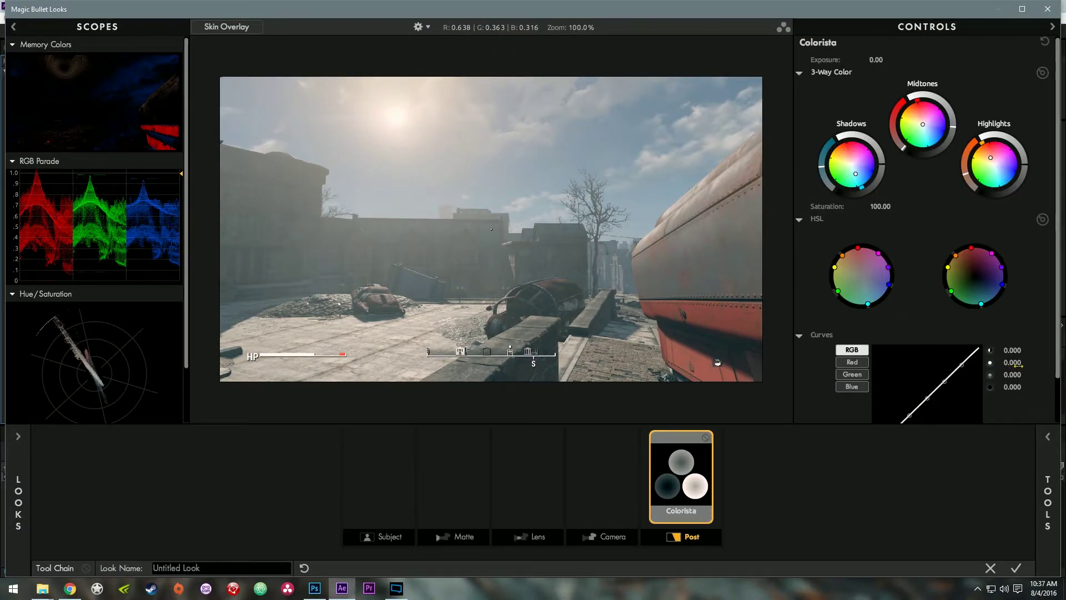
Step: Raise Colorista's RGB curve to +0.520 at the top and +0.160 in the middle, then apply
click(1016, 574)
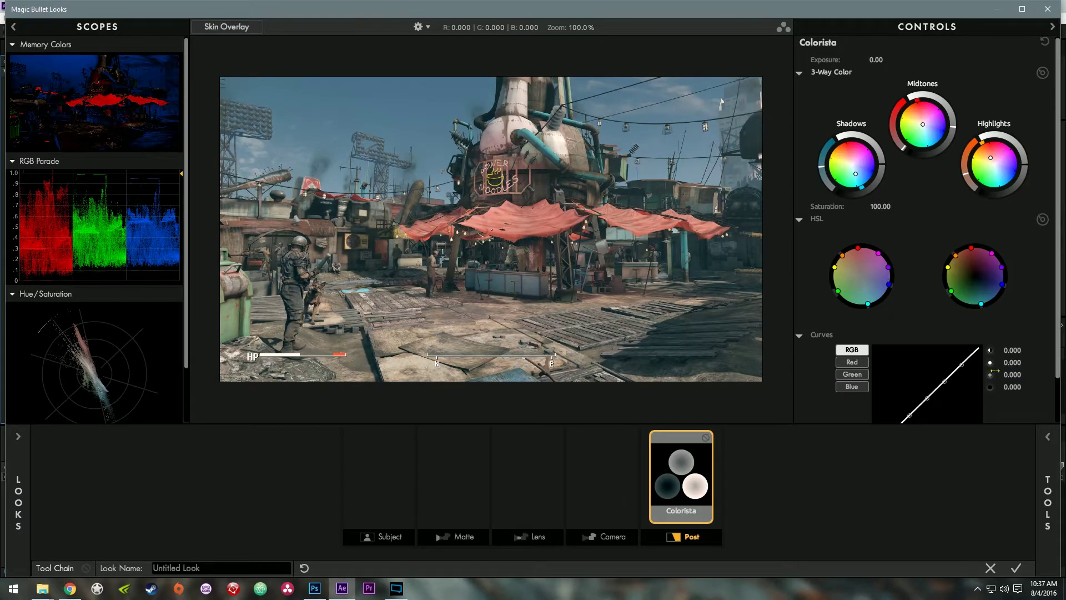
drag(1008, 350, 1019, 375)
double_click(705, 438)
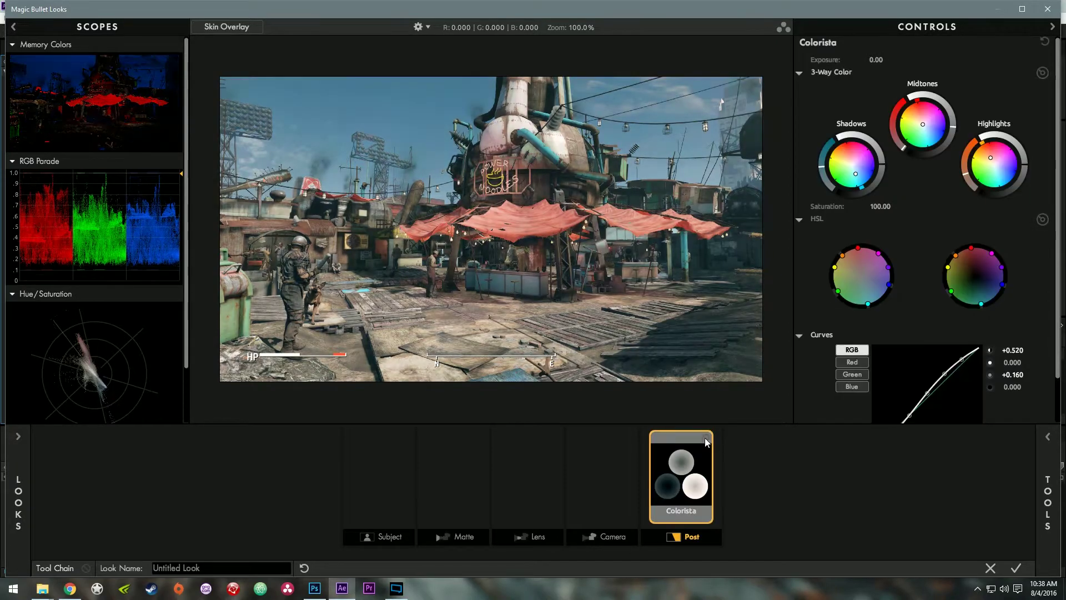
click(1018, 567)
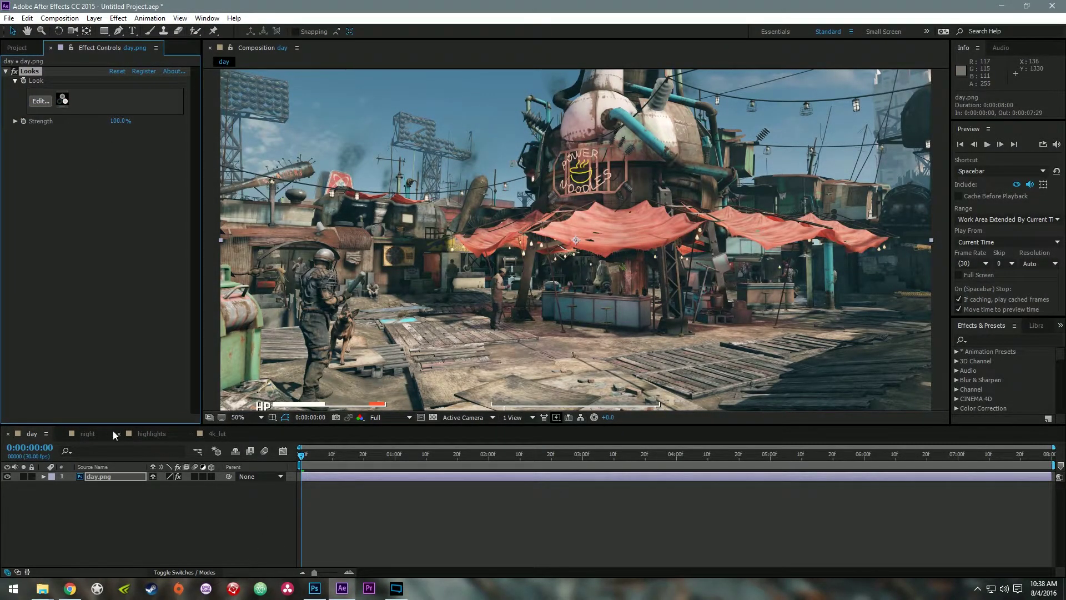
Step: Toggle the highlights Looks effect off and on, then grade its RGB curve to +0.820/+0.790/+0.270
click(151, 434)
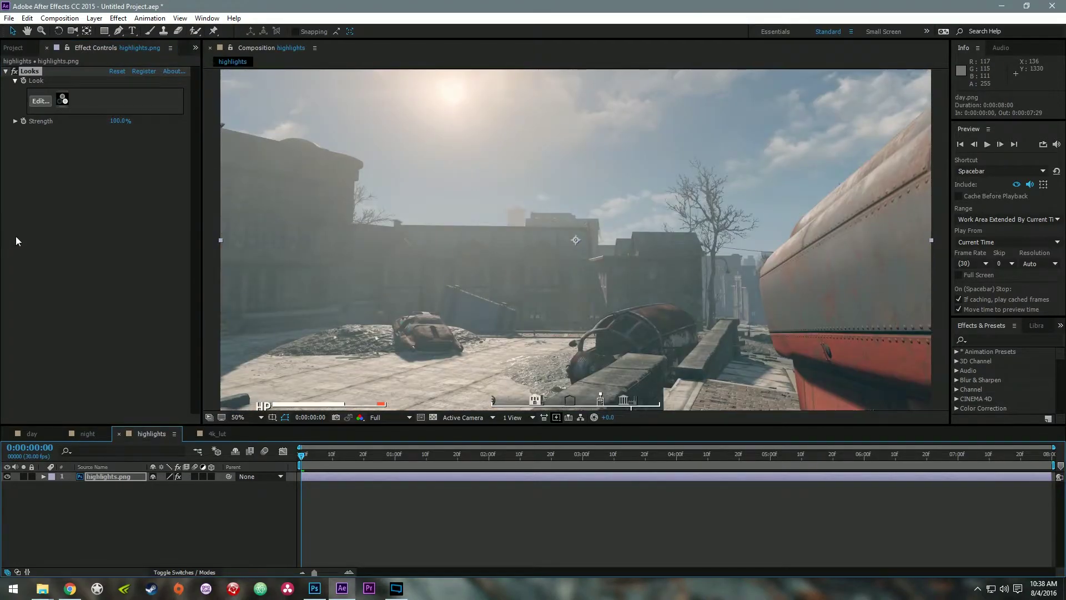
click(15, 71)
click(14, 71)
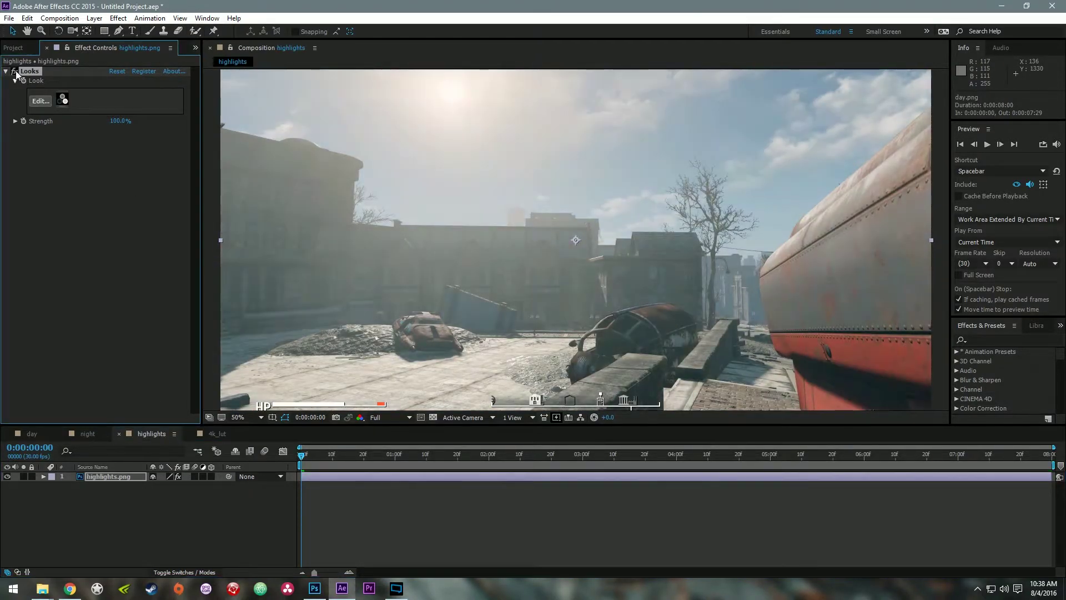
click(39, 101)
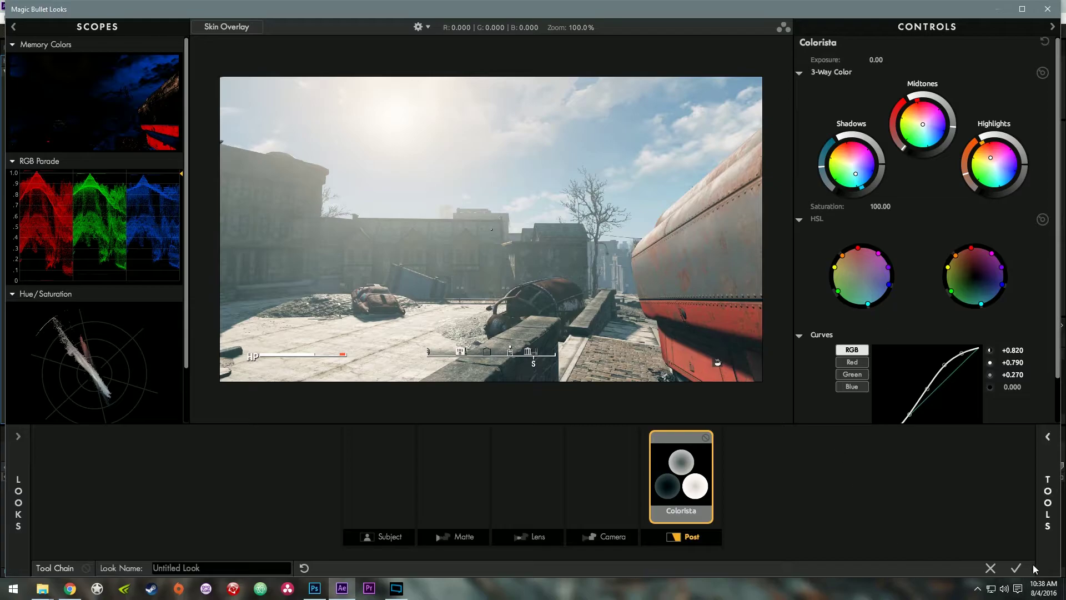
click(1016, 568)
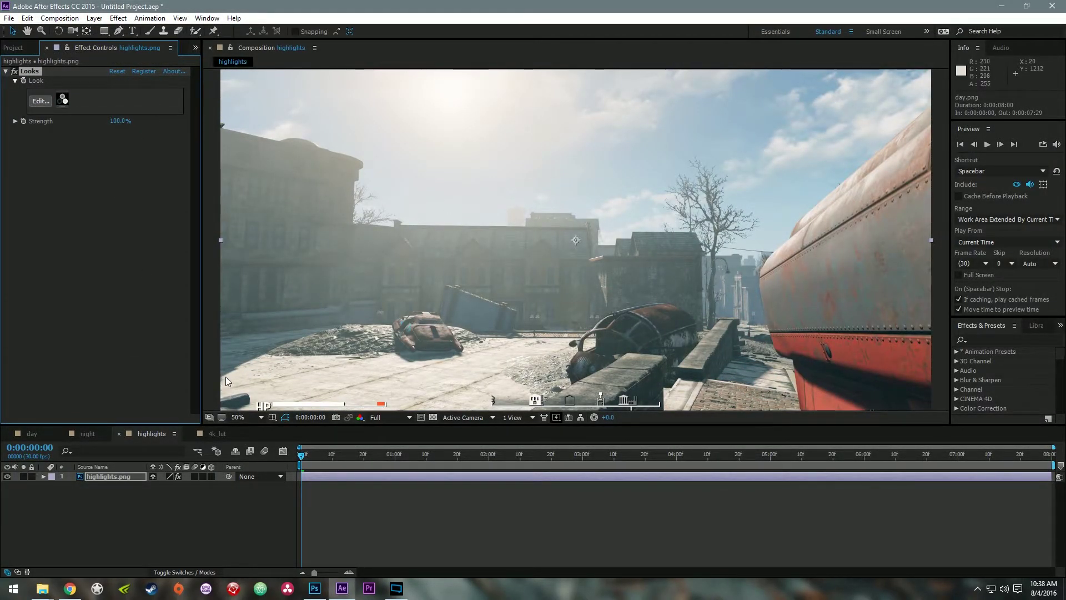
Step: Compare the day, highlights and night compositions, undoing two changes on the day layer
click(32, 434)
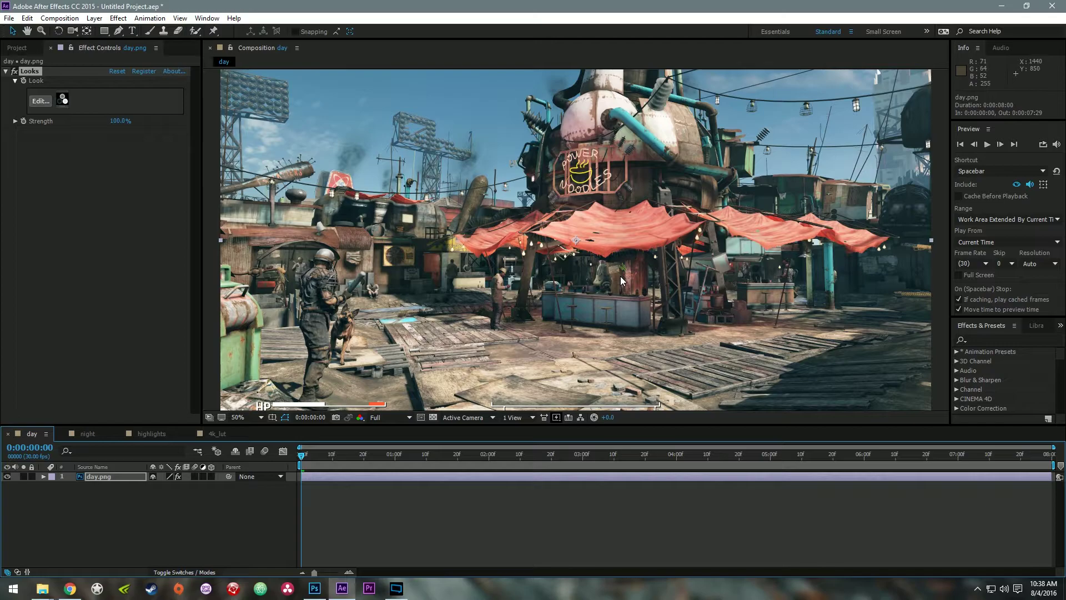
click(158, 434)
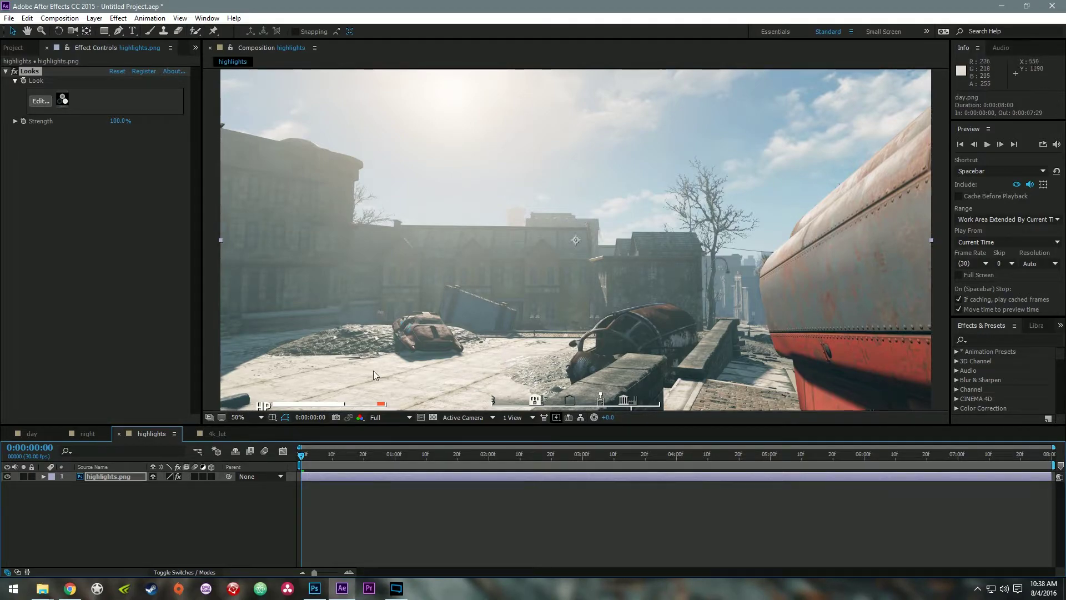
click(32, 434)
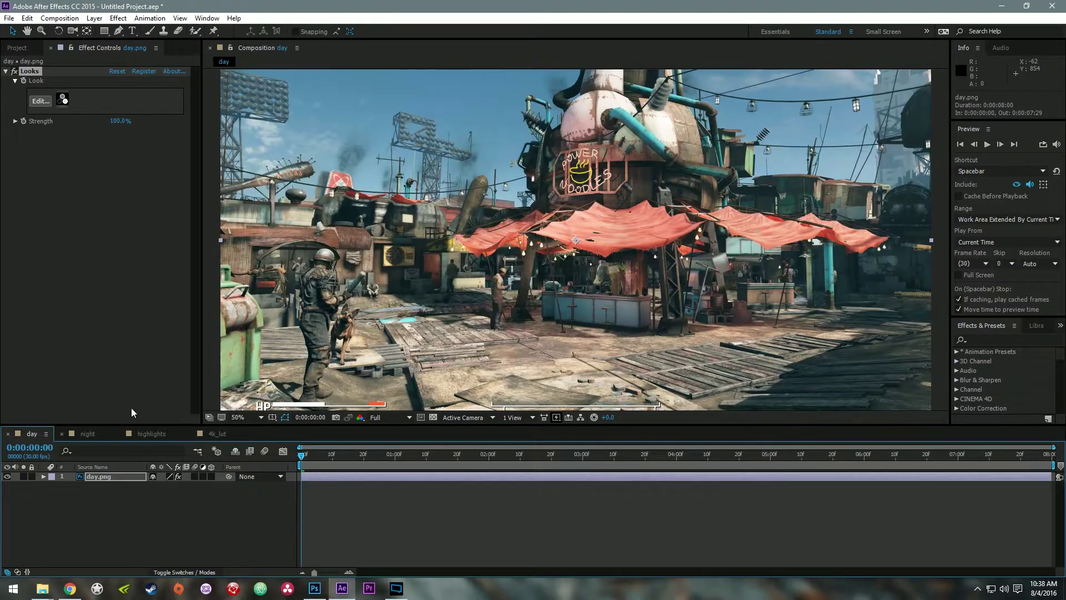
key(ctrl+z)
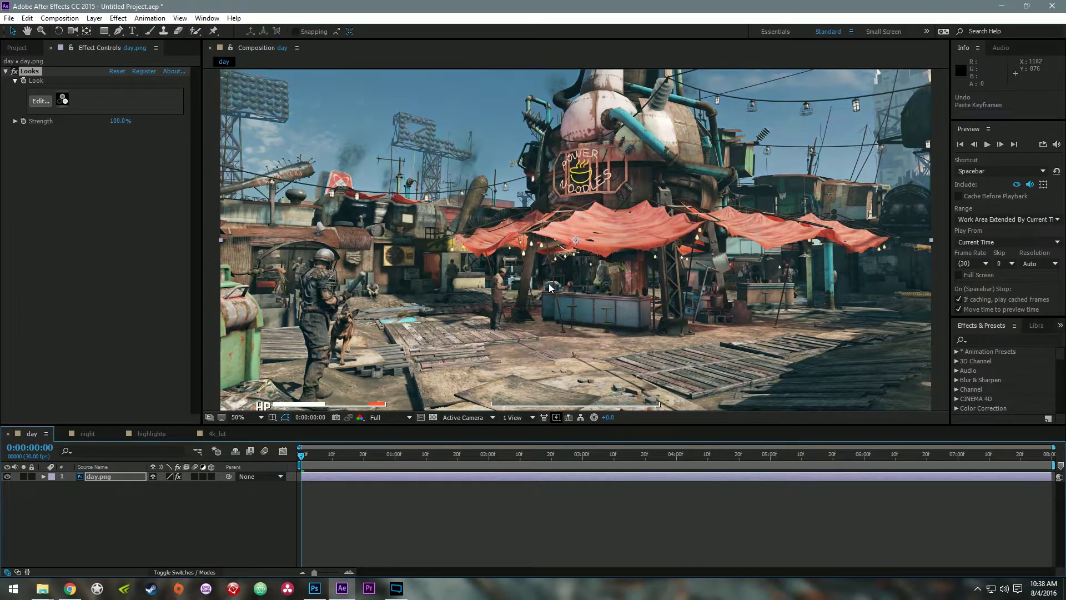
key(ctrl+z)
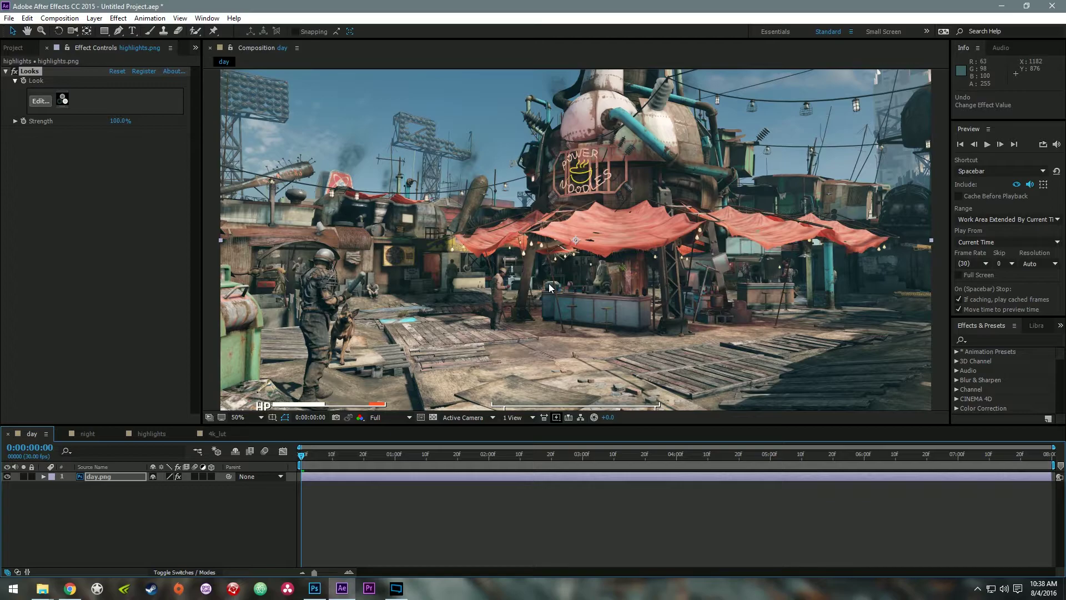
click(88, 433)
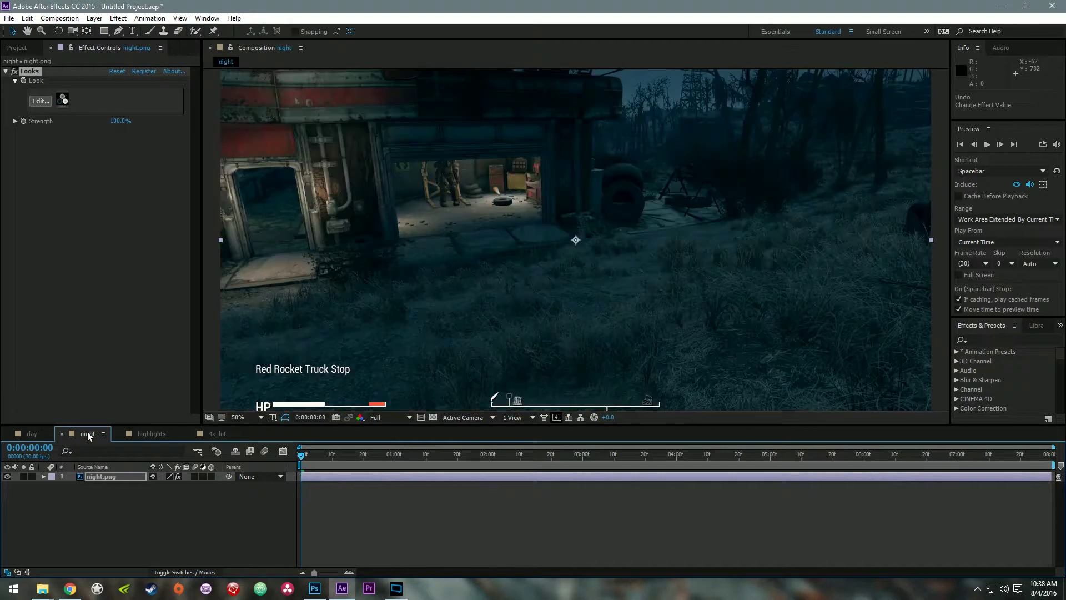
click(32, 433)
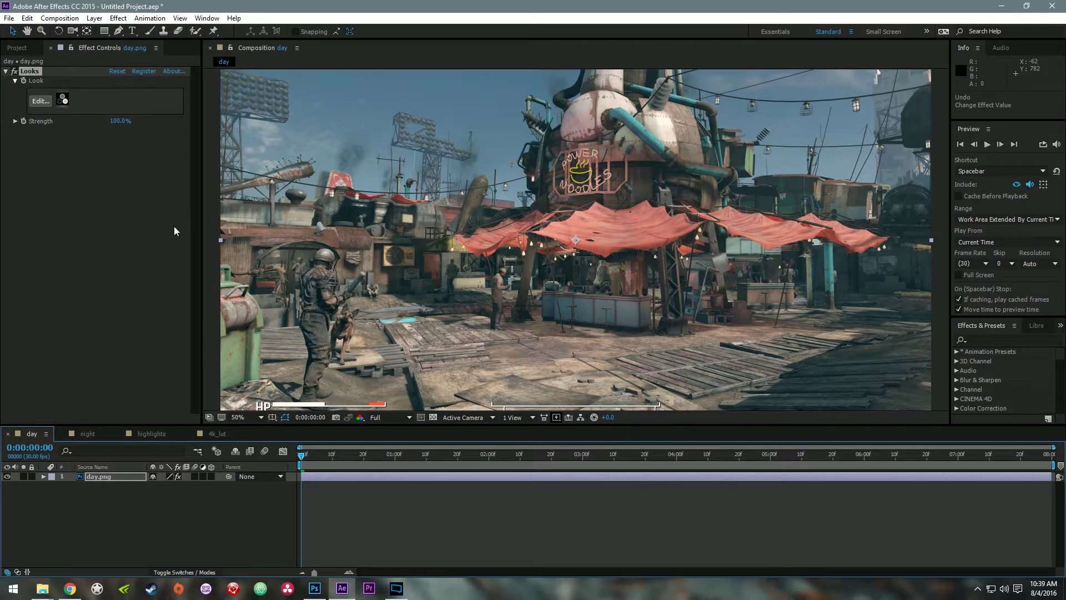
Step: Flip the highlights Looks effect off and on to compare, leave it on, then open 4k_lut
click(169, 434)
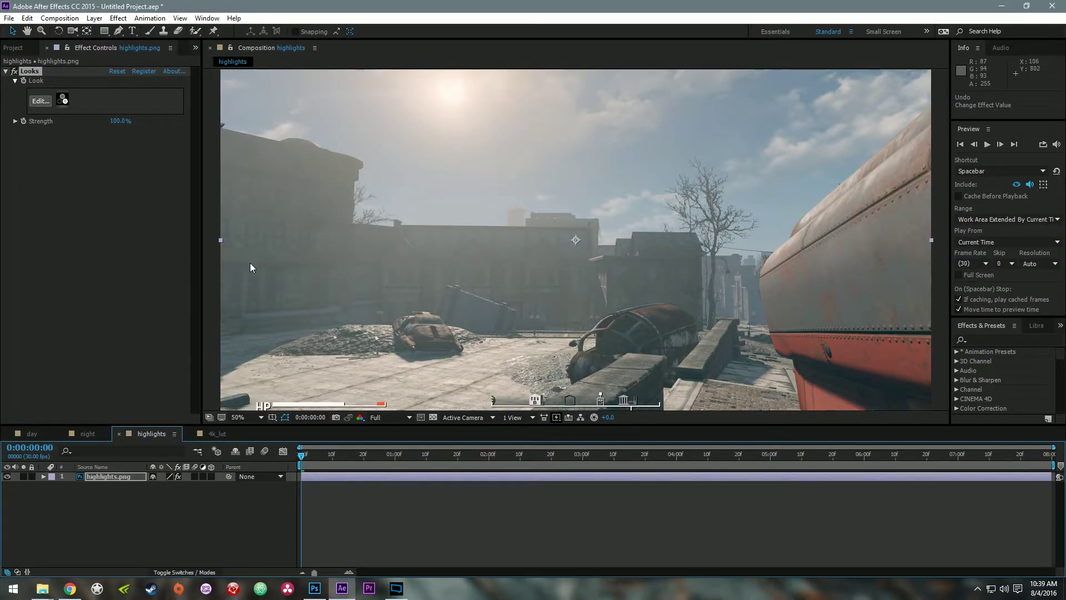
click(14, 72)
click(13, 72)
click(15, 72)
click(15, 71)
click(14, 72)
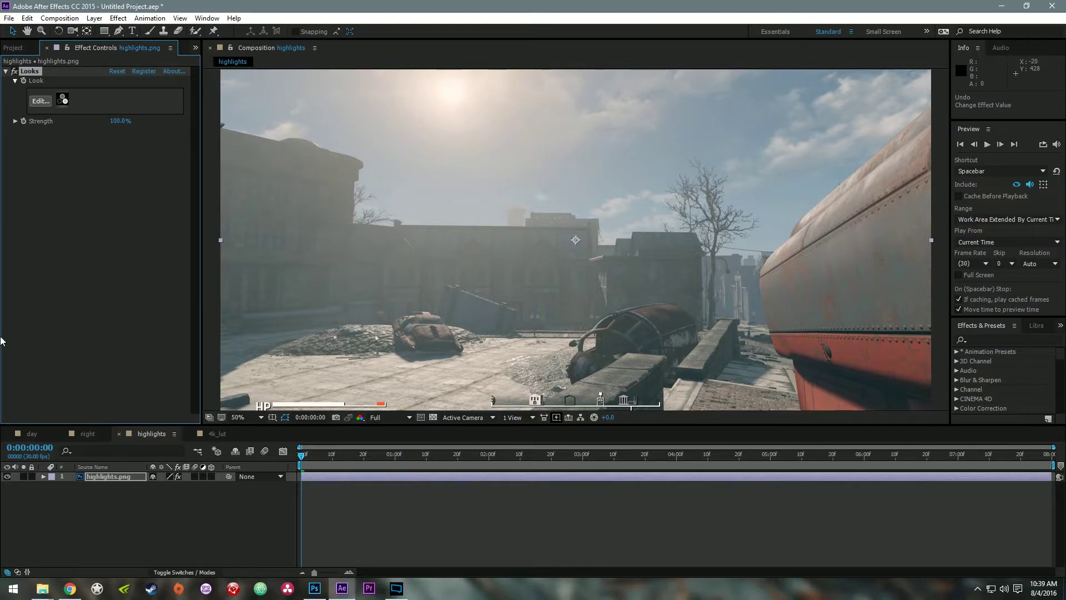
click(215, 435)
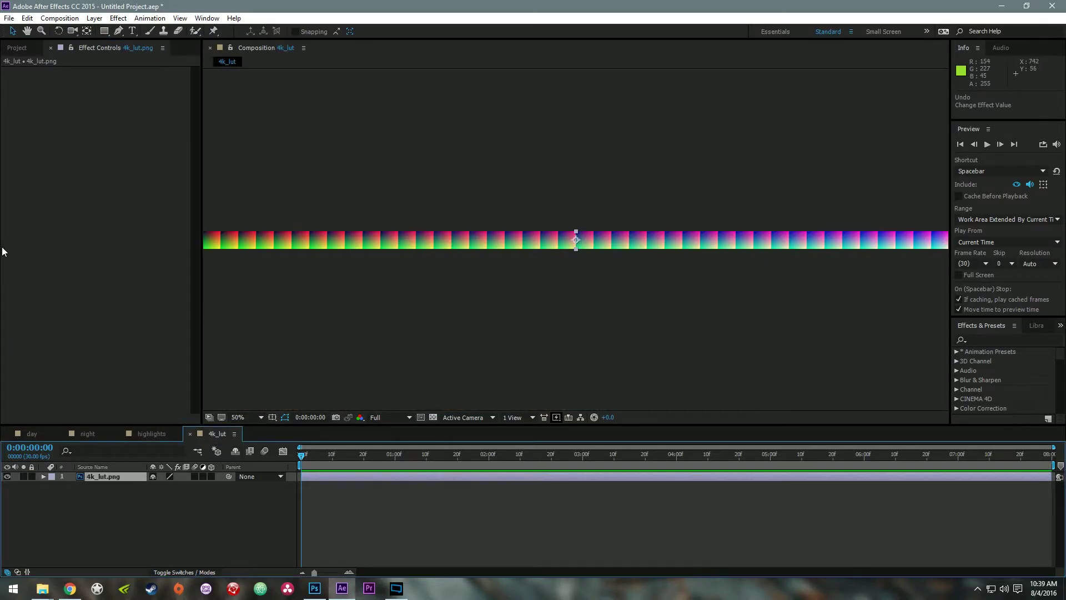
Step: Zoom out and paste the Looks effect onto the 4k_lut.png layer
key(comma)
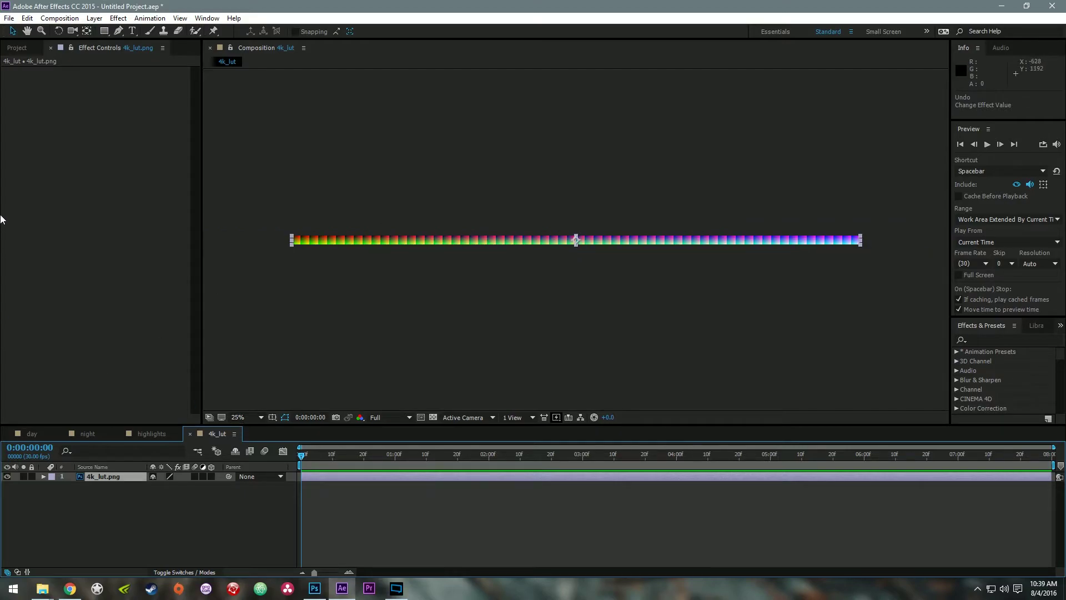
click(72, 181)
key(ctrl+v)
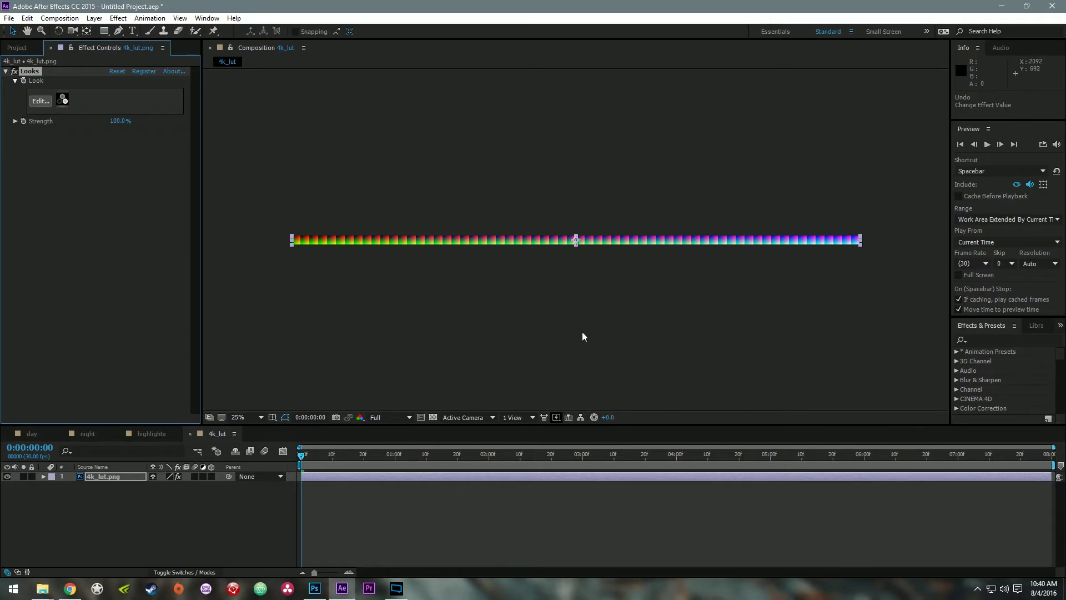
click(13, 71)
scroll(593, 224, up, 6)
scroll(593, 225, down, 2)
scroll(589, 226, up, 2)
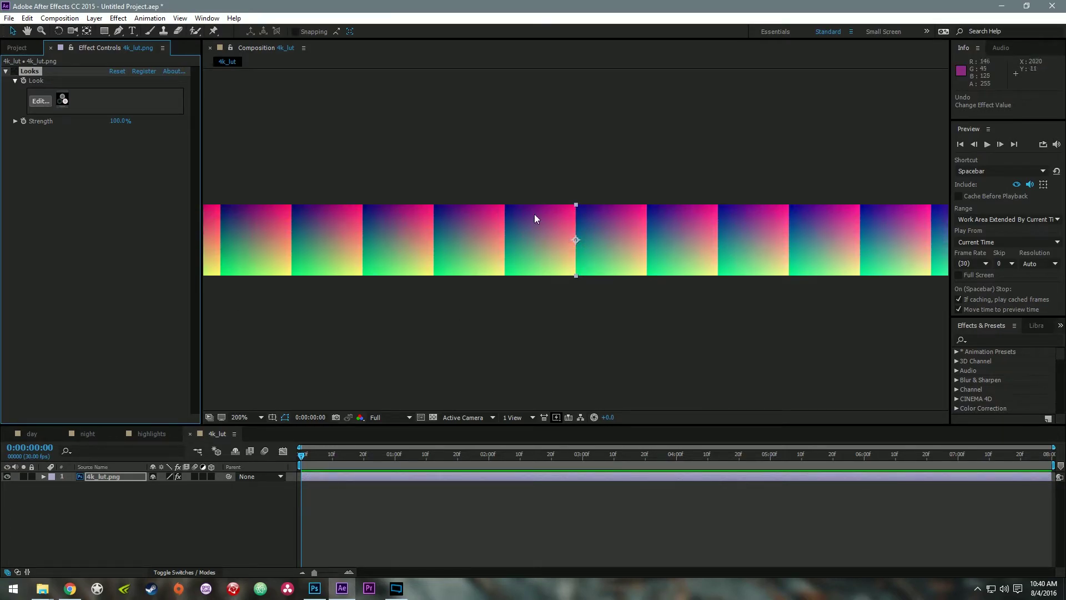
click(14, 71)
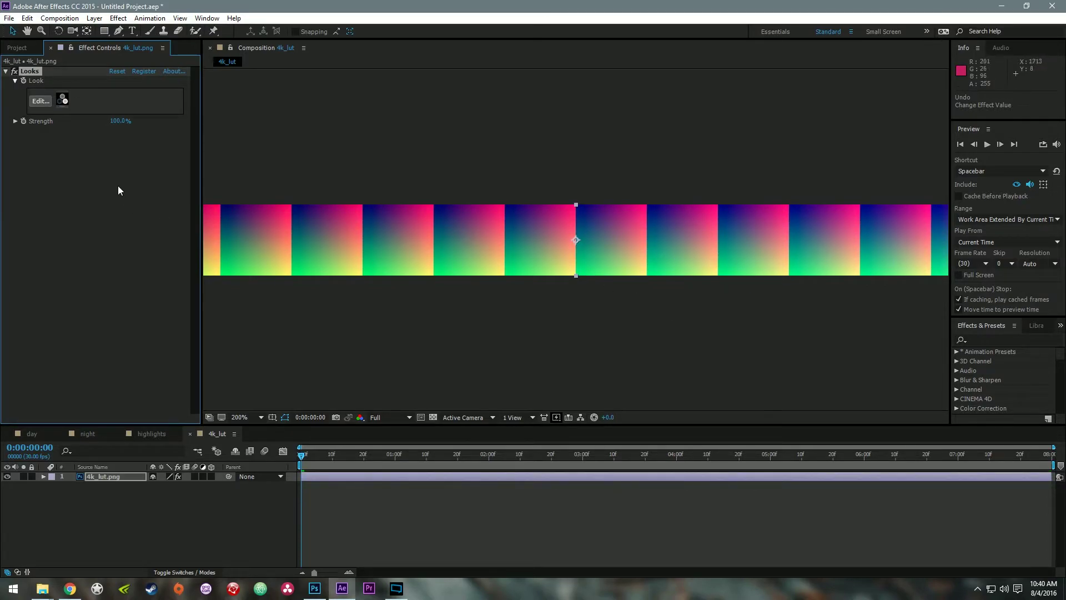
click(15, 69)
click(14, 69)
click(13, 71)
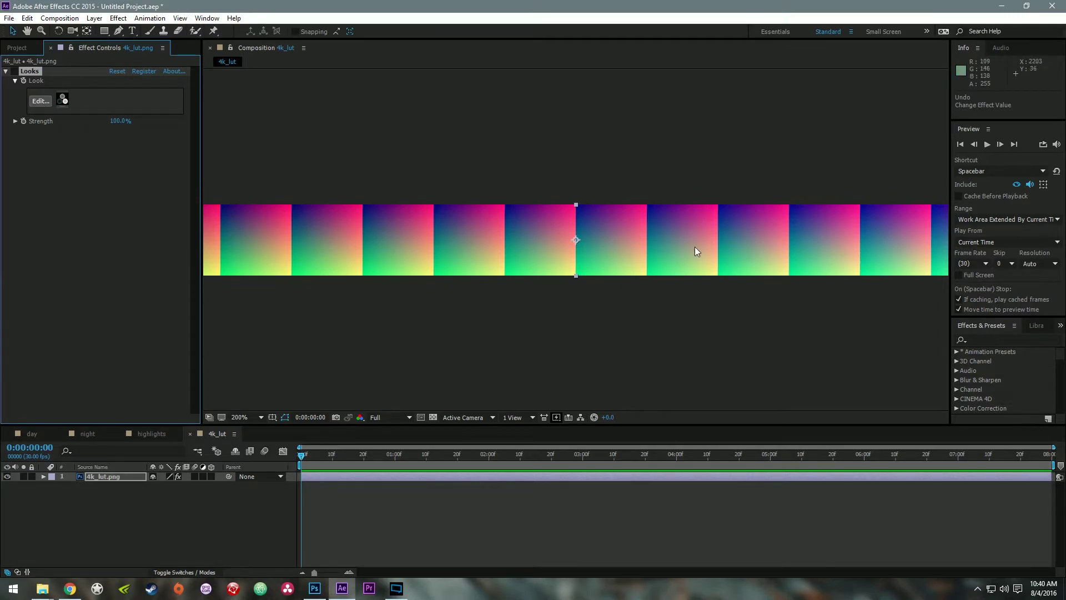
click(14, 71)
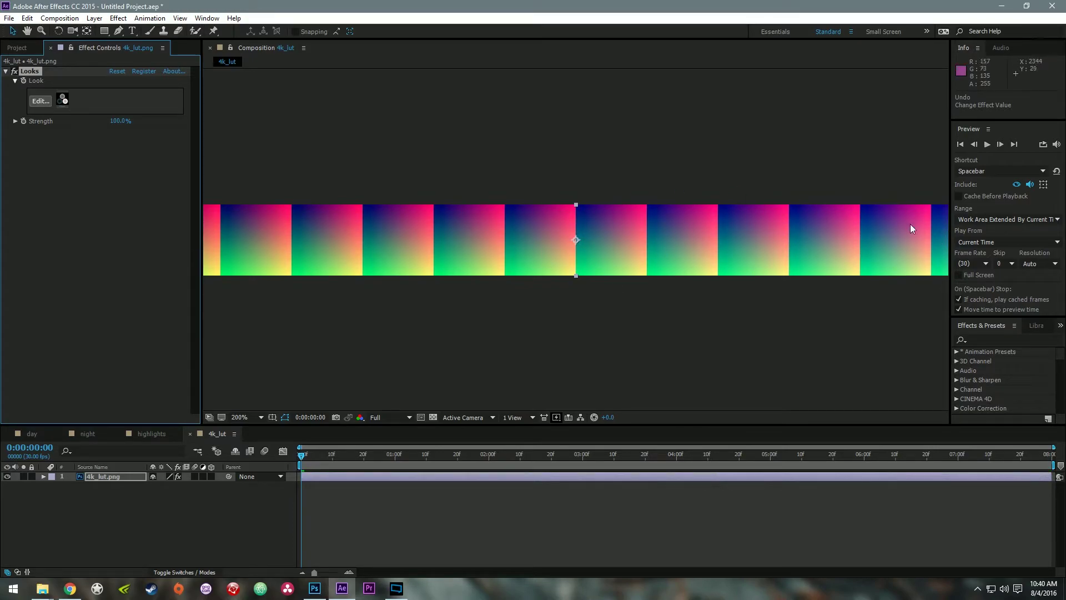
click(14, 71)
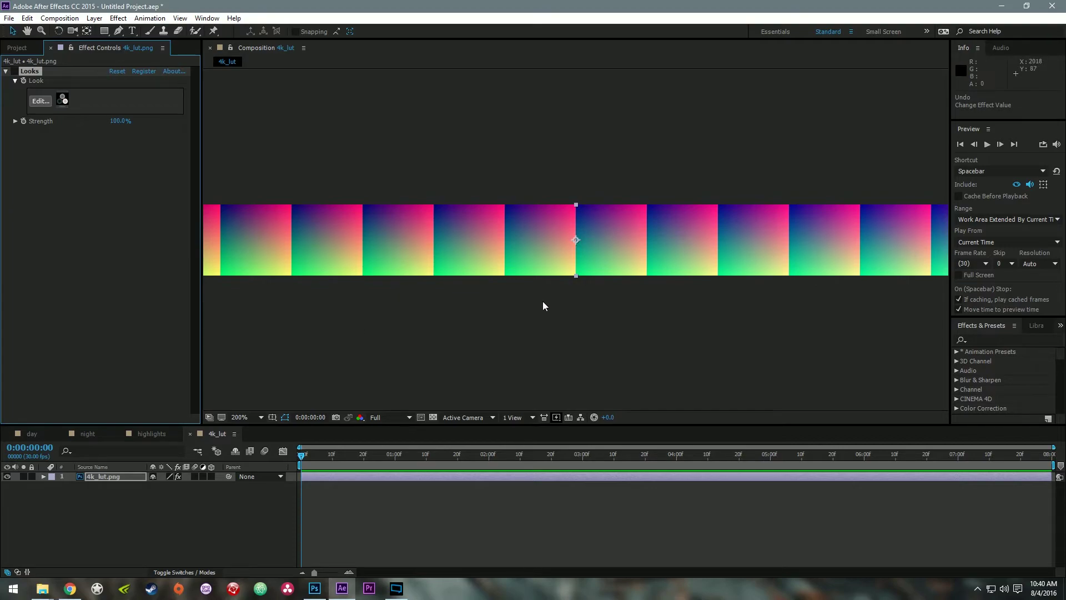
click(14, 71)
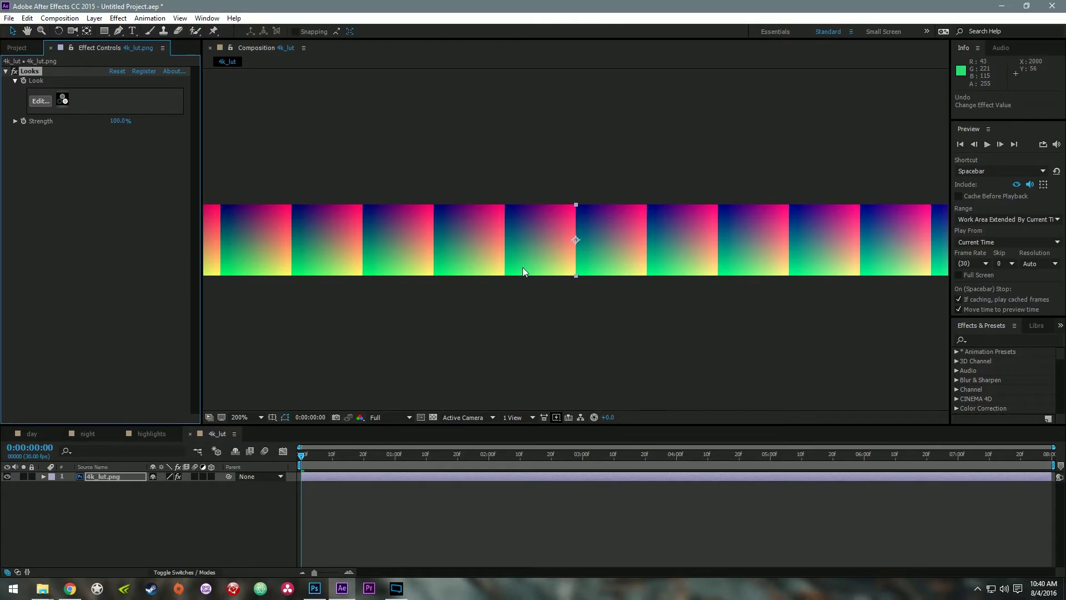
key(comma)
key(comma)
key(comma)
key(comma)
key(comma)
key(comma)
key(comma)
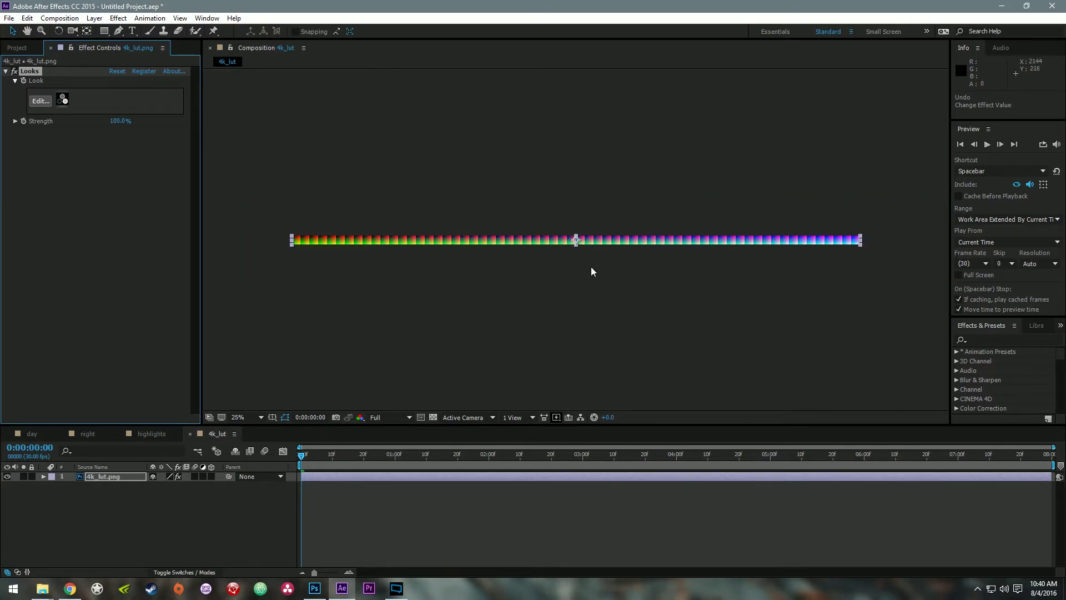
Step: Zoom in on the LUT strip, select the Looks effect and keep the preview at full resolution
key(period)
key(period)
key(period)
key(period)
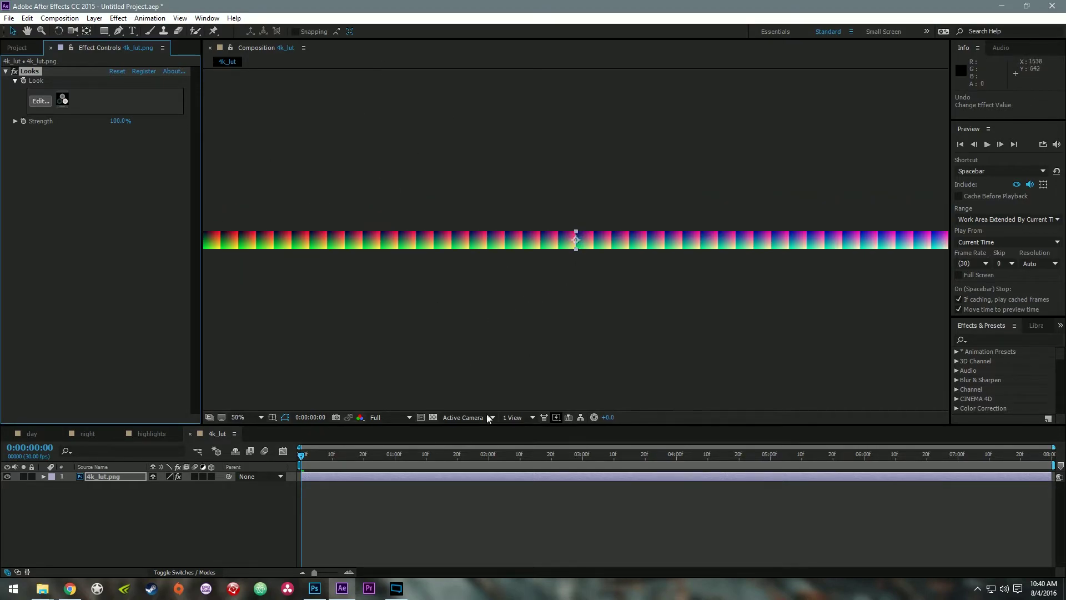
click(29, 71)
click(402, 419)
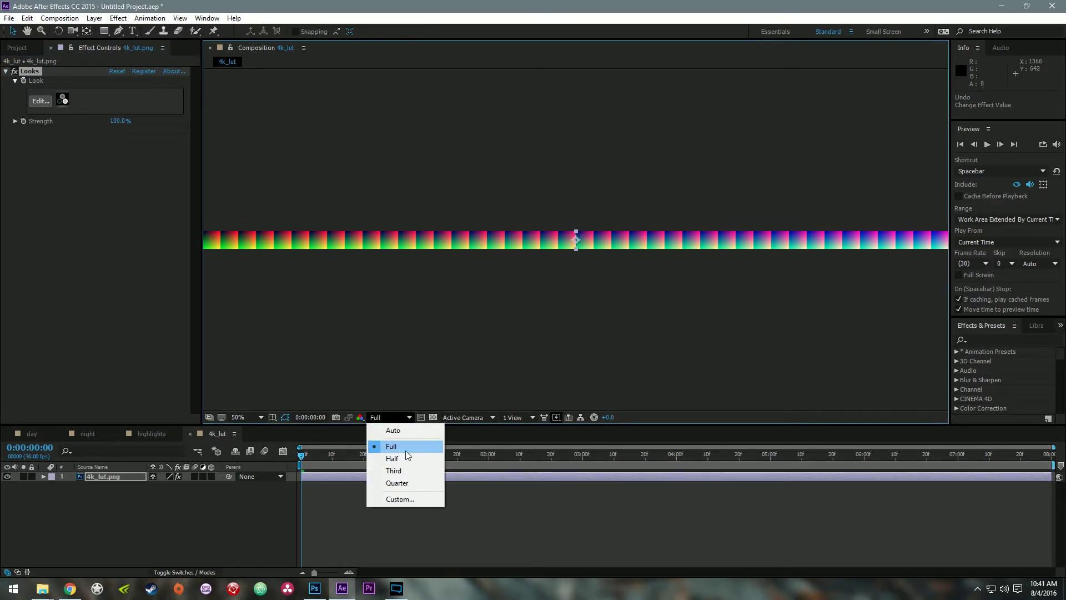
click(478, 441)
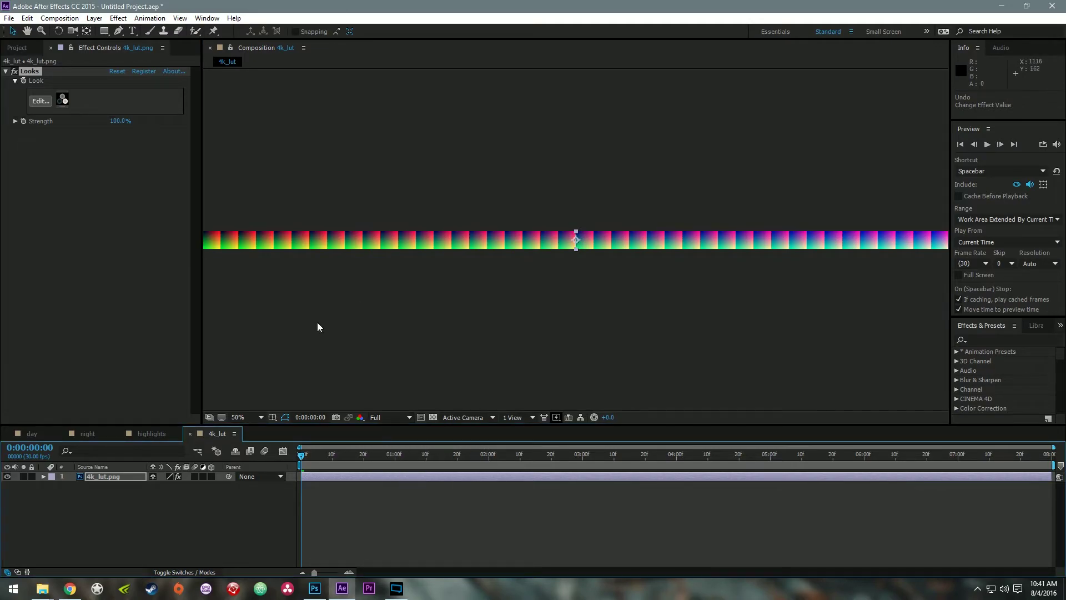
Step: Save the current frame as a Photoshop file, 4k_lut.psd, in D:\Tutorial
click(70, 17)
mouse_move(108, 155)
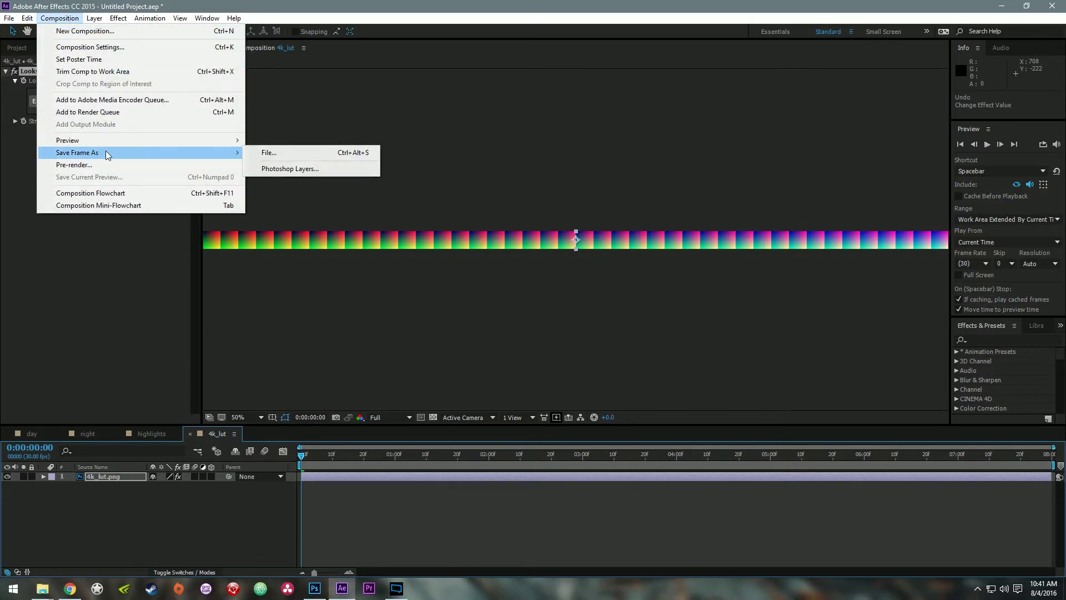
click(283, 169)
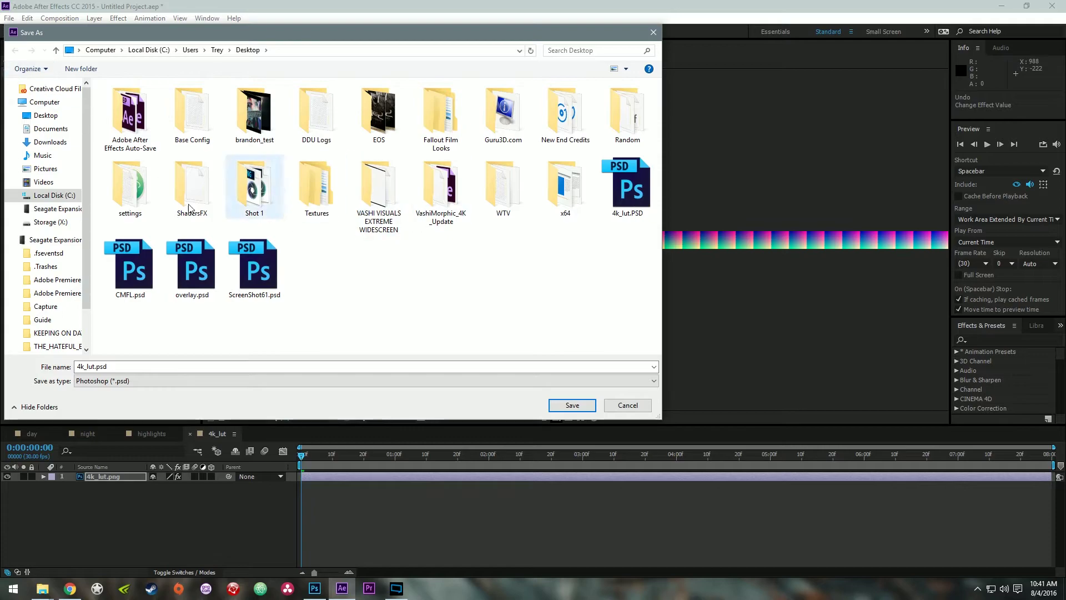
click(53, 209)
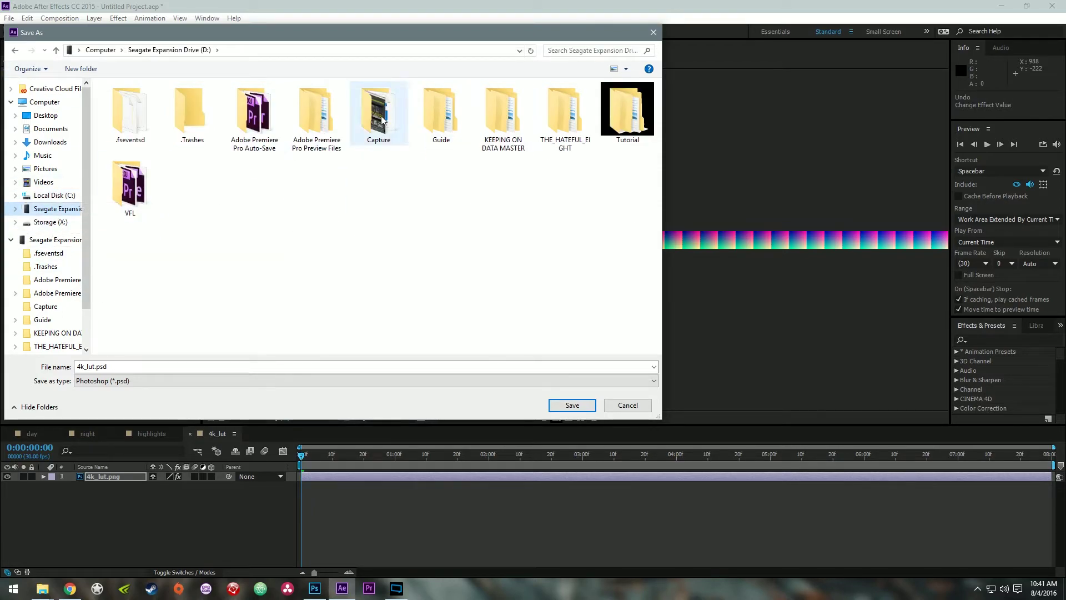
double_click(633, 114)
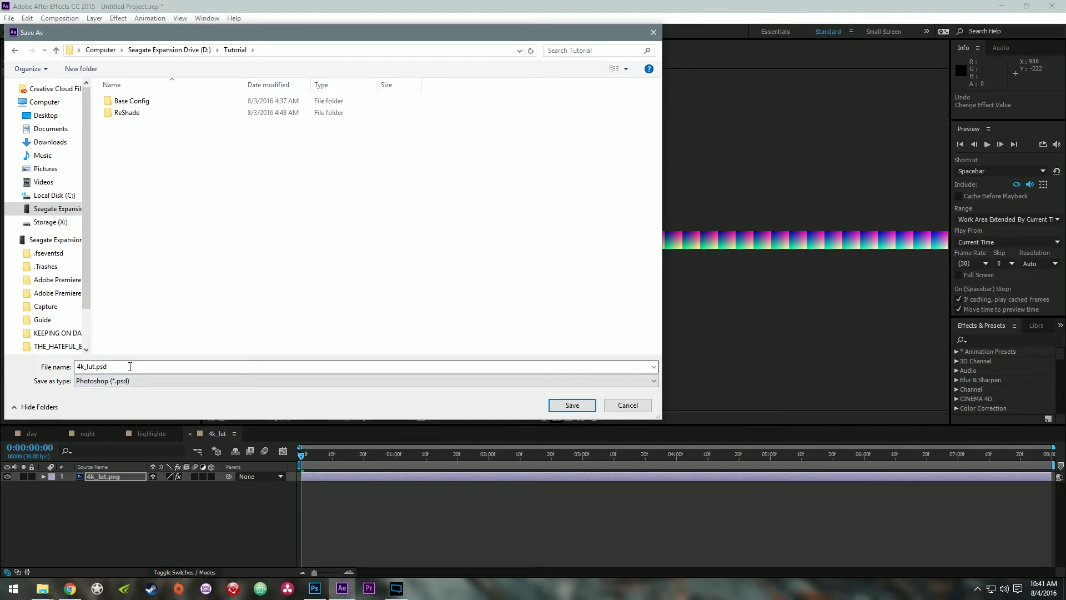
click(563, 405)
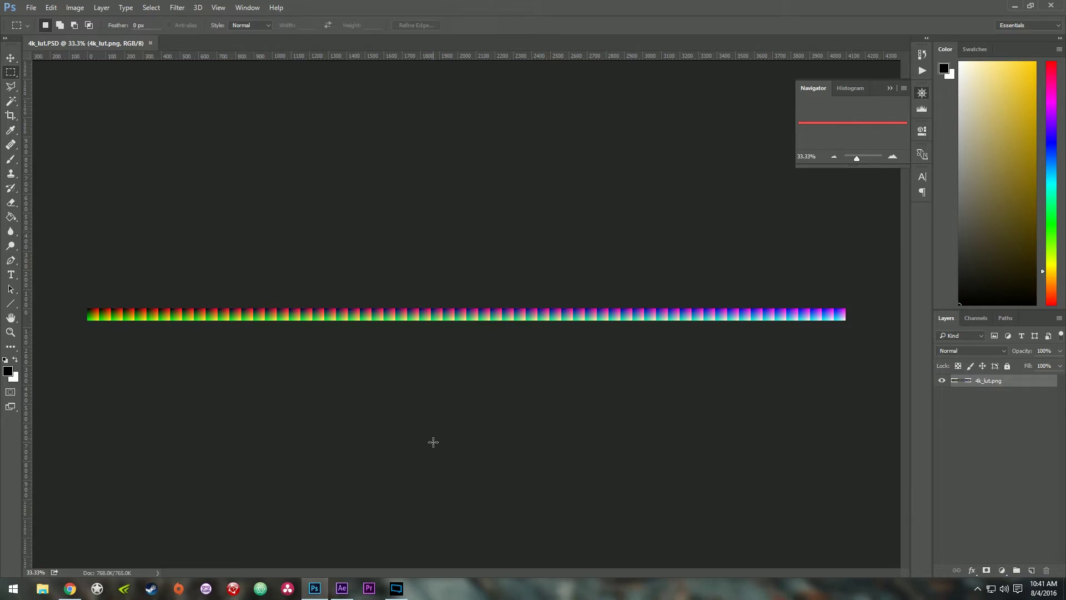
Step: Start Save As and browse to C:\...\steamapps\common\Fallout 4\ReShade\CustomFX\Textures
click(31, 7)
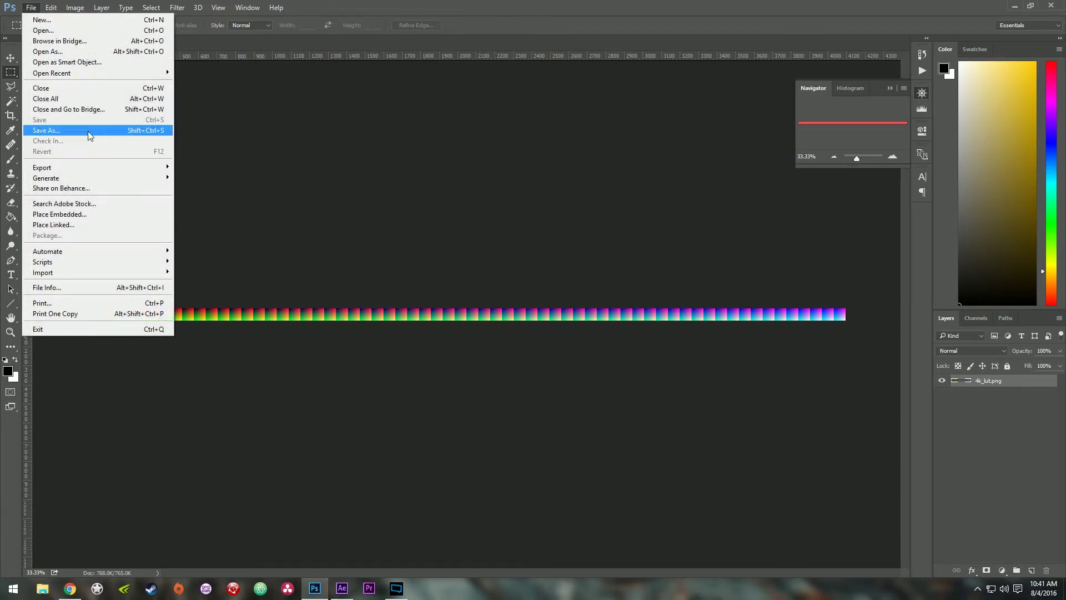
click(398, 158)
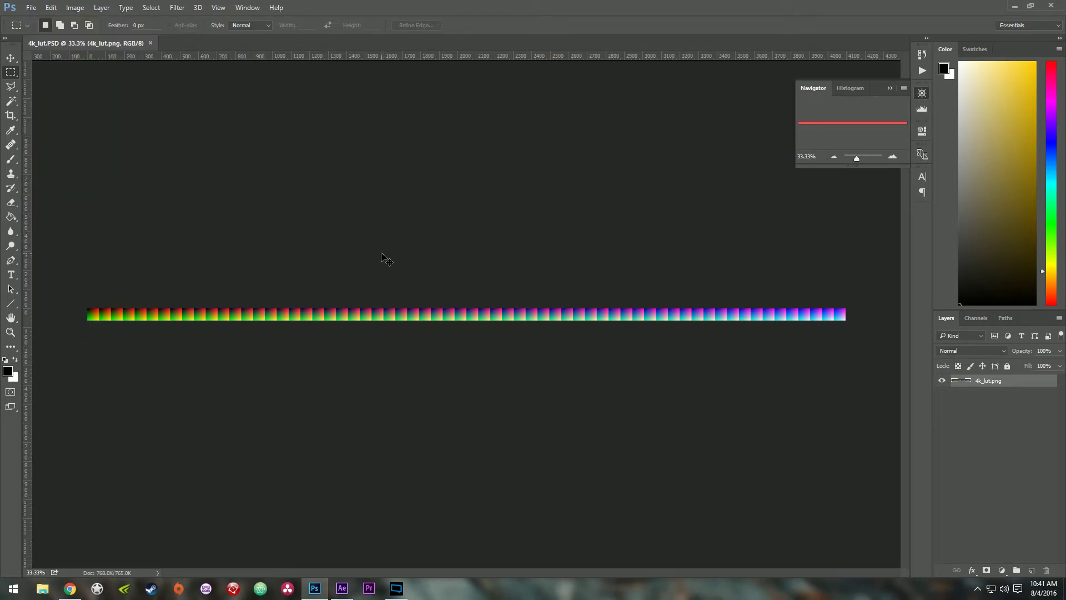
key(ctrl+shift+s)
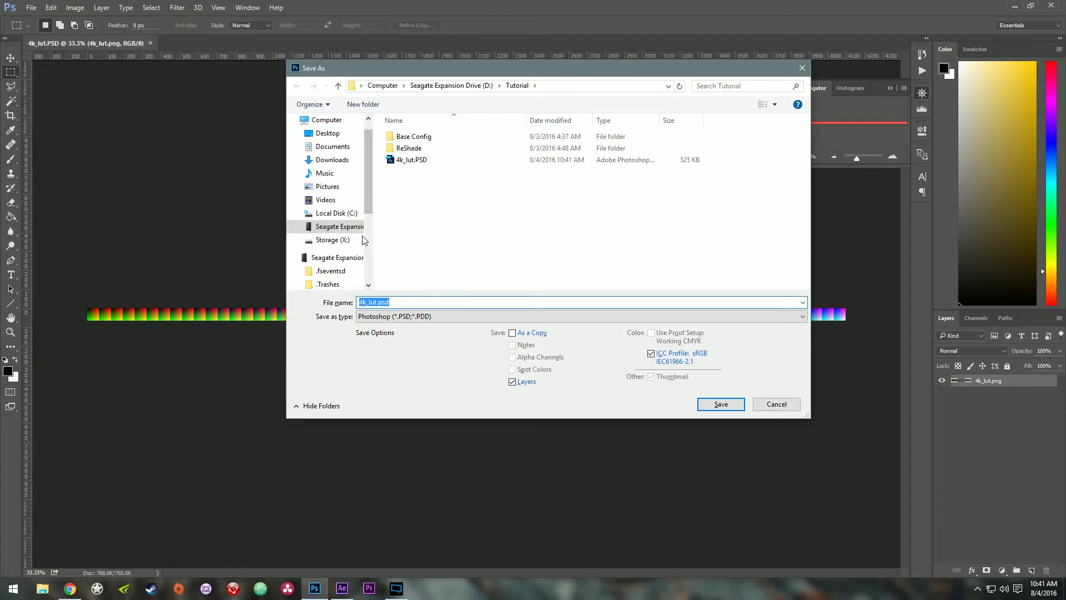
click(340, 213)
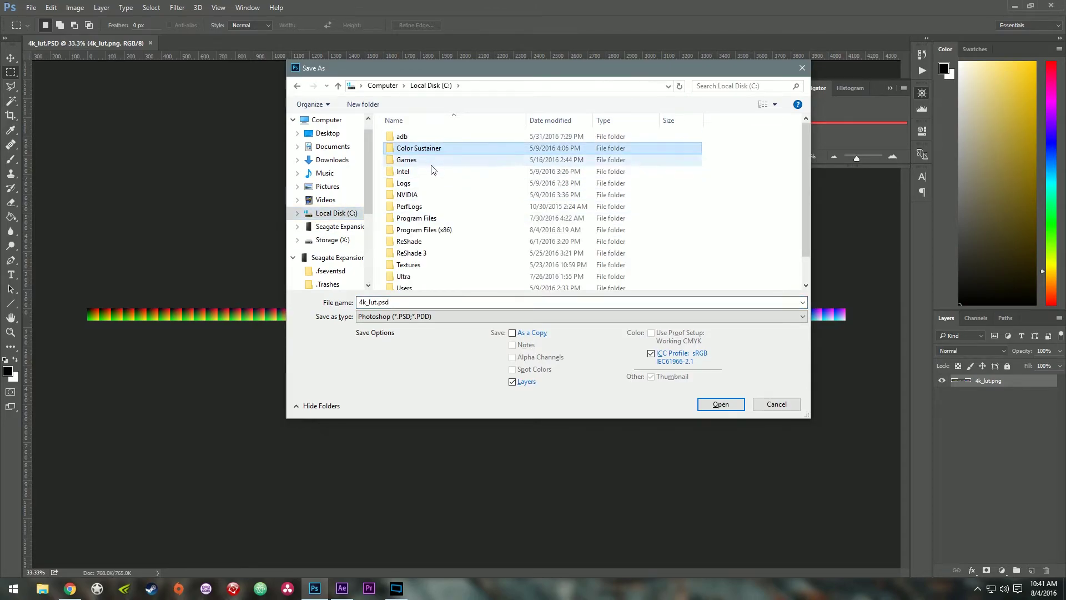
double_click(433, 148)
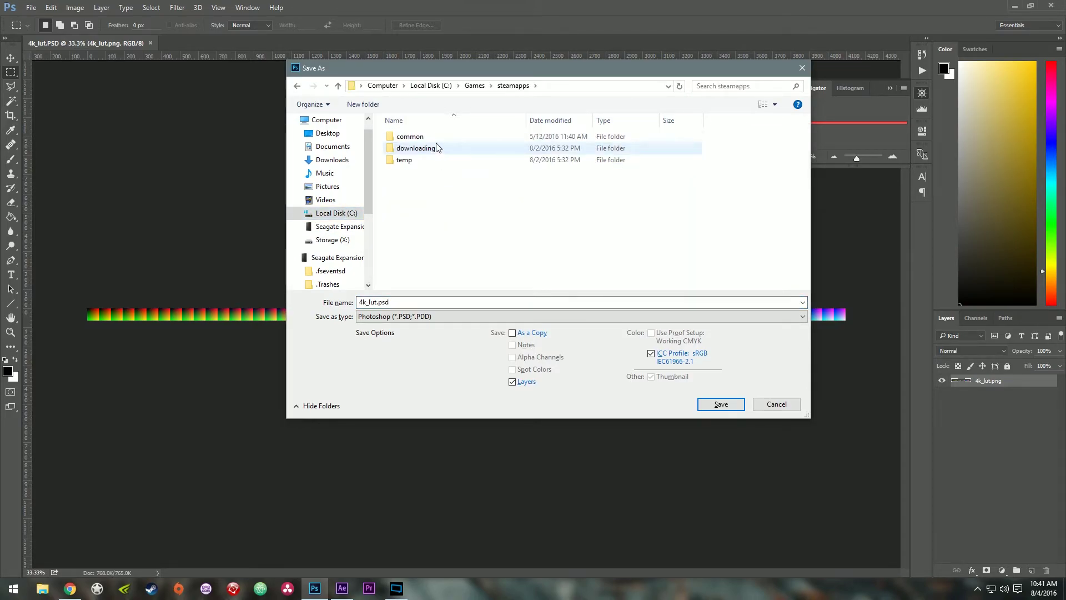
double_click(431, 138)
double_click(430, 148)
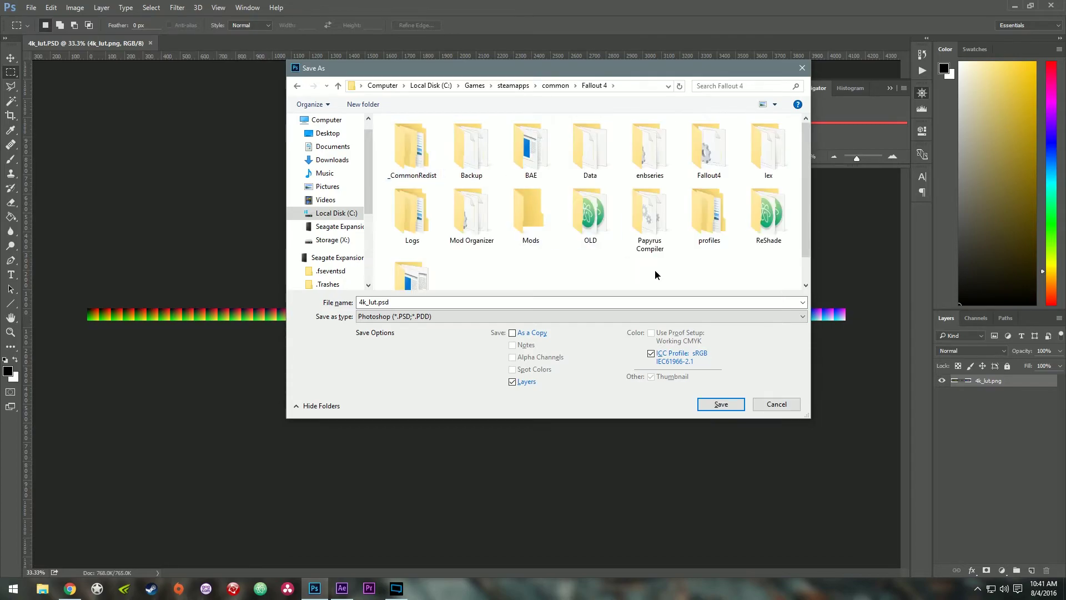
double_click(768, 223)
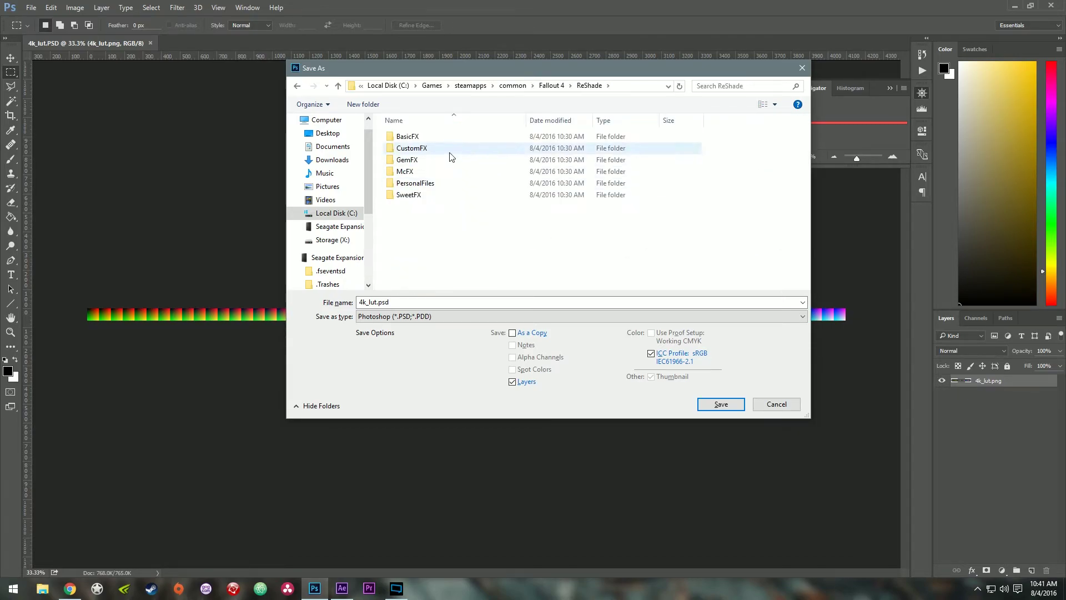
double_click(430, 149)
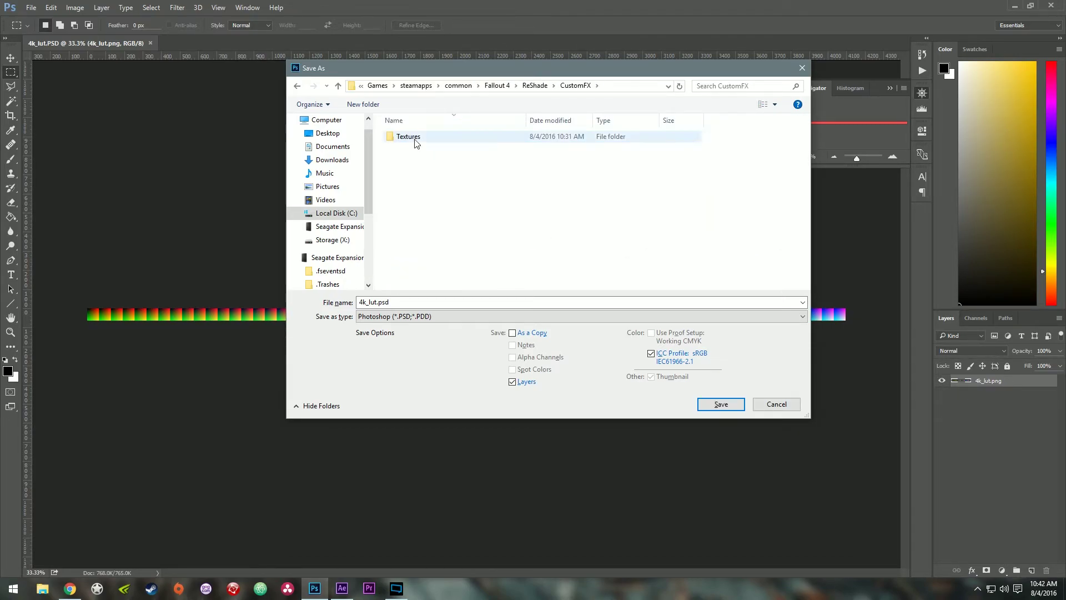
double_click(415, 139)
Step: Save a PNG copy over the existing lut_base.png, confirming the replacement and PNG options
click(423, 321)
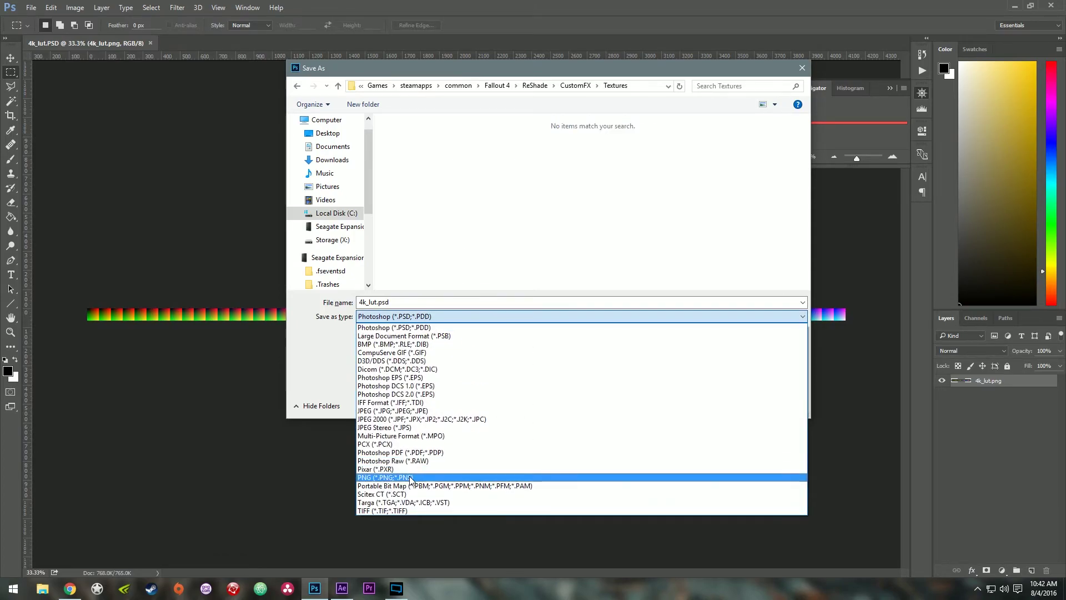
click(424, 468)
click(412, 222)
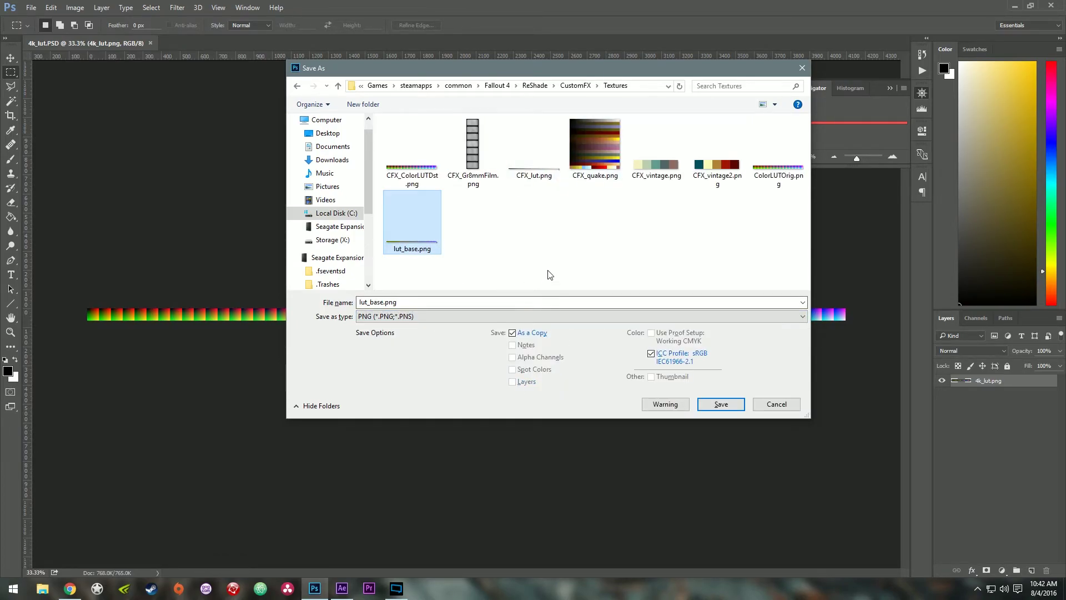
click(665, 404)
click(718, 403)
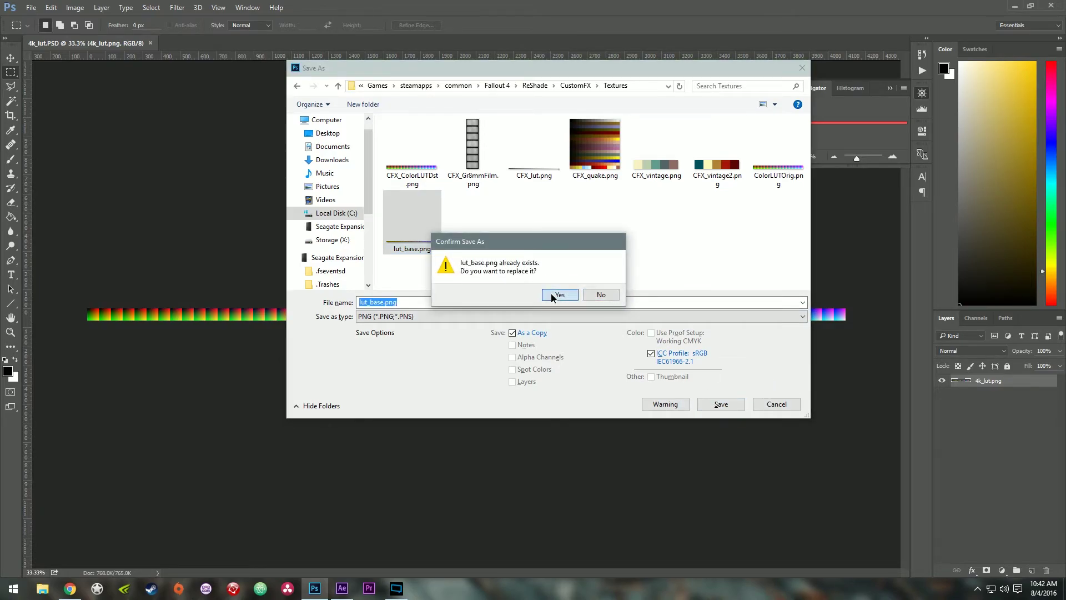
click(561, 296)
click(570, 186)
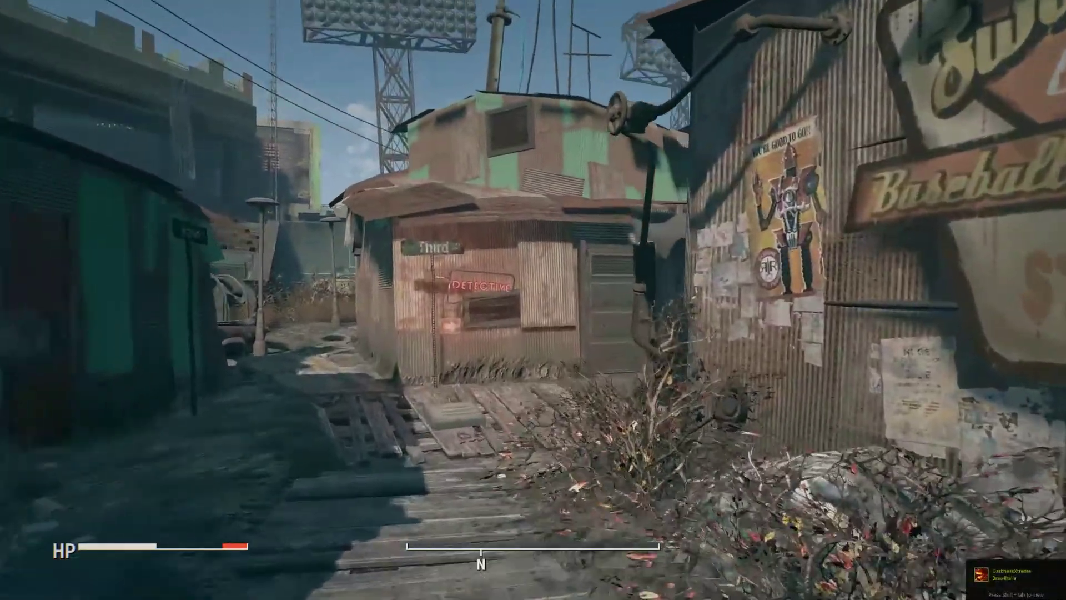
Step: Walk through Diamond City's covered alley and along the boardwalk to the market stalls, then back away
key(w)
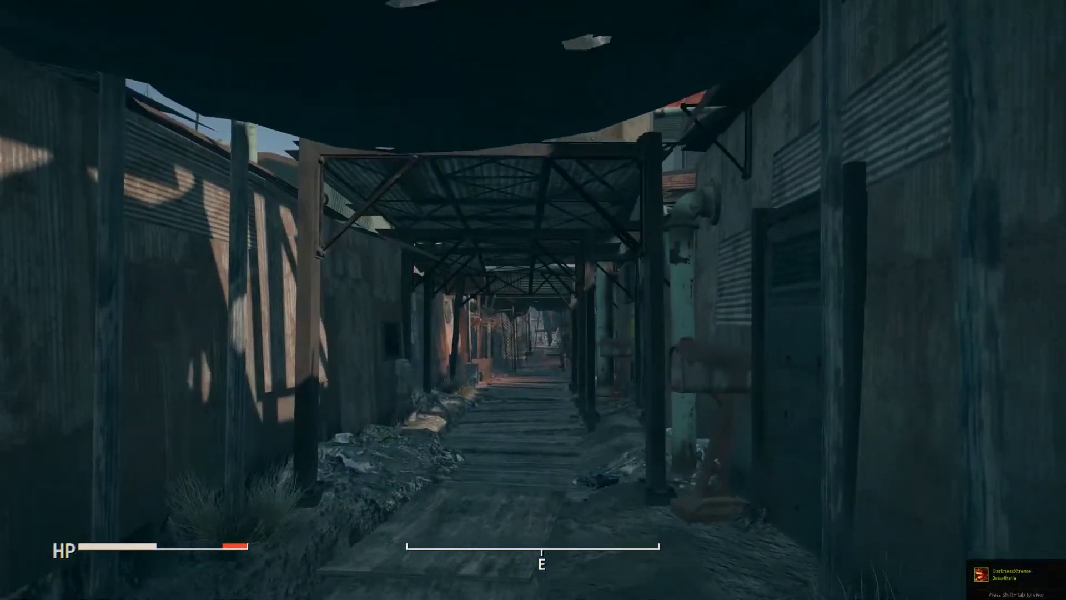
key(w)
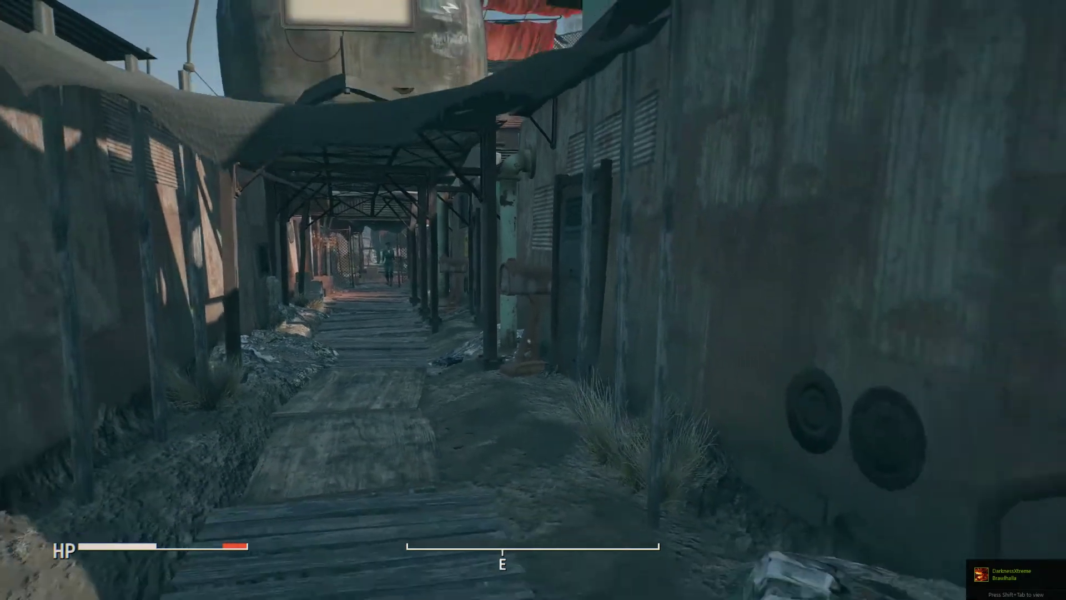
key(w)
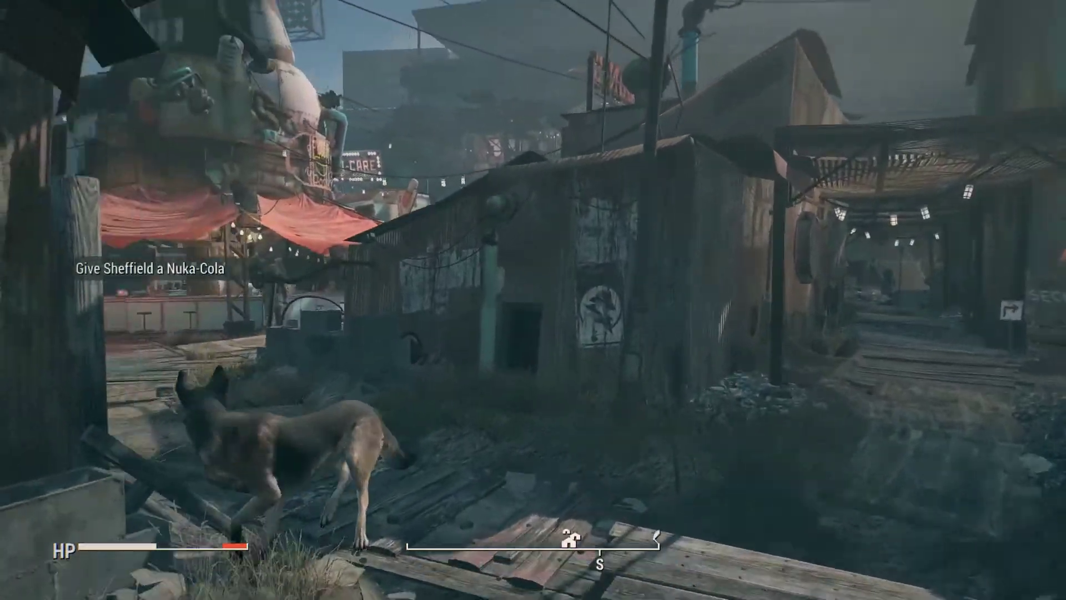
key(w)
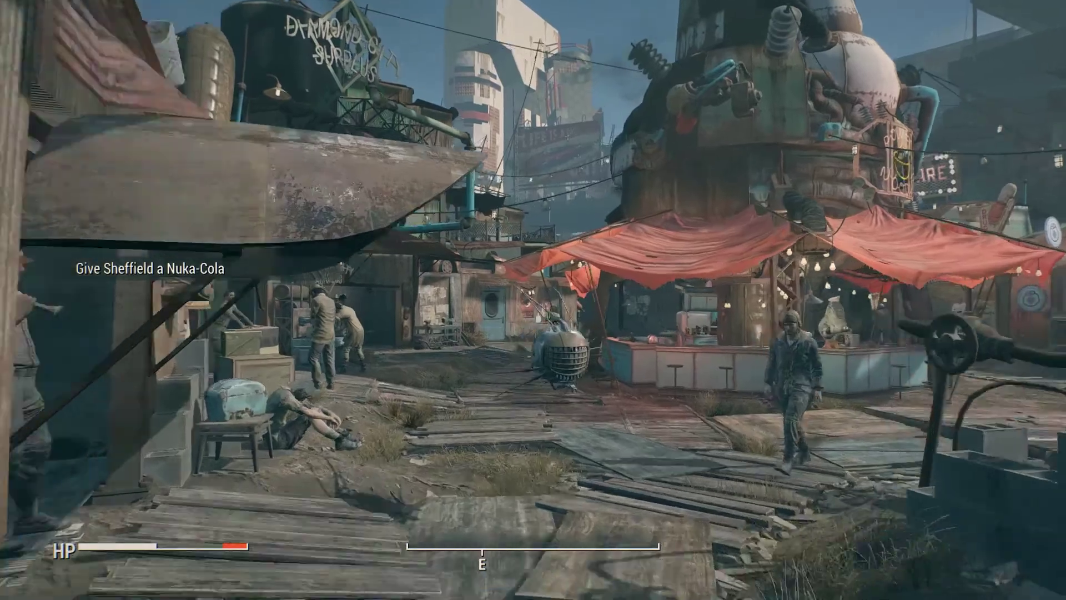
key(w)
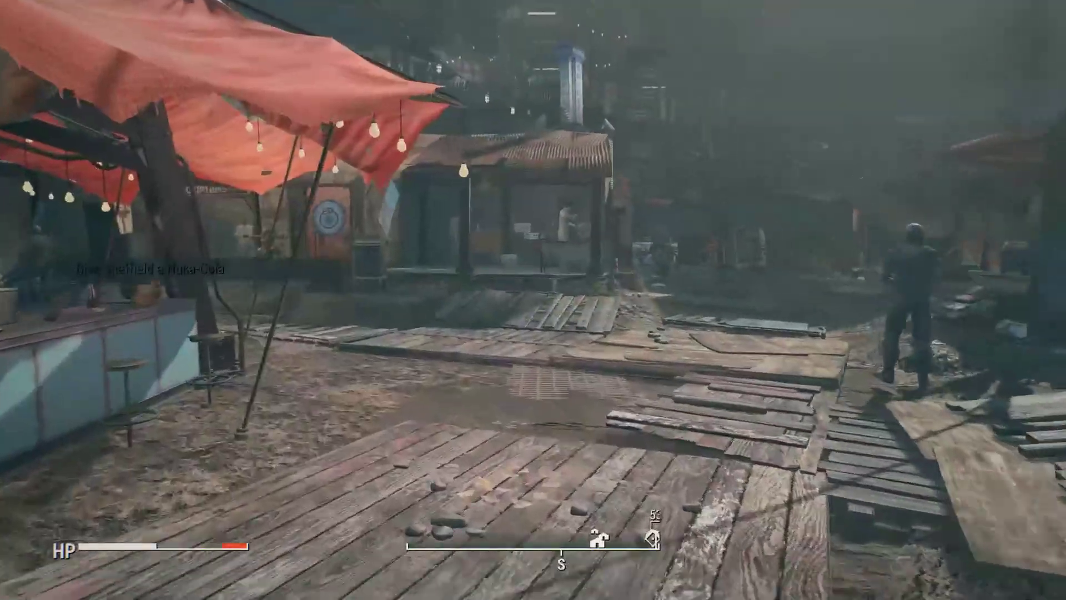
key(w)
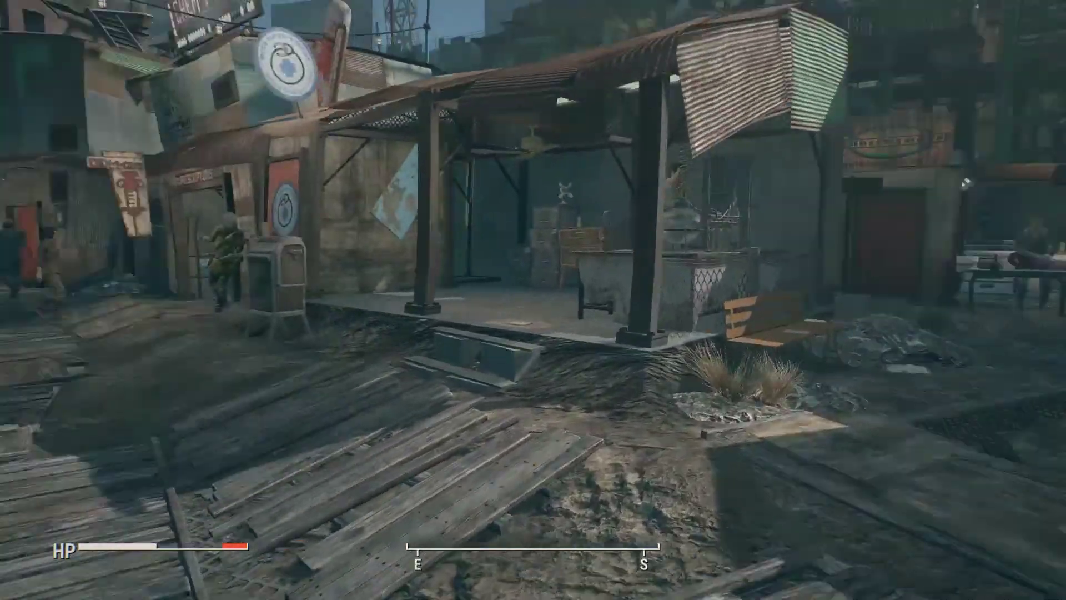
key(s)
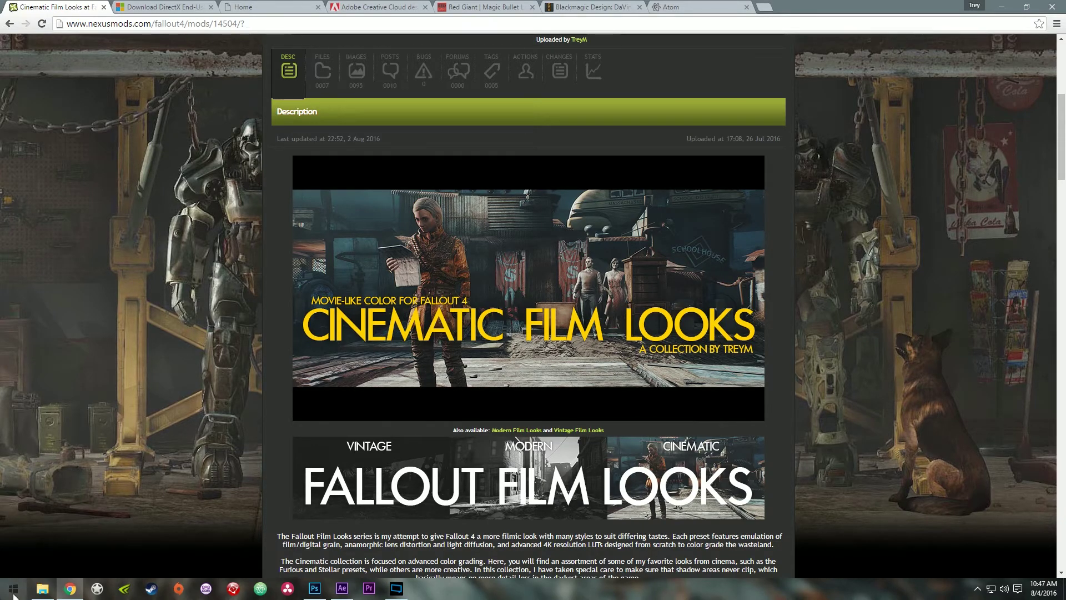
Step: Browse to Data\Textures\DLC03\Effects\LUTS and open ColorLUT_DLC03RadStorm.dds in Photoshop
click(41, 589)
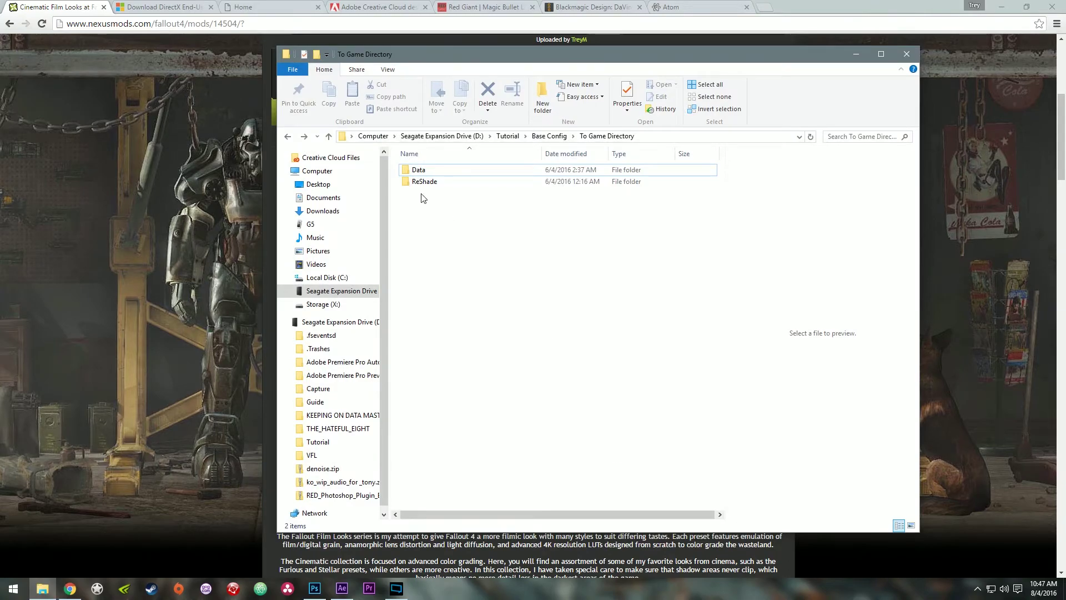
click(430, 172)
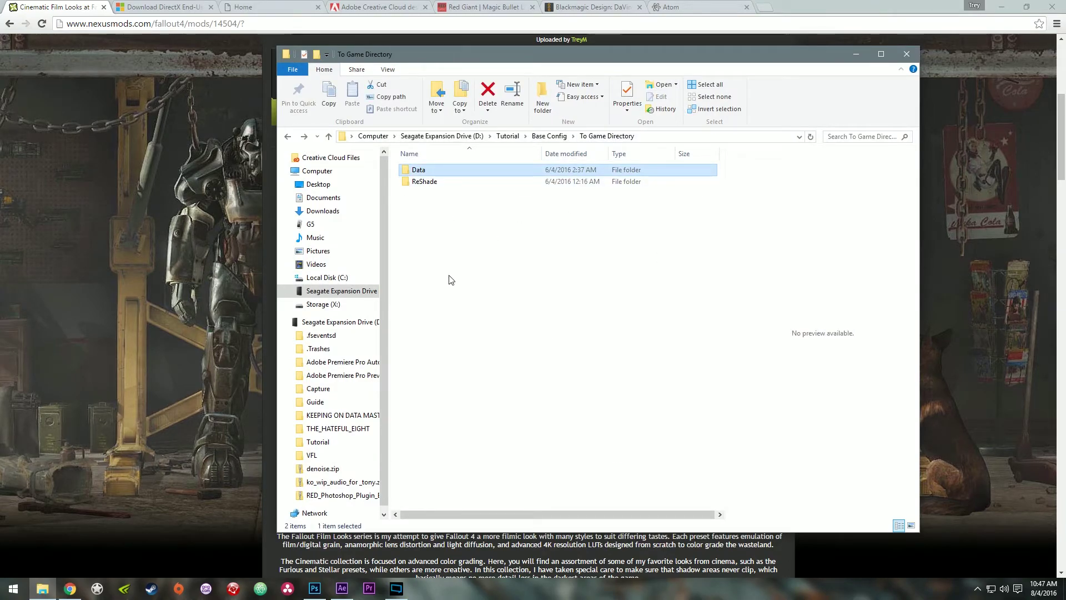
click(561, 228)
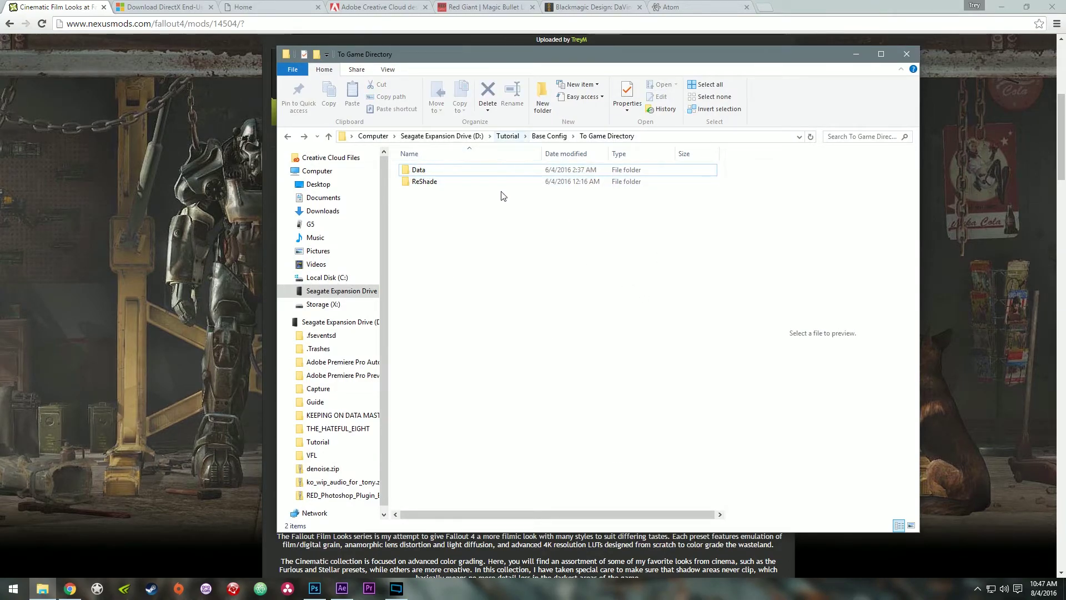
double_click(424, 171)
double_click(425, 171)
double_click(429, 171)
double_click(424, 171)
double_click(418, 168)
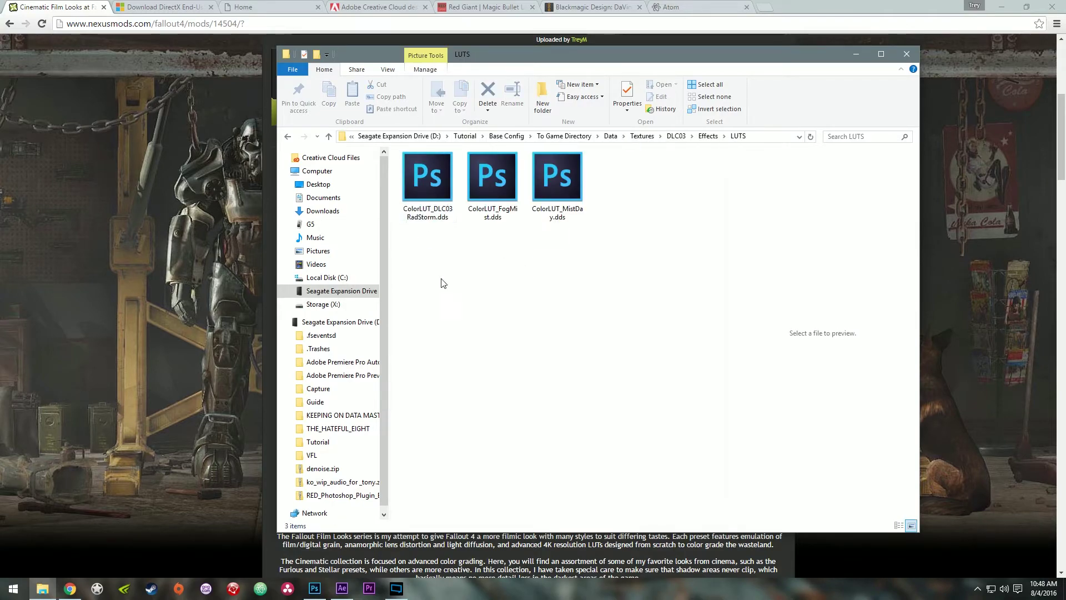
click(442, 185)
key(Return)
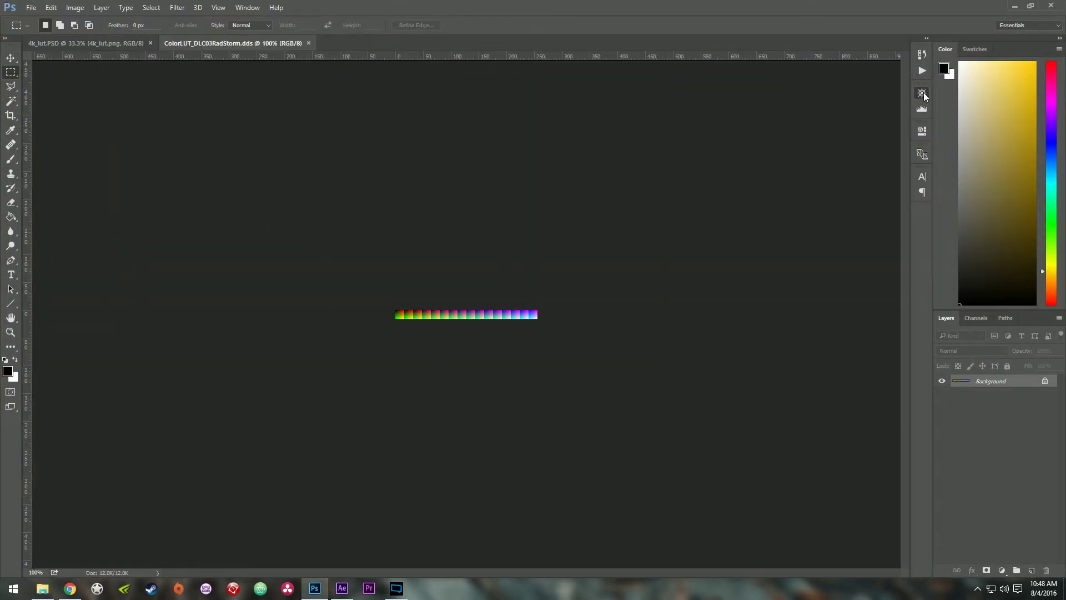
Step: Zoom in twice on the RadStorm LUT strip from the Navigator panel to inspect its 16 tiles
click(922, 93)
click(892, 157)
click(892, 157)
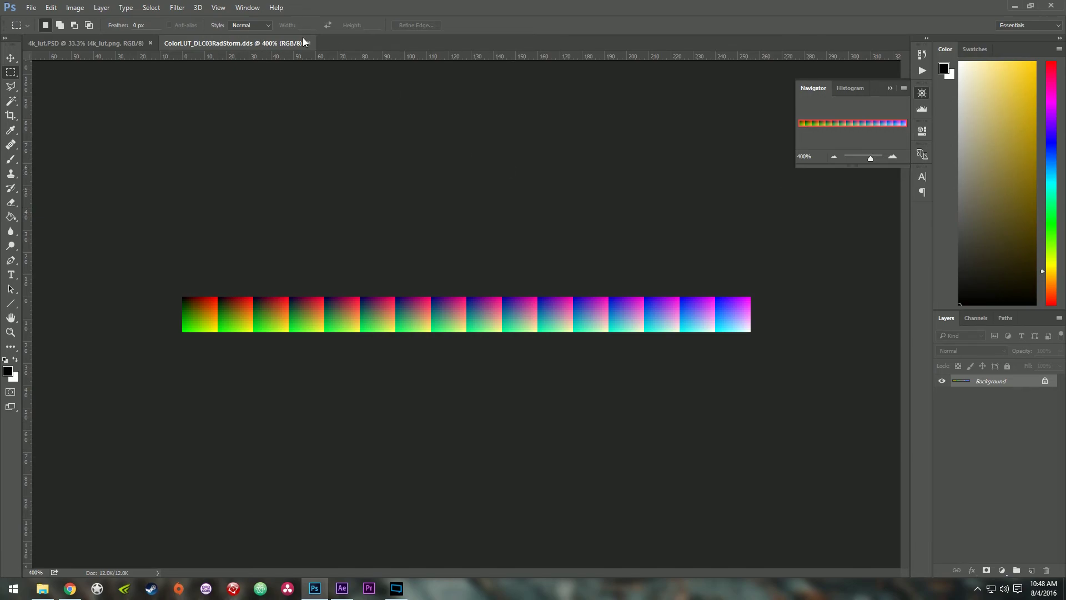
Step: Minimize Photoshop and leave the LUTS Explorer window for the Cinematic Film Looks mod page
click(1014, 4)
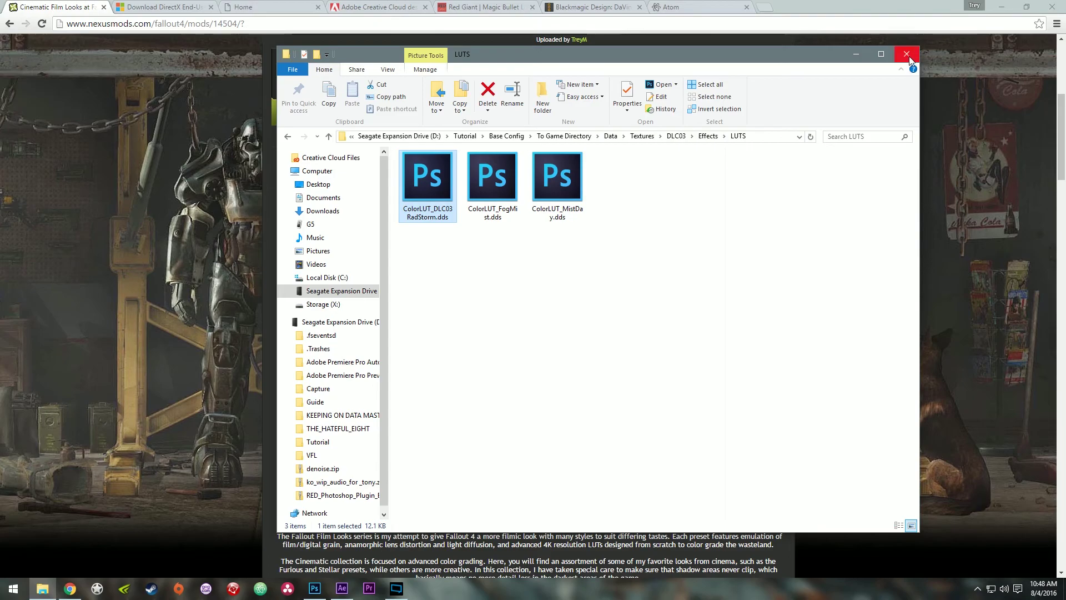
key(alt+Tab)
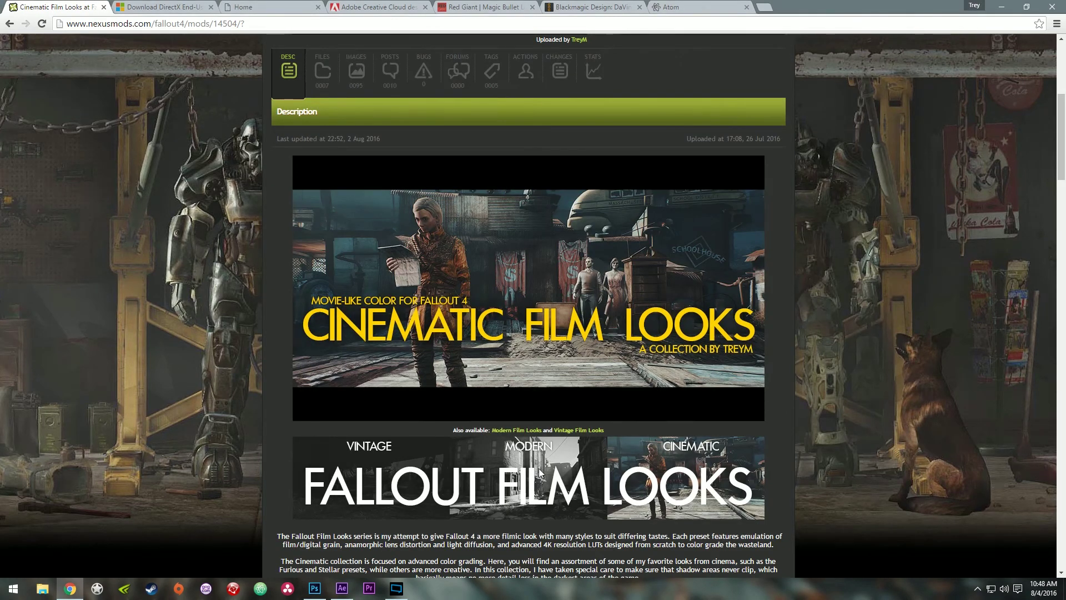